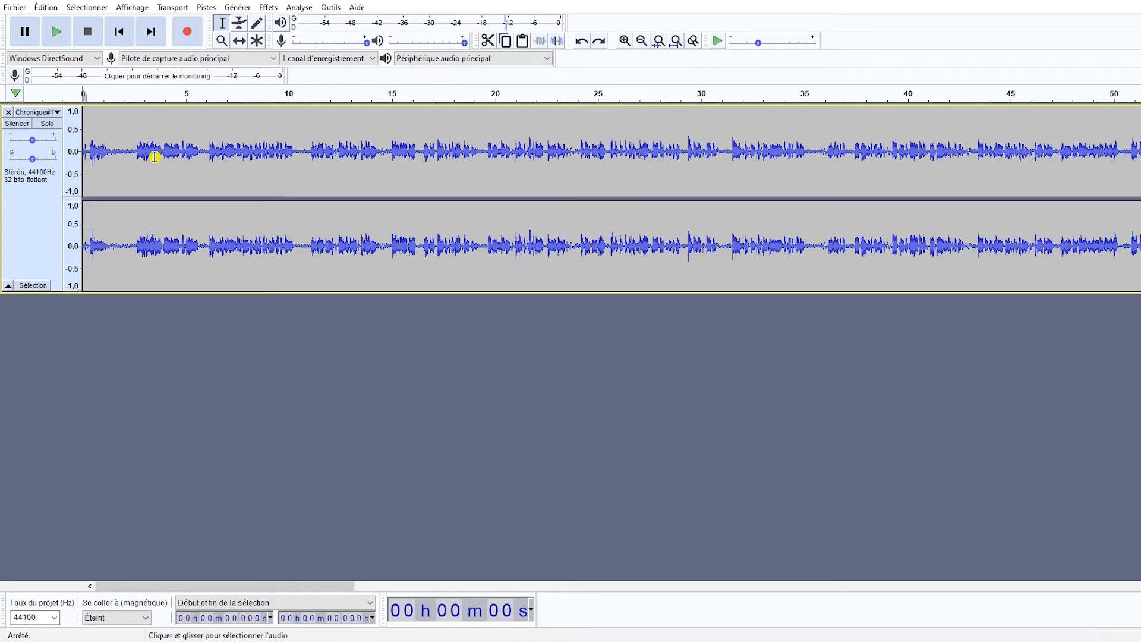
Highlight the quiet pauses between spoken phrases along the Chronique#1 track, up to the one at about 35.1 to 35.9 s.
drag(116, 155, 208, 155)
drag(298, 153, 307, 153)
drag(380, 153, 389, 154)
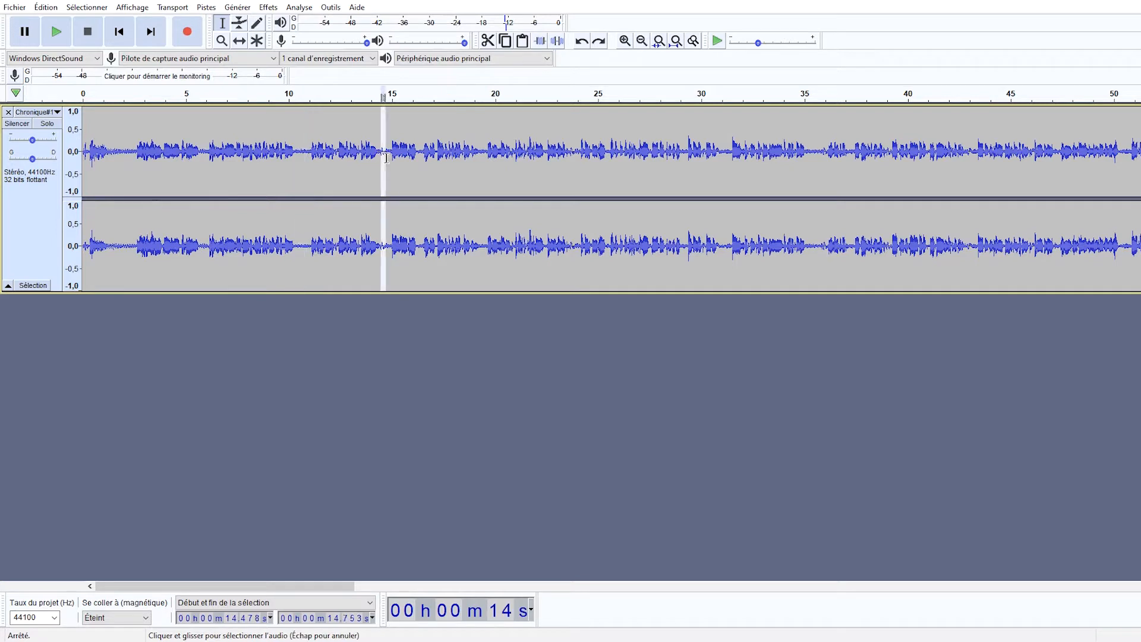
drag(479, 154, 484, 155)
drag(681, 155, 729, 155)
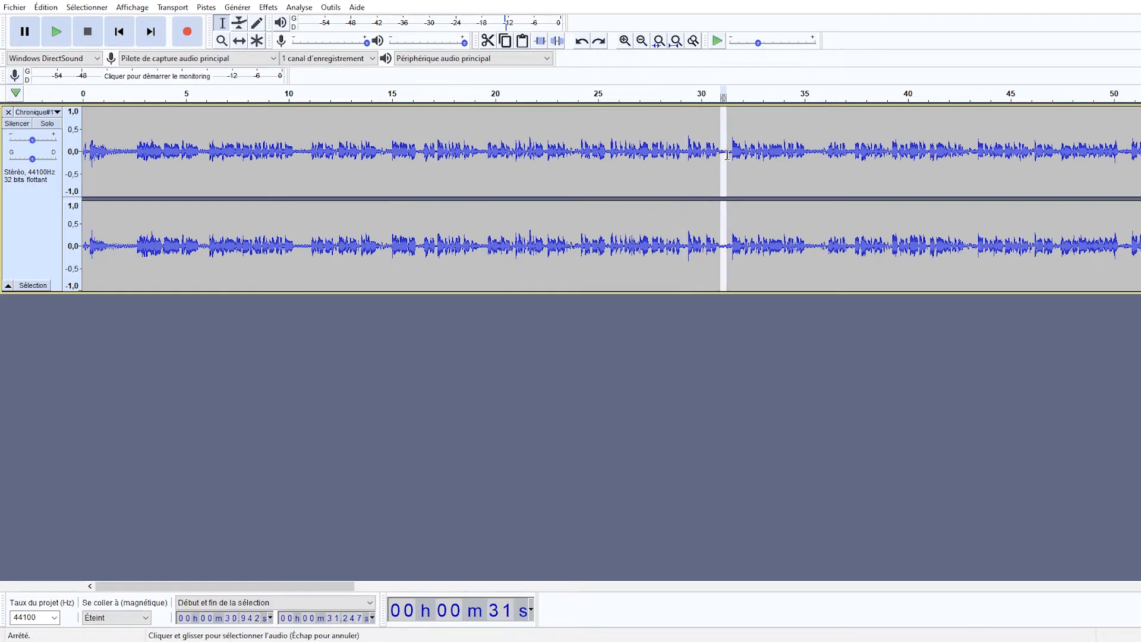
drag(806, 155, 822, 155)
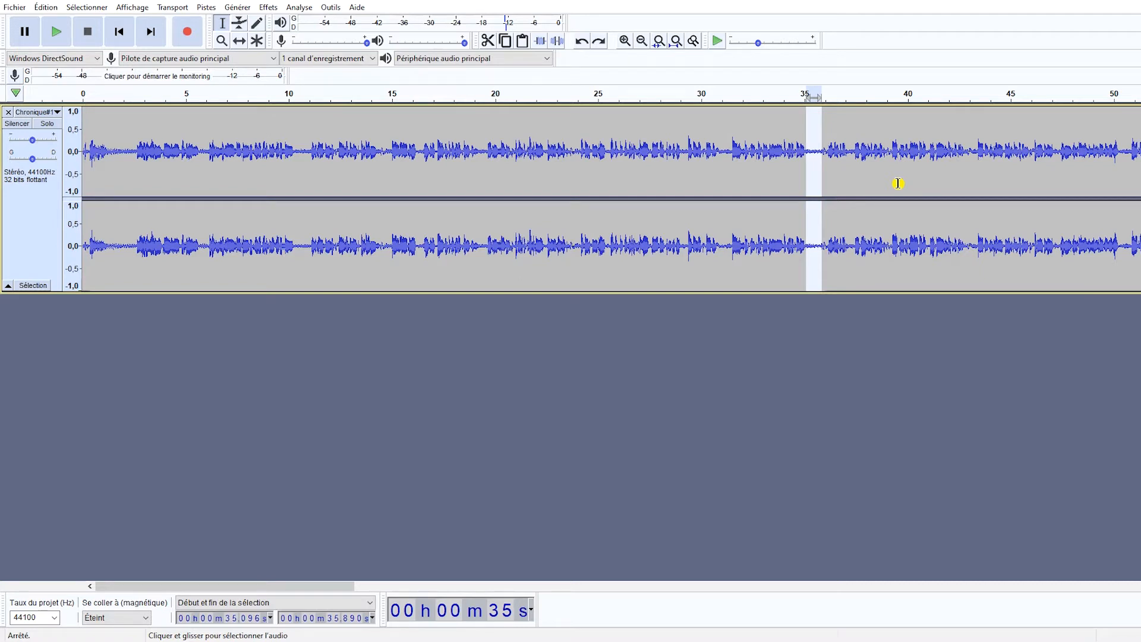
Play the Chronique#1 track twice from about 1.4 s to check the background noise level in the pause.
click(111, 244)
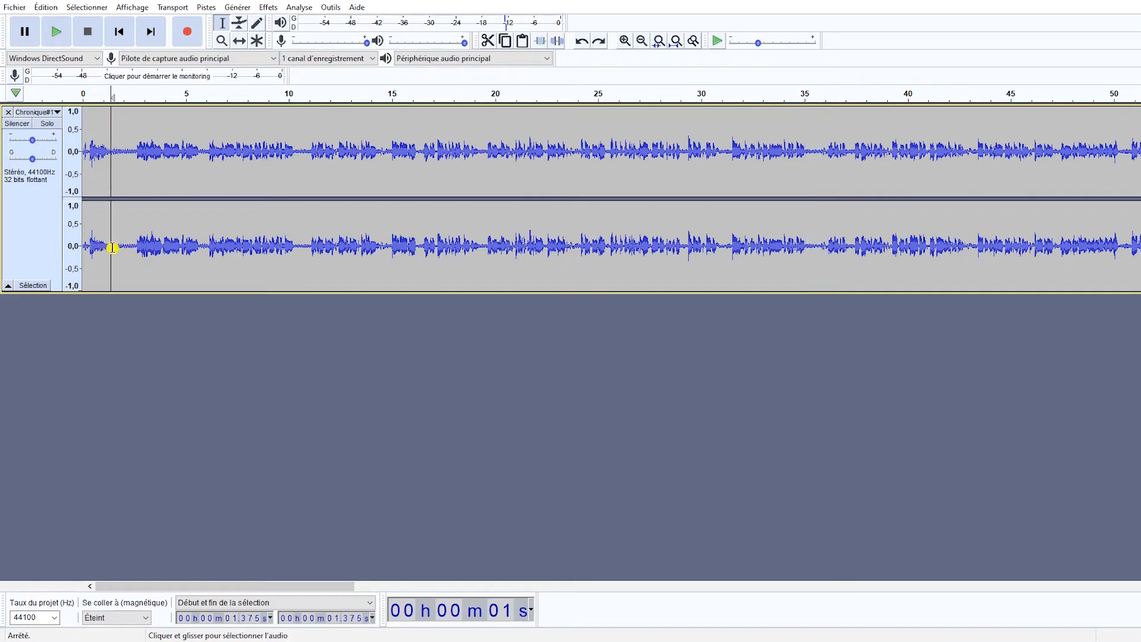
key(space)
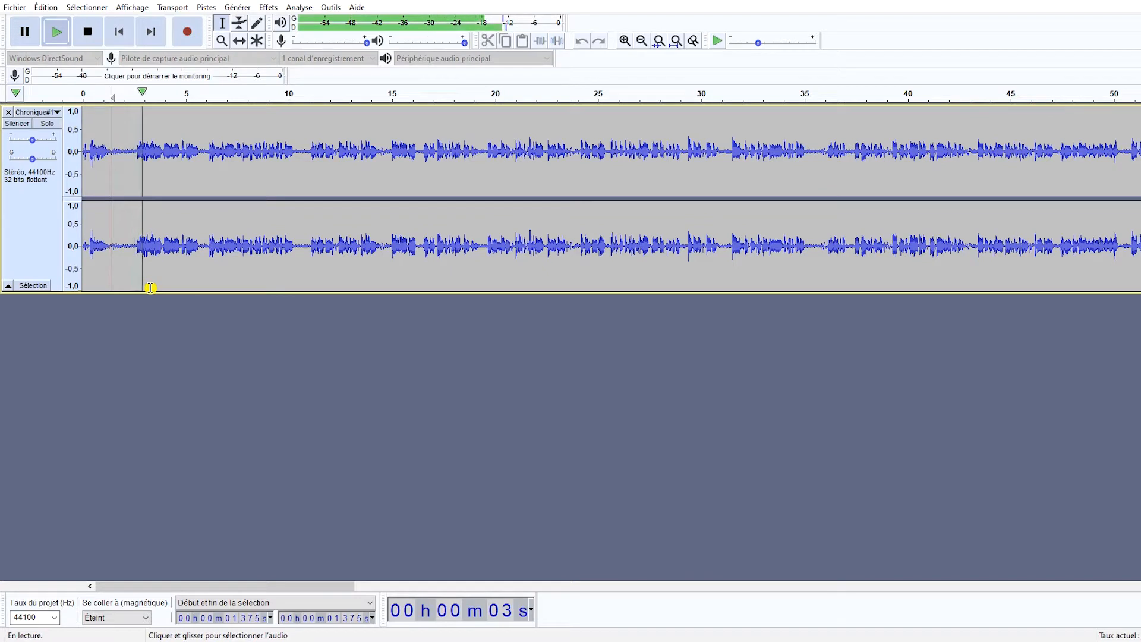
key(space)
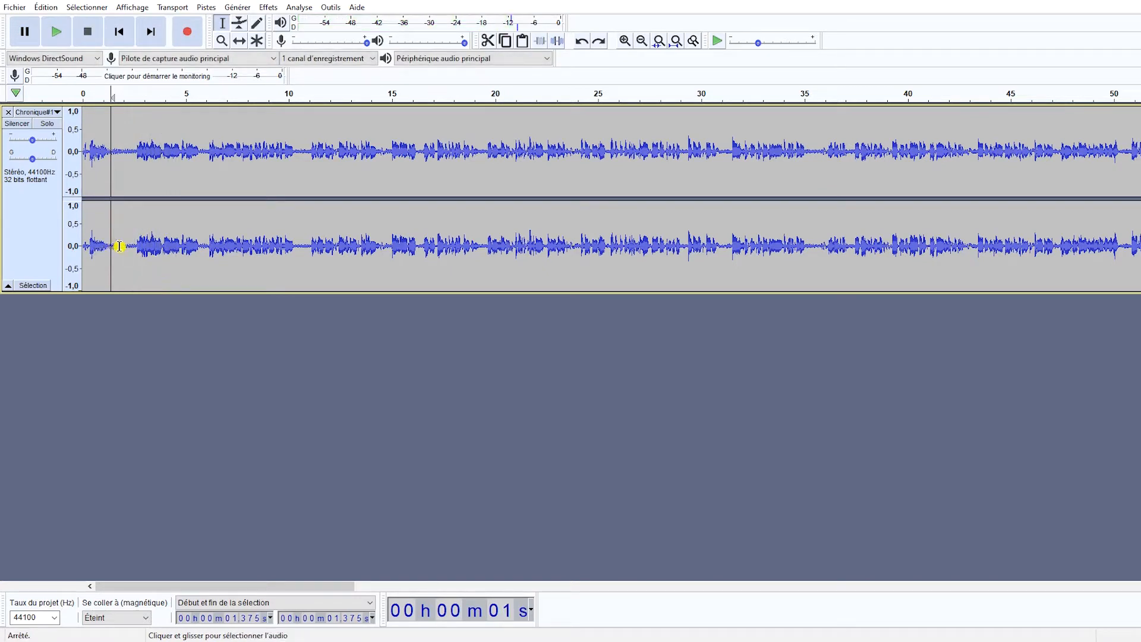
key(space)
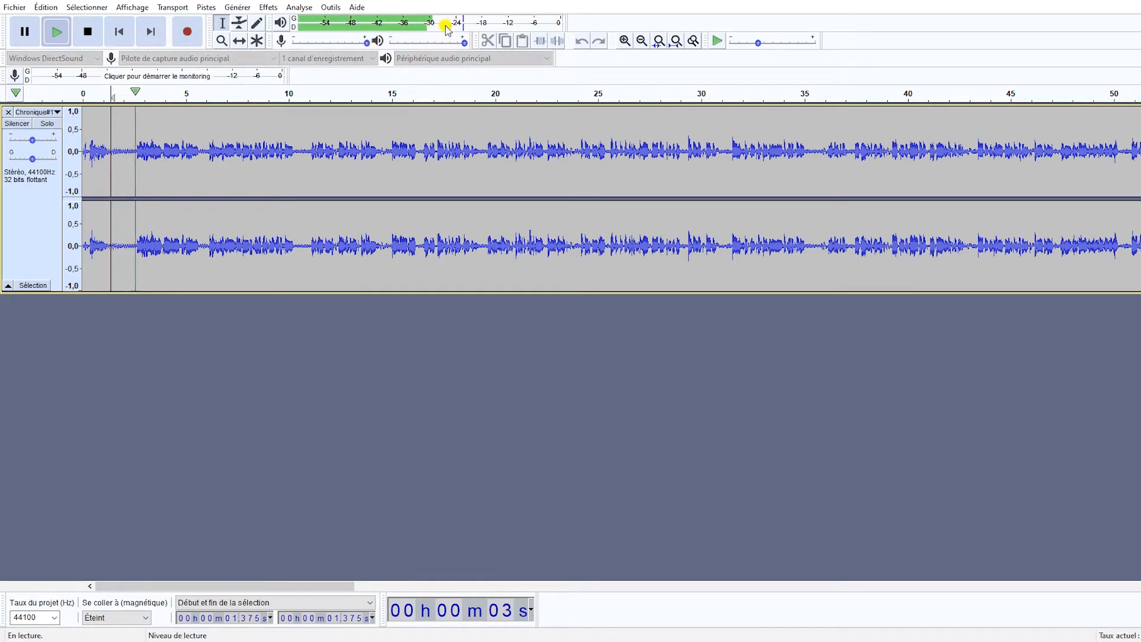
key(space)
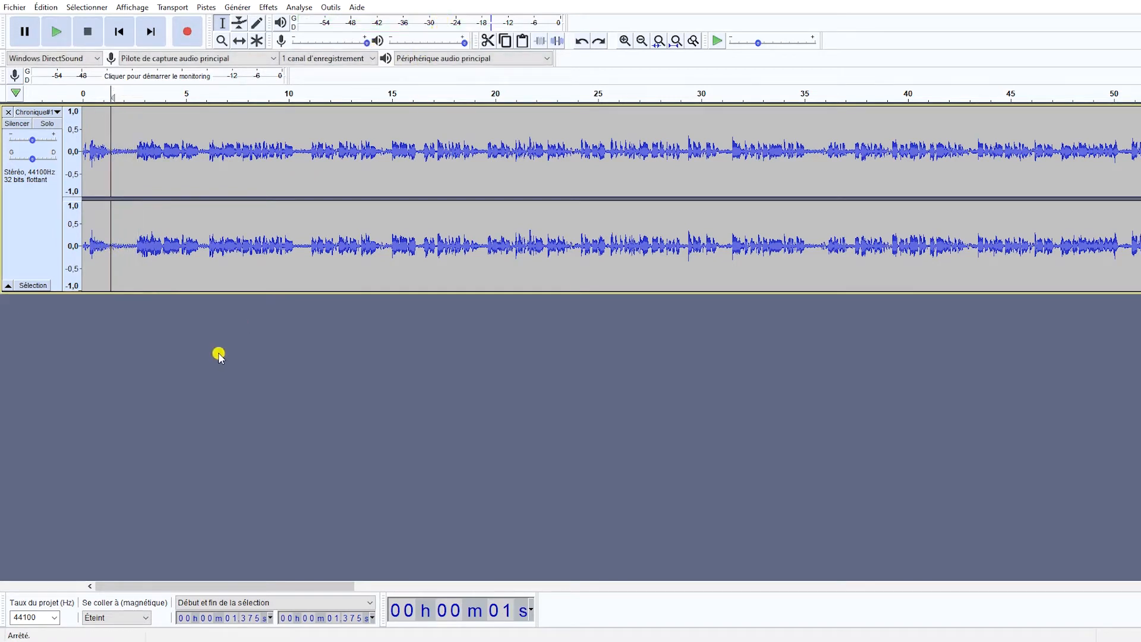
Play the first spoken phrase from about 2.6 s and 3.0 s to compare its level with the preceding pause.
click(136, 251)
key(space)
key(space)
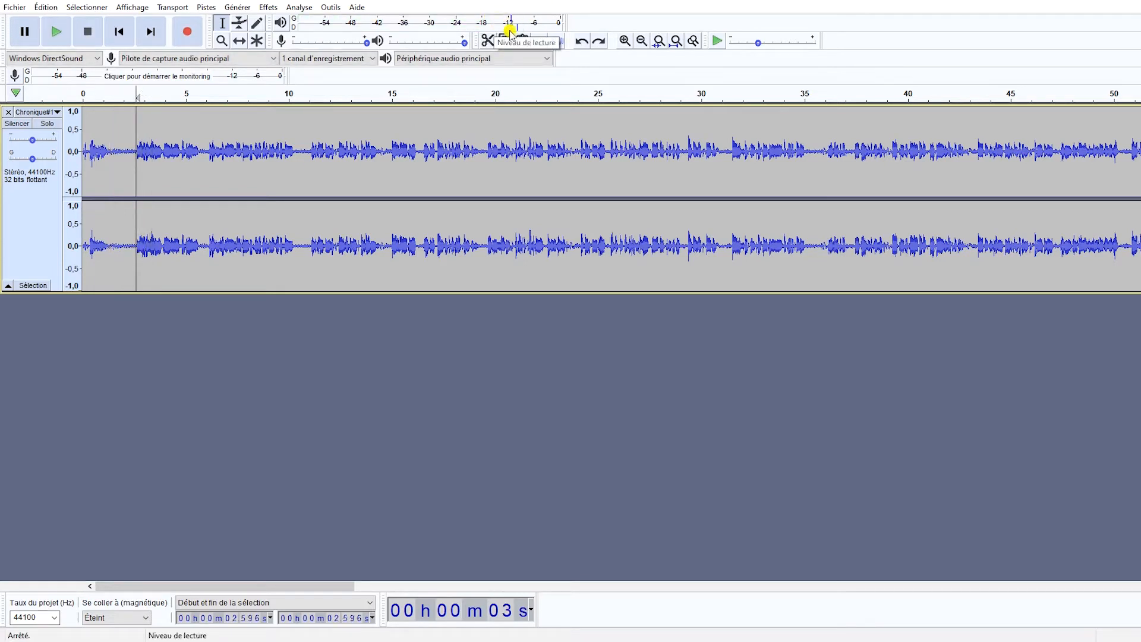
drag(124, 247, 136, 246)
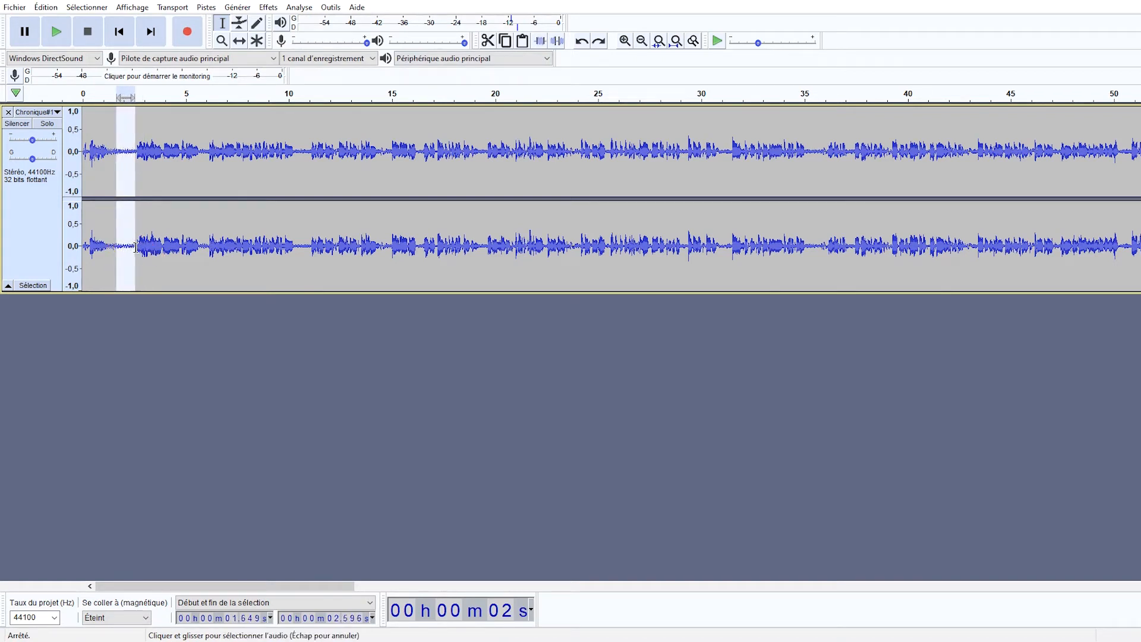
click(145, 248)
key(space)
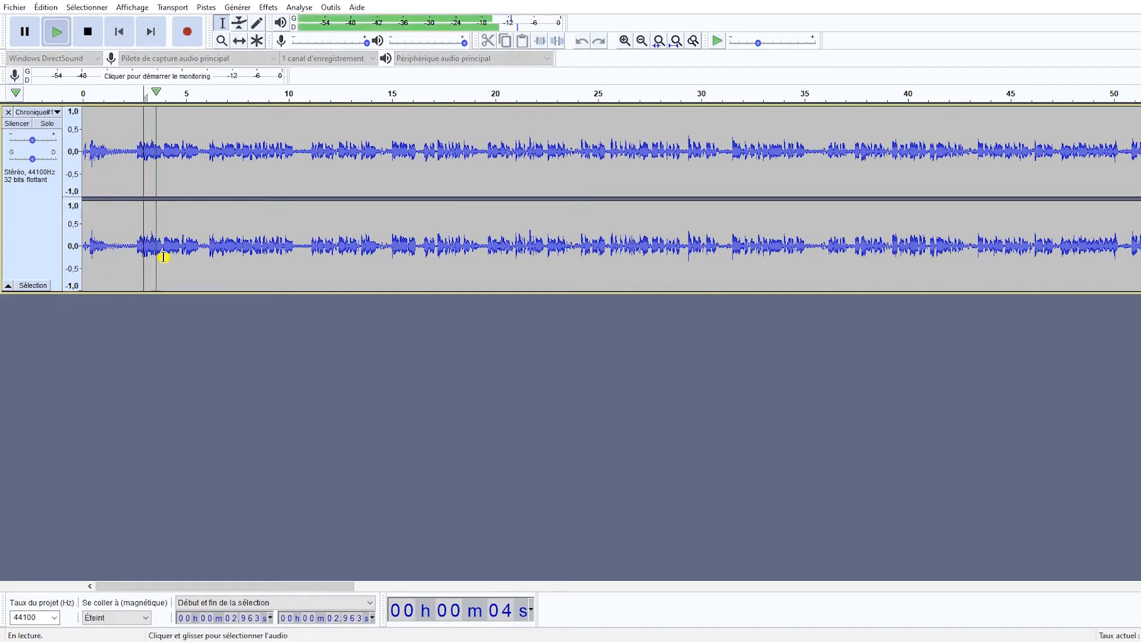
key(space)
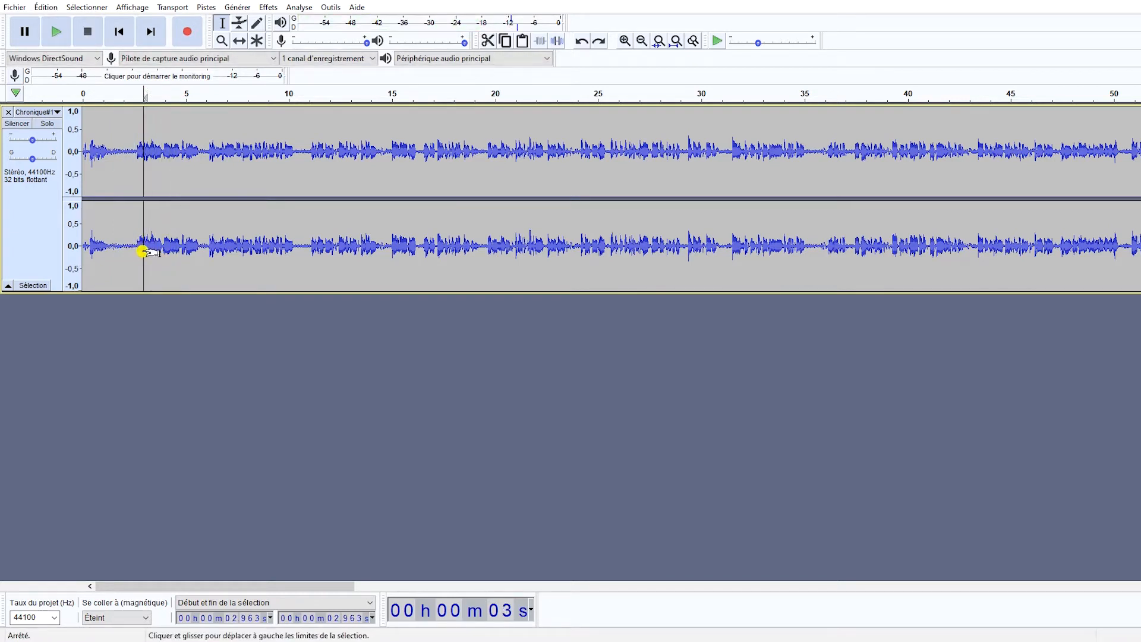
Normalize the passage from about 1.7 to 4.9 s to a peak amplitude of -1.0 dB, with DC offset removal enabled.
drag(135, 250, 197, 257)
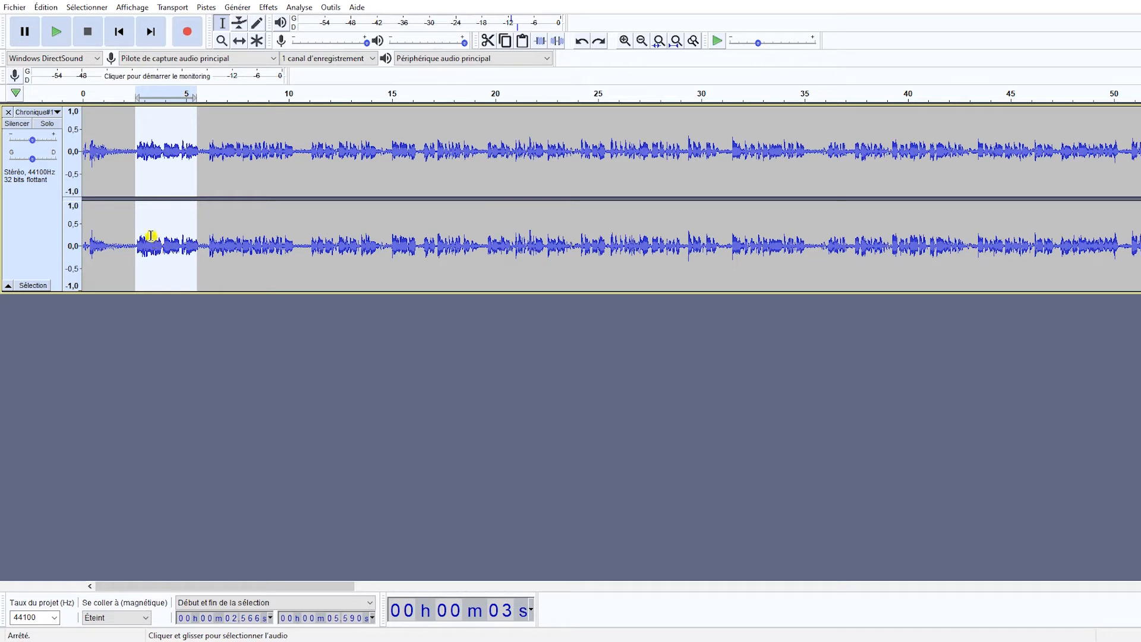
drag(125, 244, 184, 242)
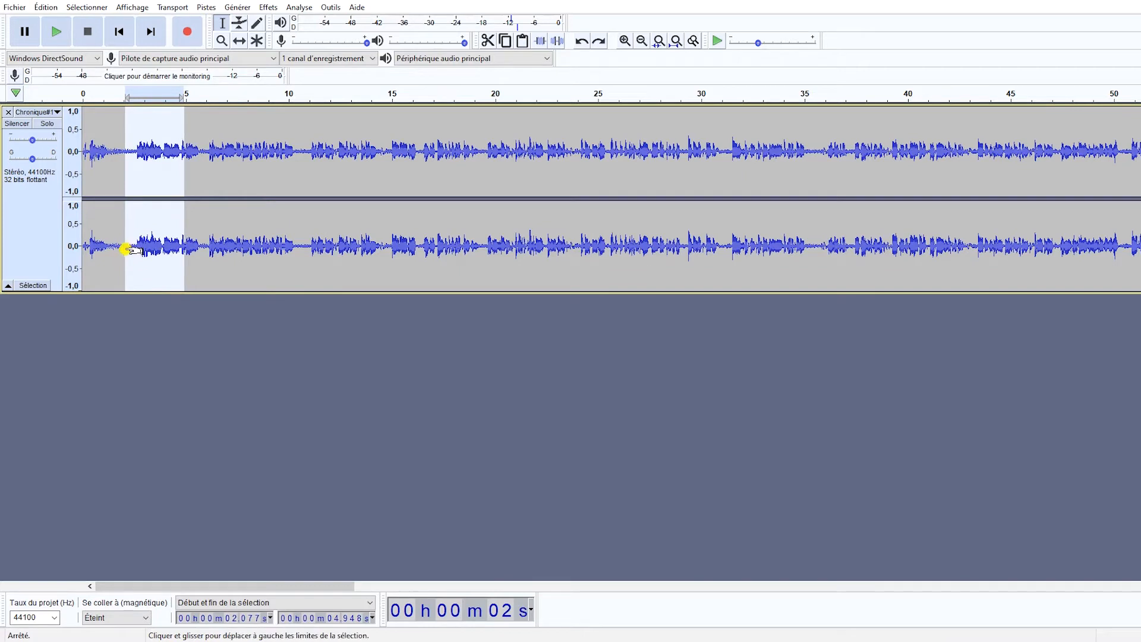
drag(127, 249, 117, 251)
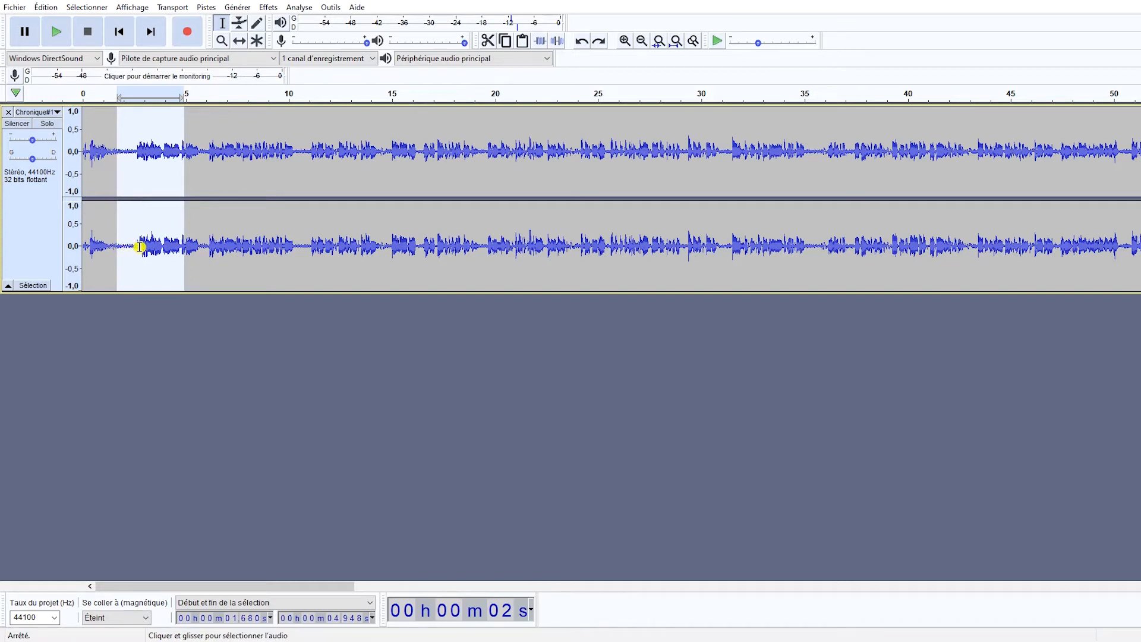
click(268, 7)
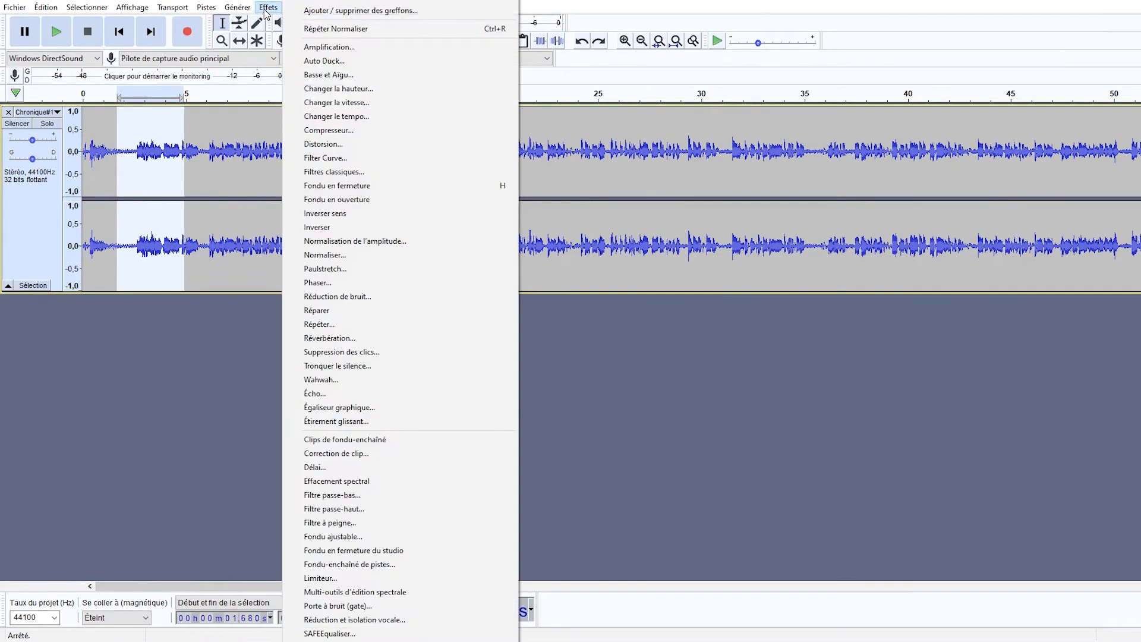
click(377, 255)
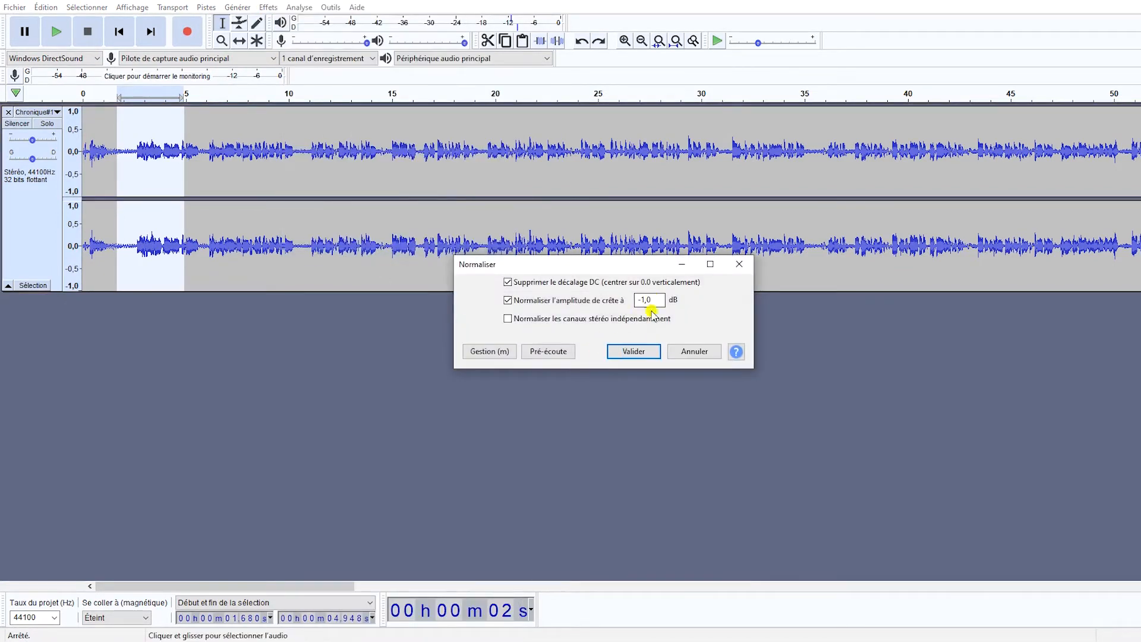
click(633, 351)
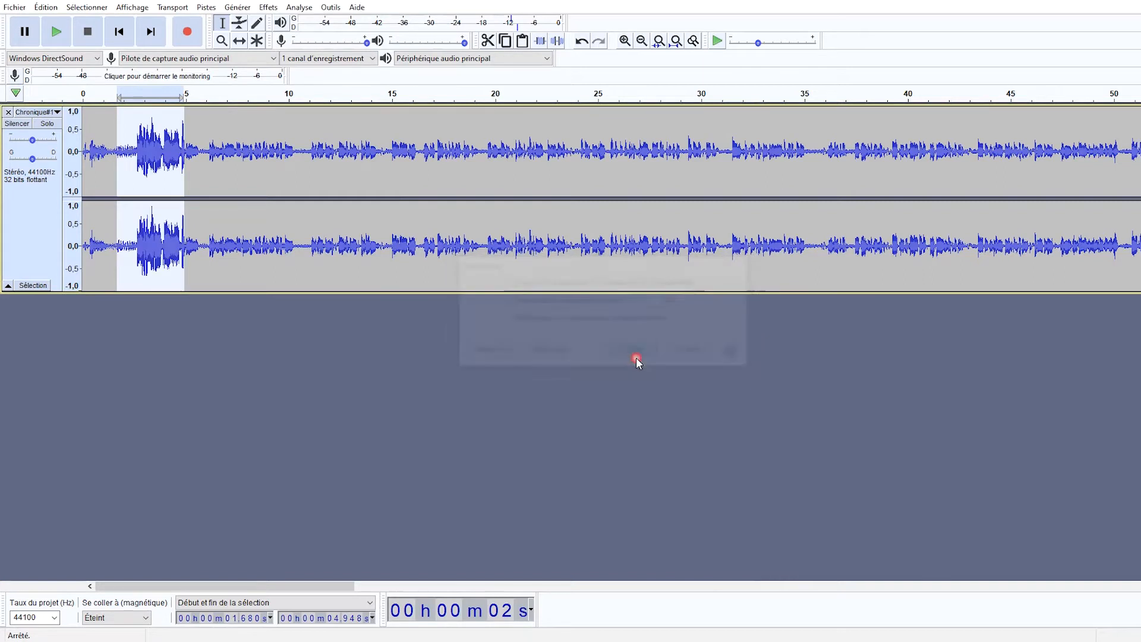
Play the normalized speech from about 3.3 s and again from about 2.7 s to check its playback level.
click(151, 124)
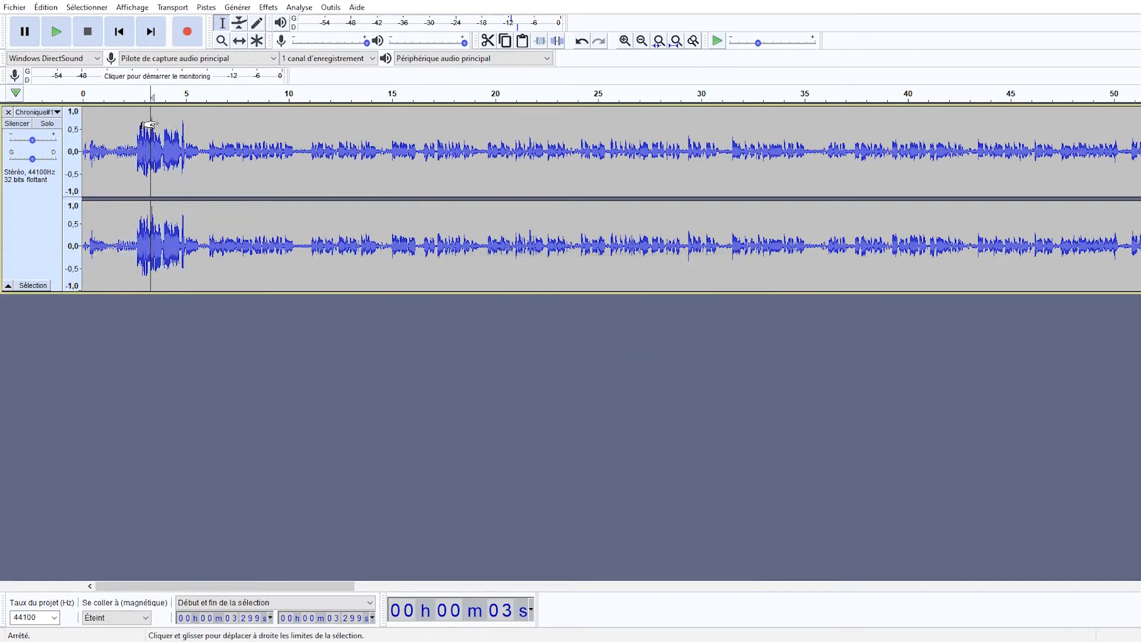
key(space)
key(space)
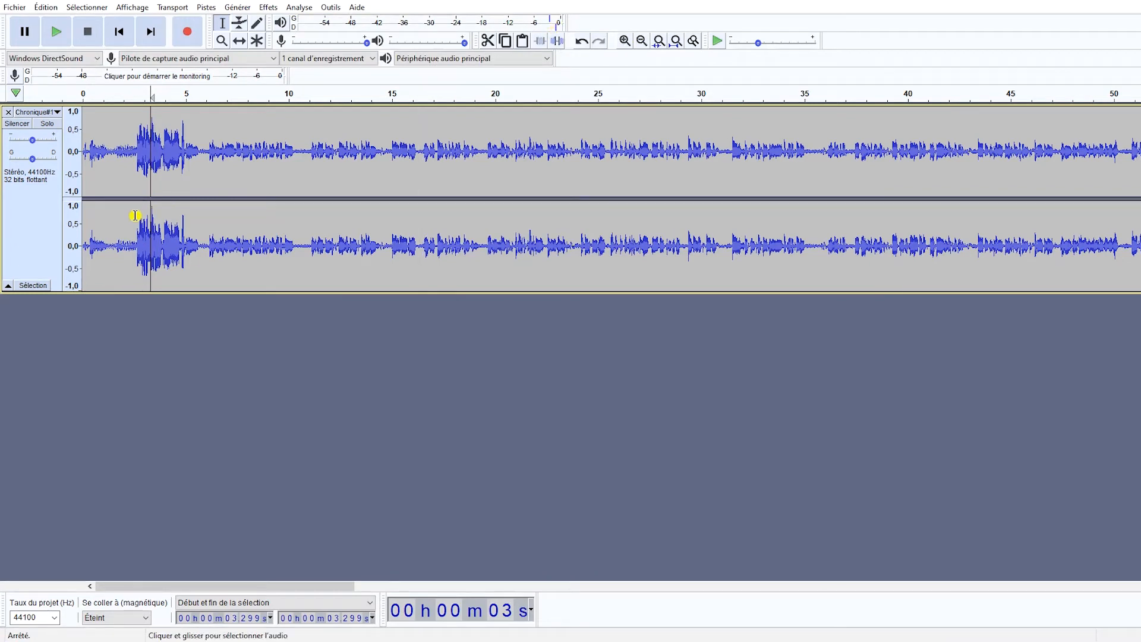
click(107, 238)
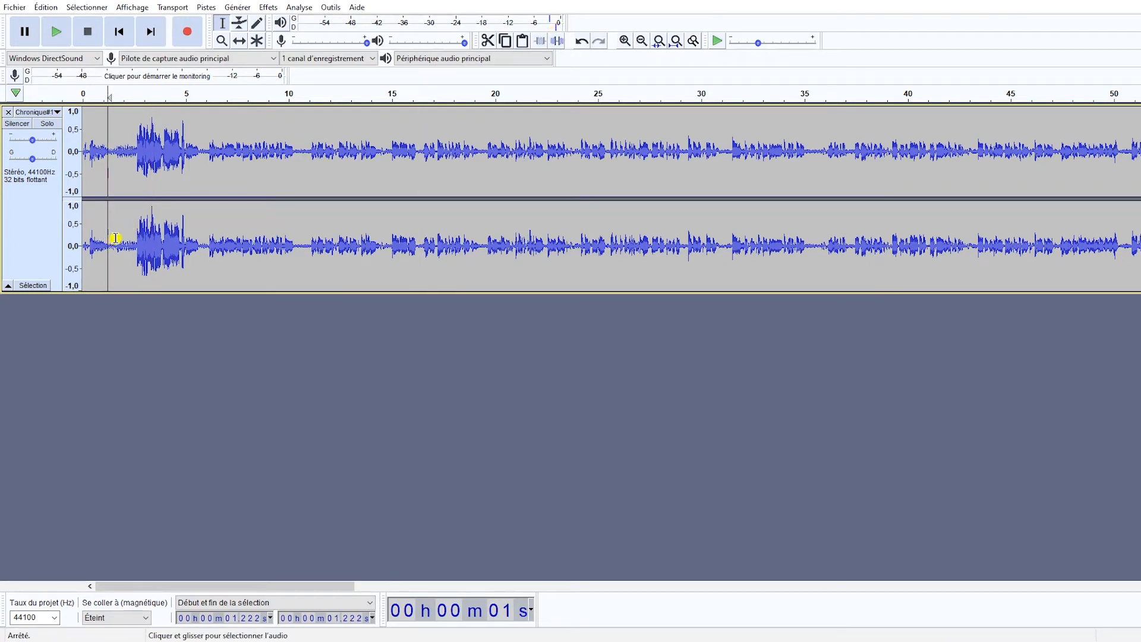
click(115, 238)
click(137, 236)
key(space)
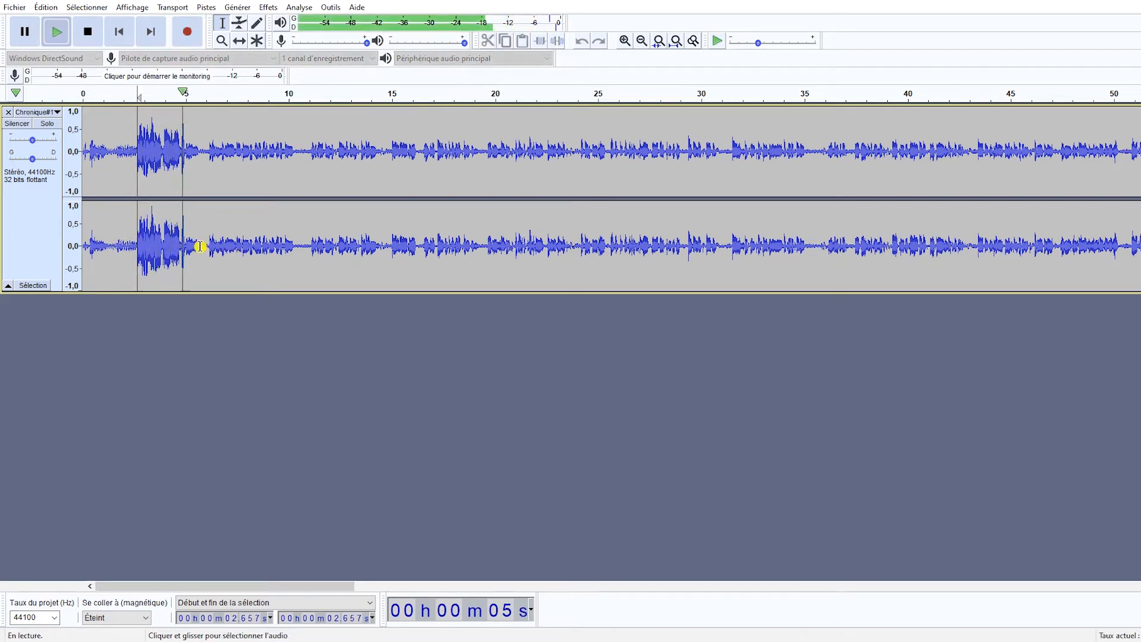
key(space)
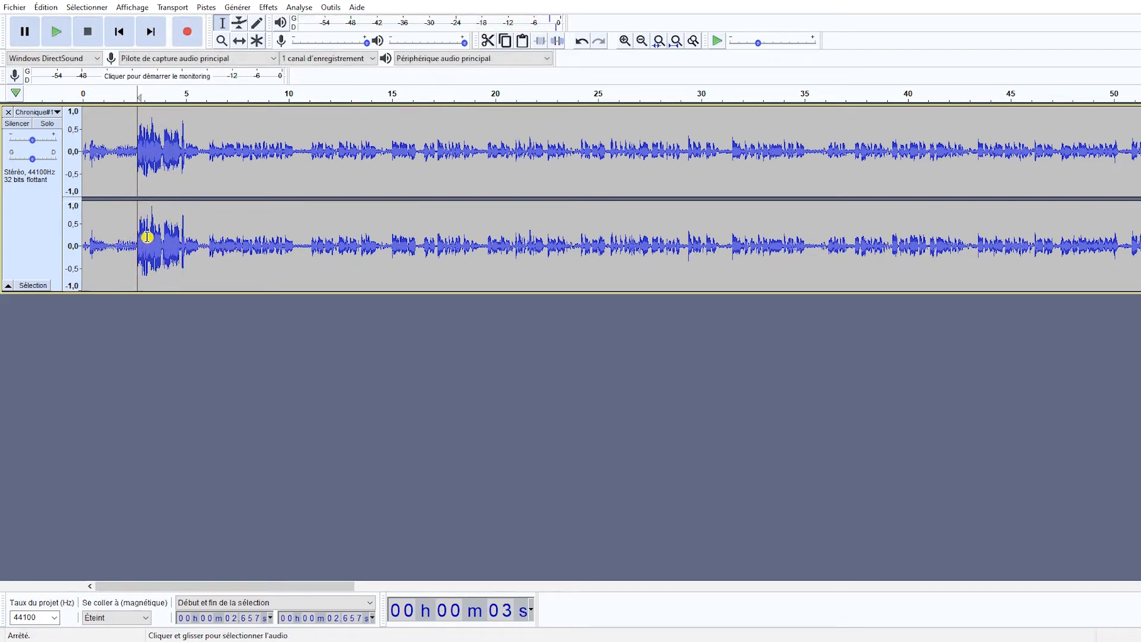
Compare the normalized pause with the unprocessed audio, playing from about 1.7 s to check the background noise level.
drag(211, 244, 249, 248)
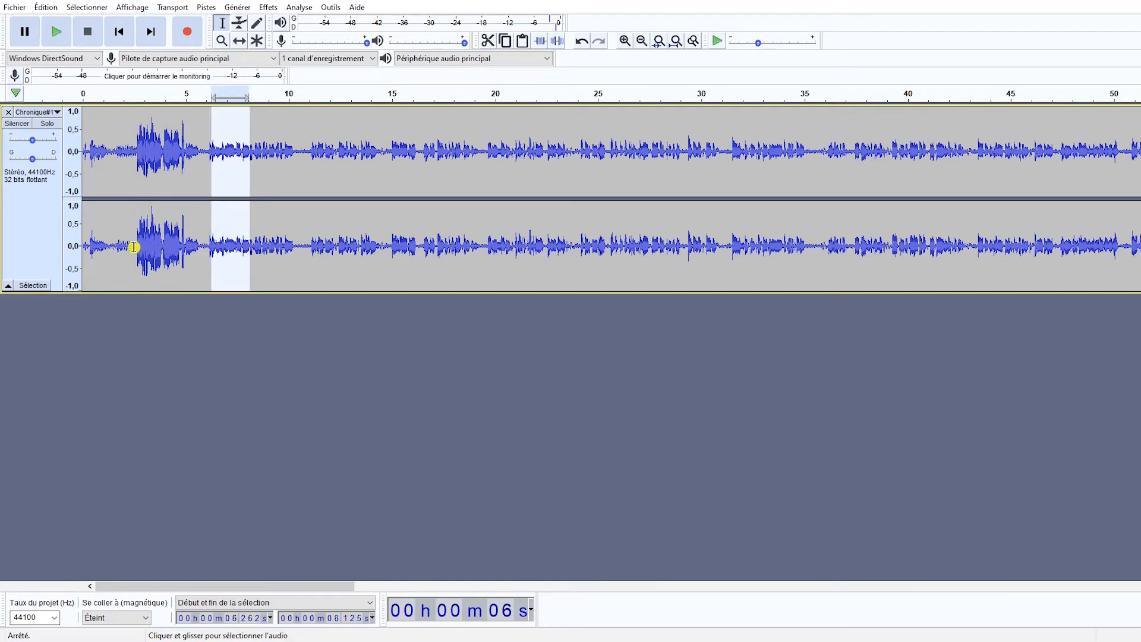
click(114, 249)
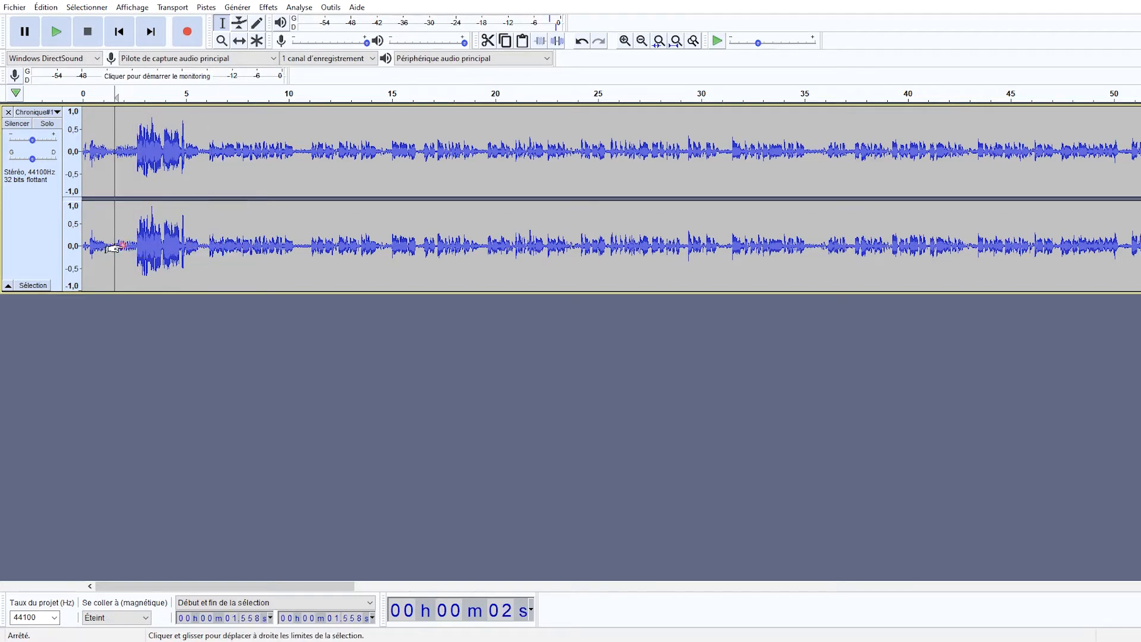
click(202, 250)
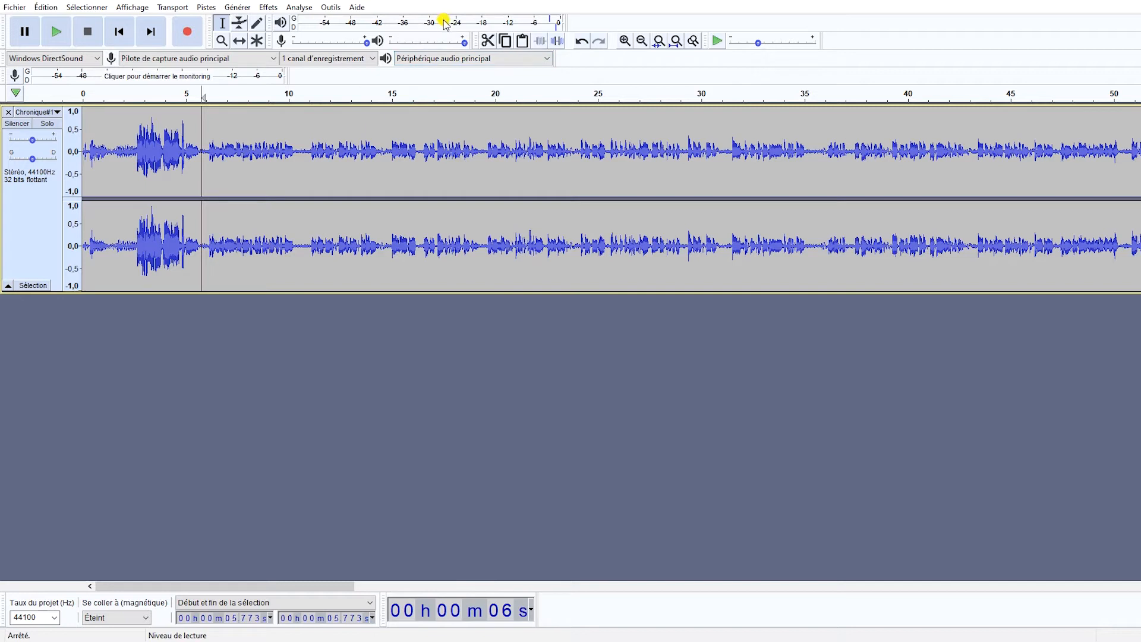
click(118, 253)
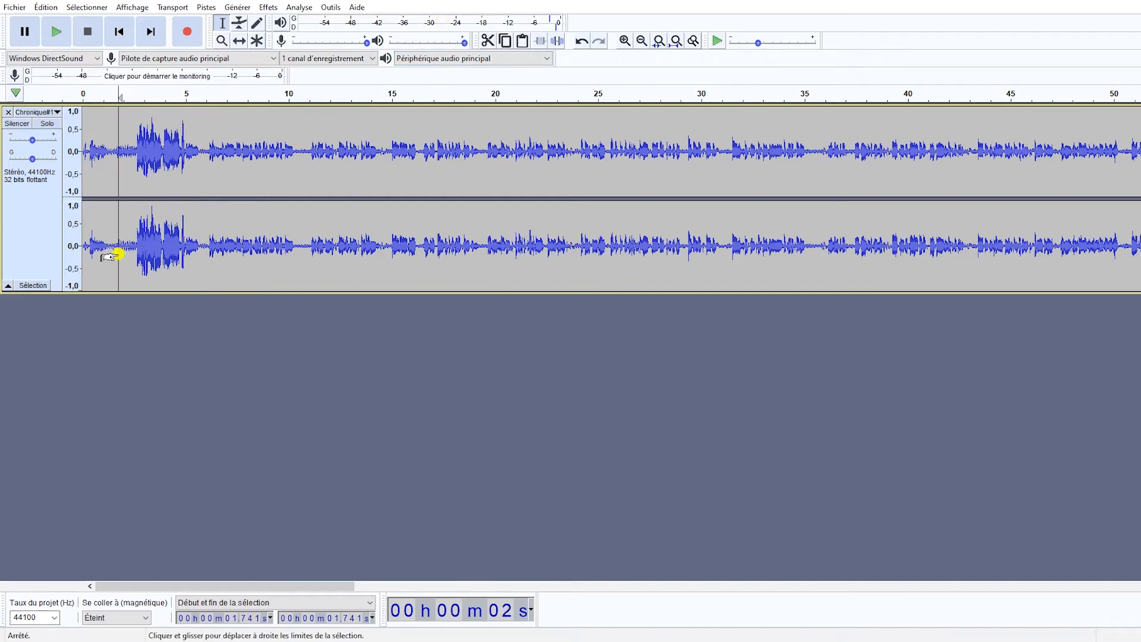
key(space)
key(space)
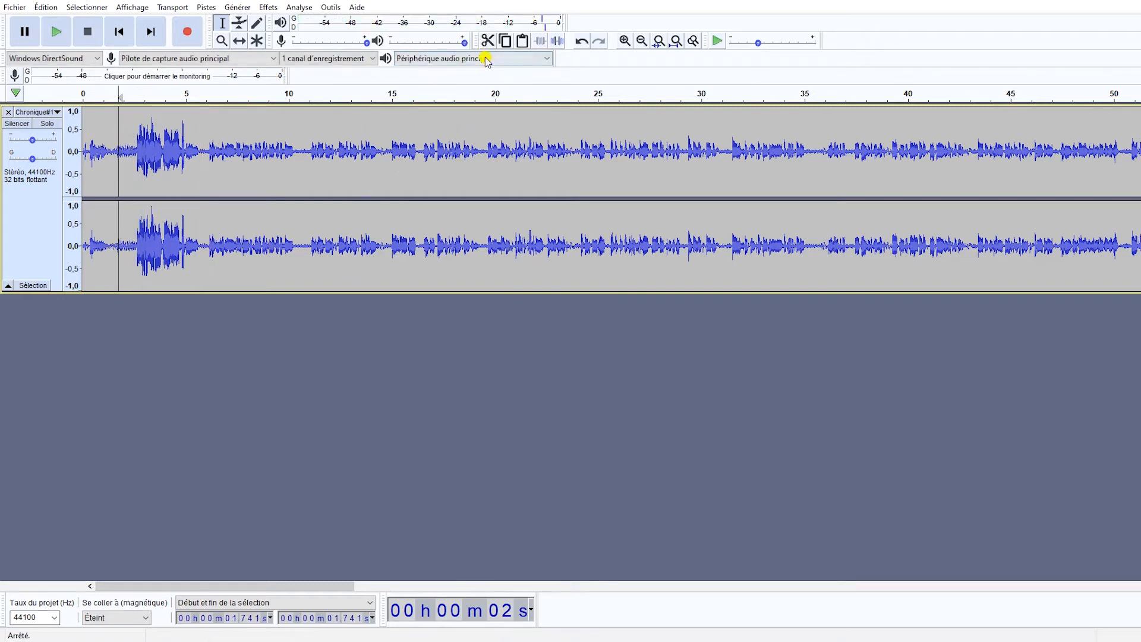
drag(121, 245, 147, 247)
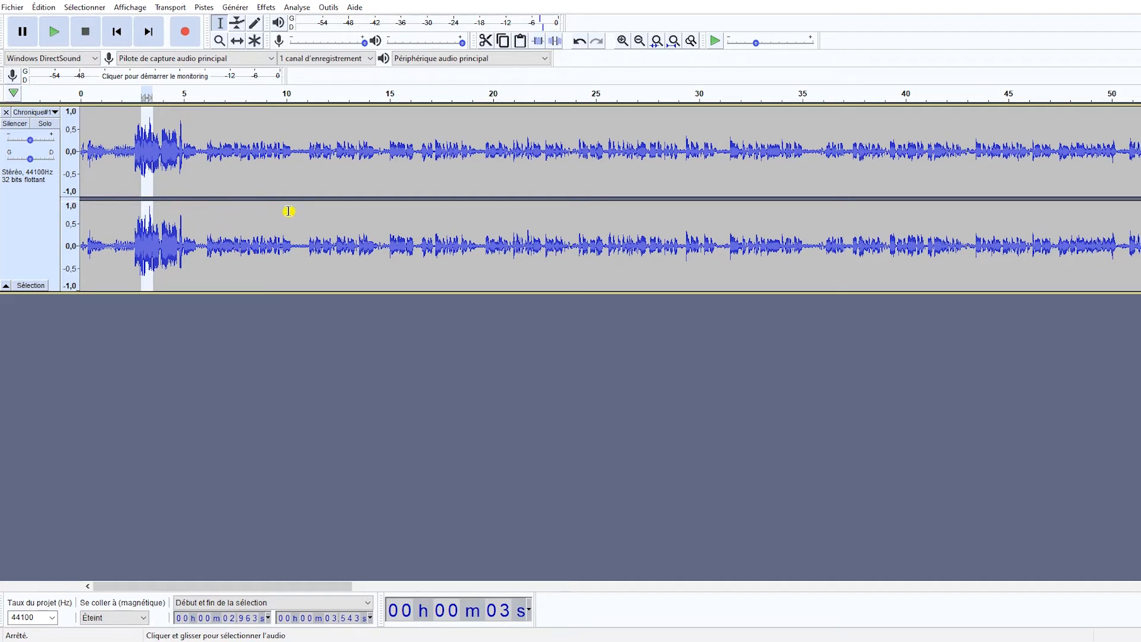
Undo the normalization and highlight the noisy pause before the first phrase, from about 1.2 to 2.5 s.
click(105, 247)
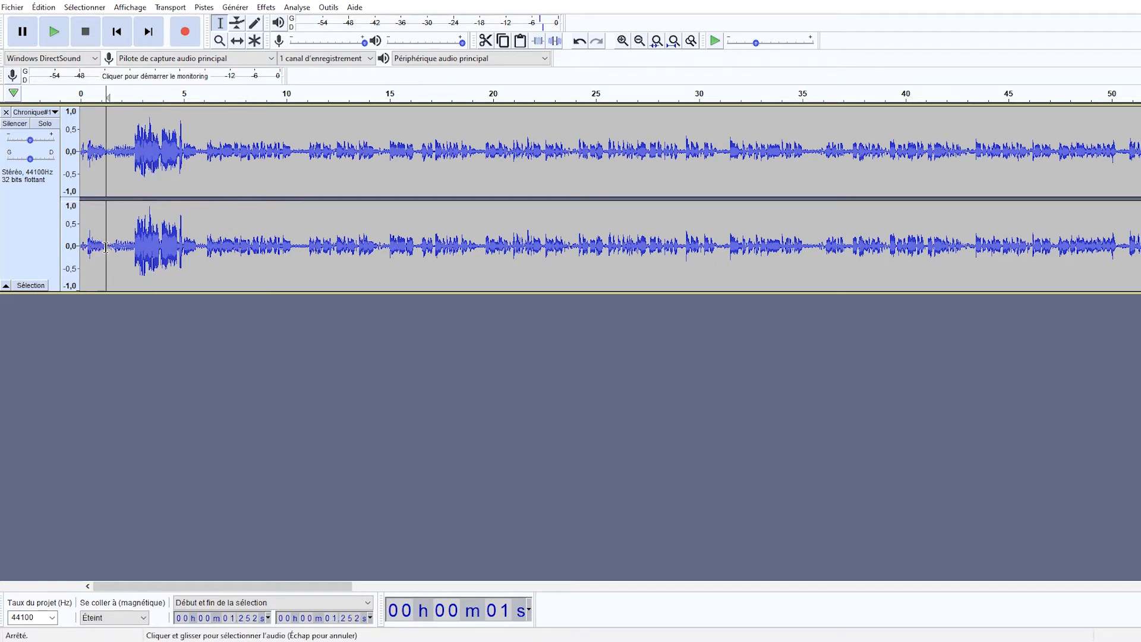
key(ctrl+z)
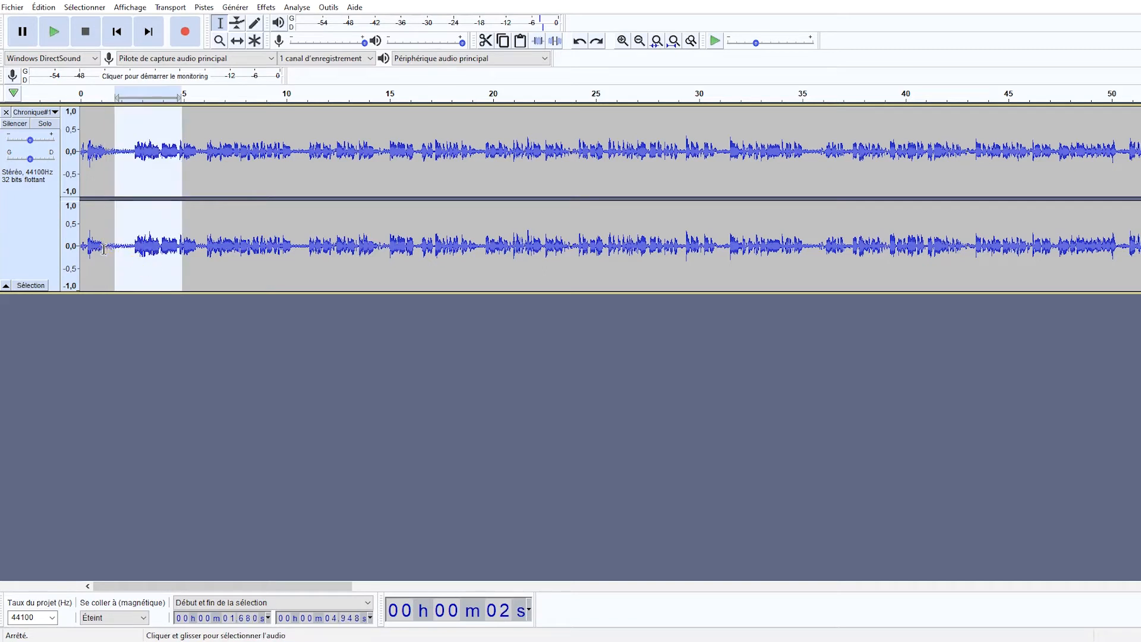
drag(103, 248, 132, 249)
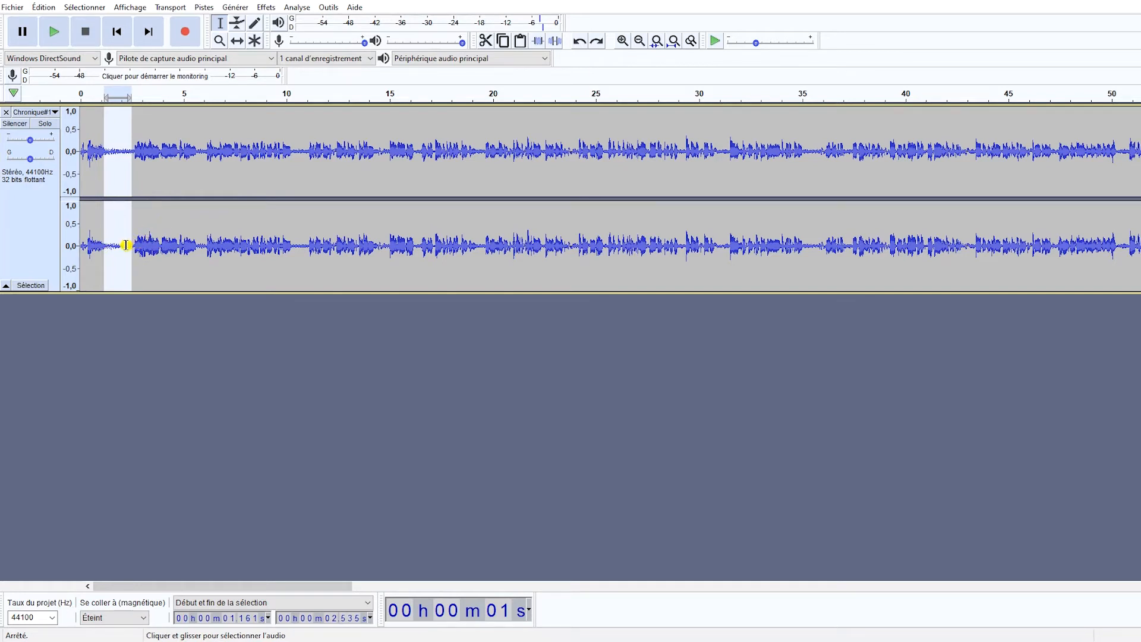
mouse_move(120, 246)
mouse_down()
mouse_move(143, 245)
mouse_move(130, 245)
mouse_up()
click(115, 245)
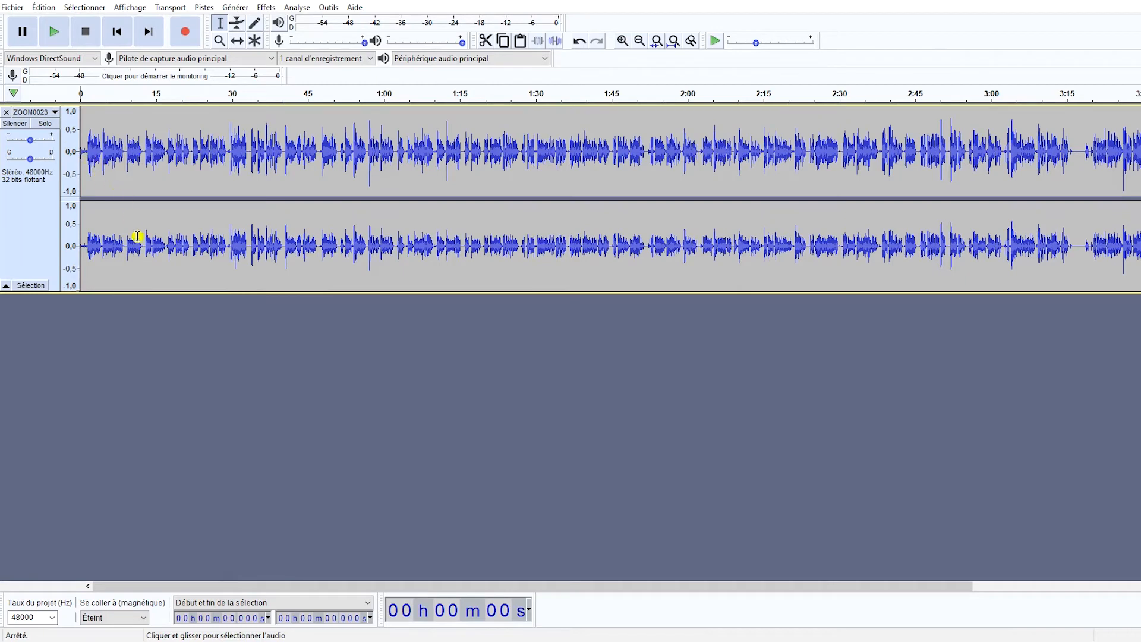
Play the opening seconds of the ZOOM0023 recording to check its sound and playback level.
key(space)
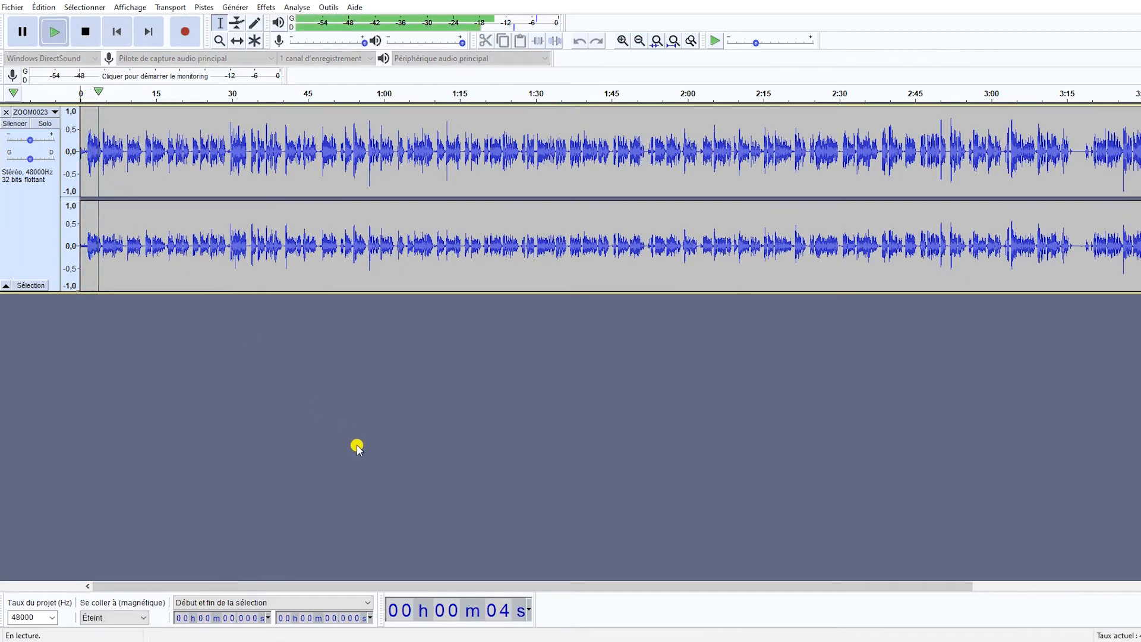
key(space)
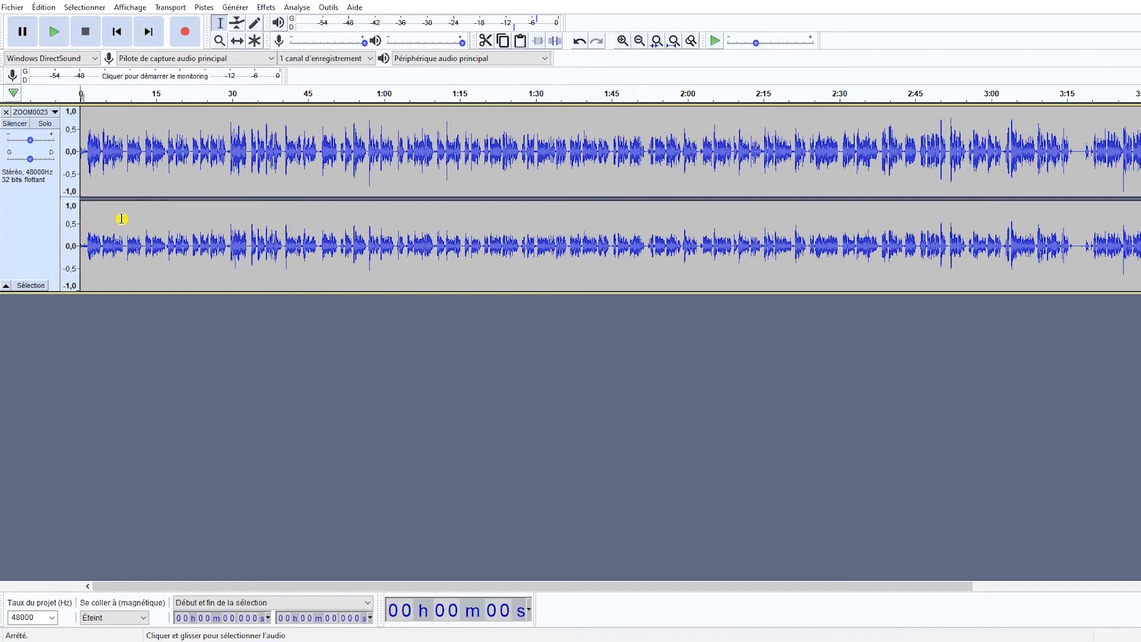
Split the ZOOM0023 stereo track and remove its right channel, closing that project after trying a selection from about 36 to 57 s.
click(33, 112)
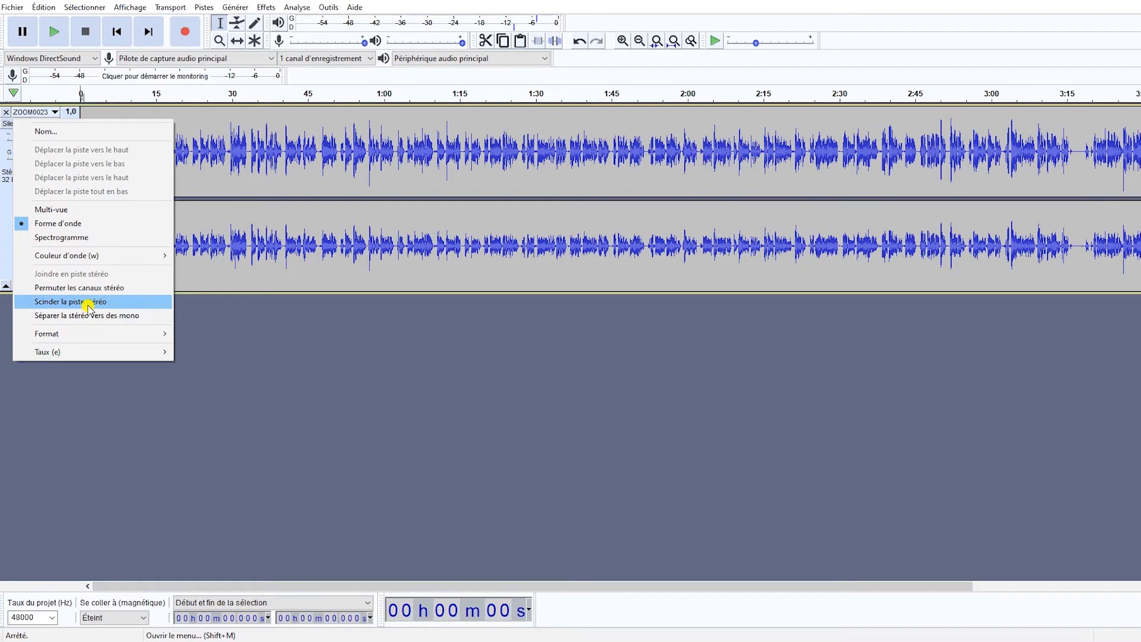
click(87, 304)
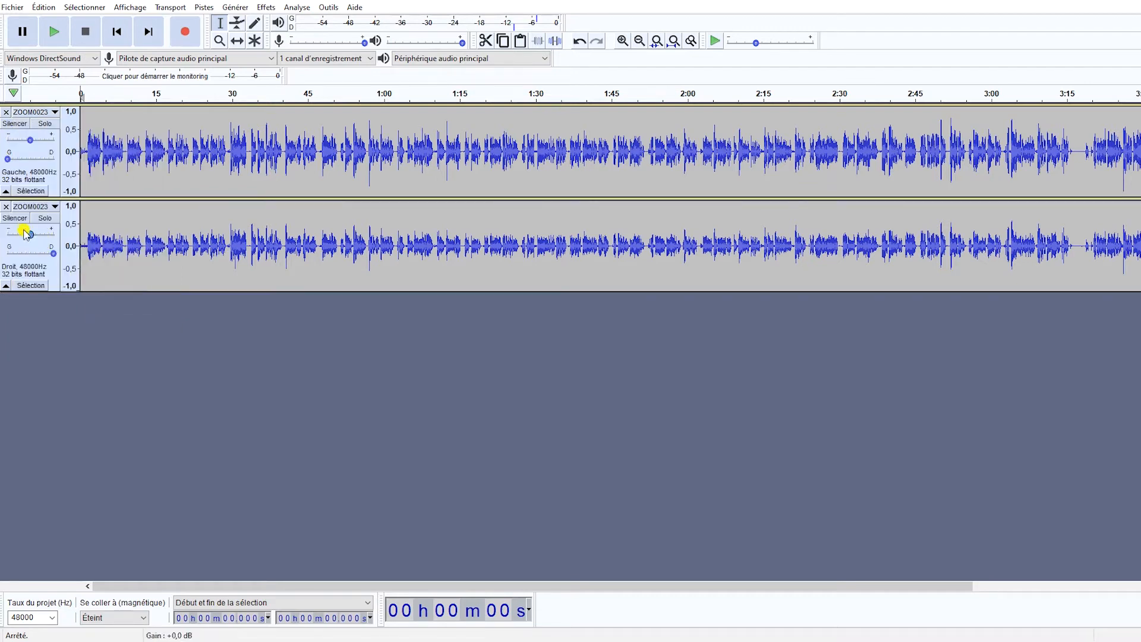
click(6, 205)
drag(264, 134, 369, 145)
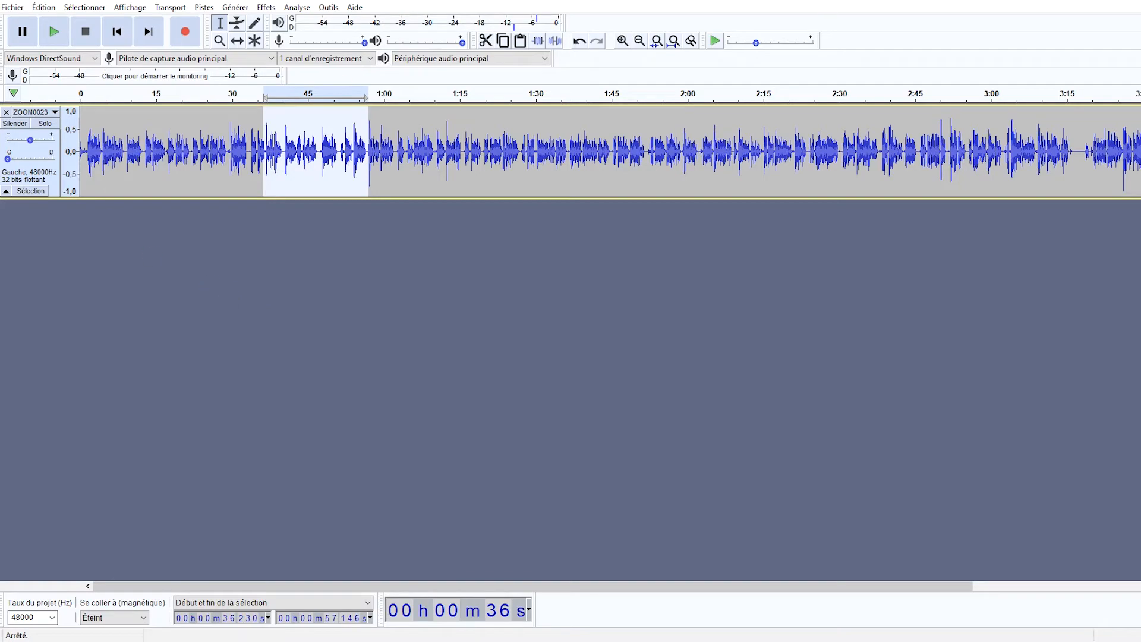
key(ctrl+w)
click(606, 315)
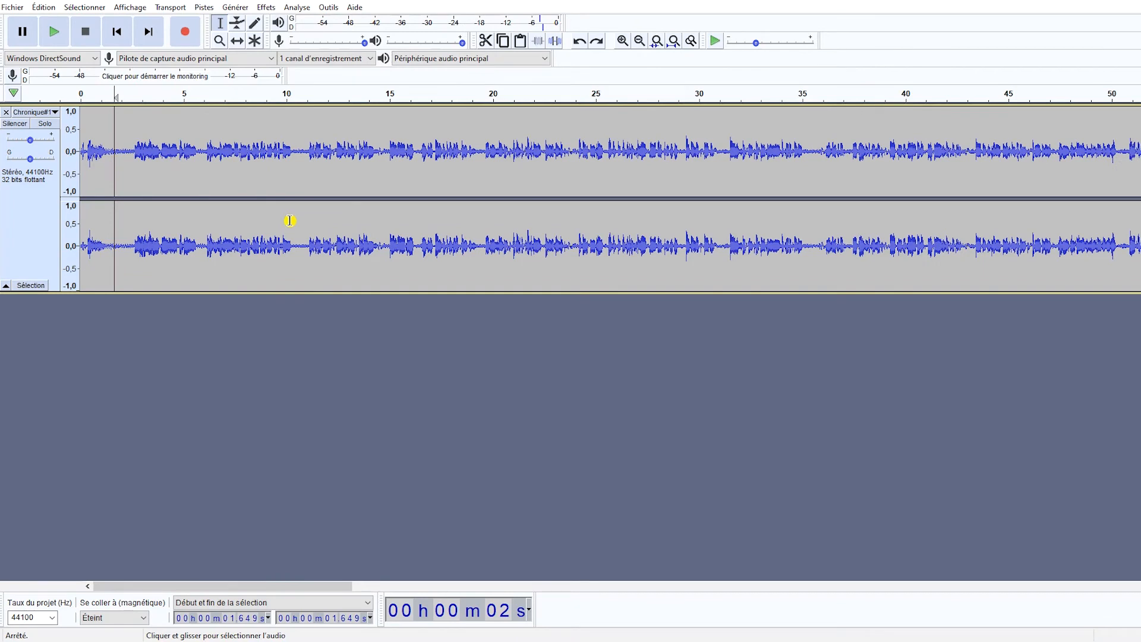
Play the pause before the first phrase of the Chronique recording, from about 1.6 to 2.6 s, to check its background noise level.
click(219, 41)
click(115, 152)
click(114, 153)
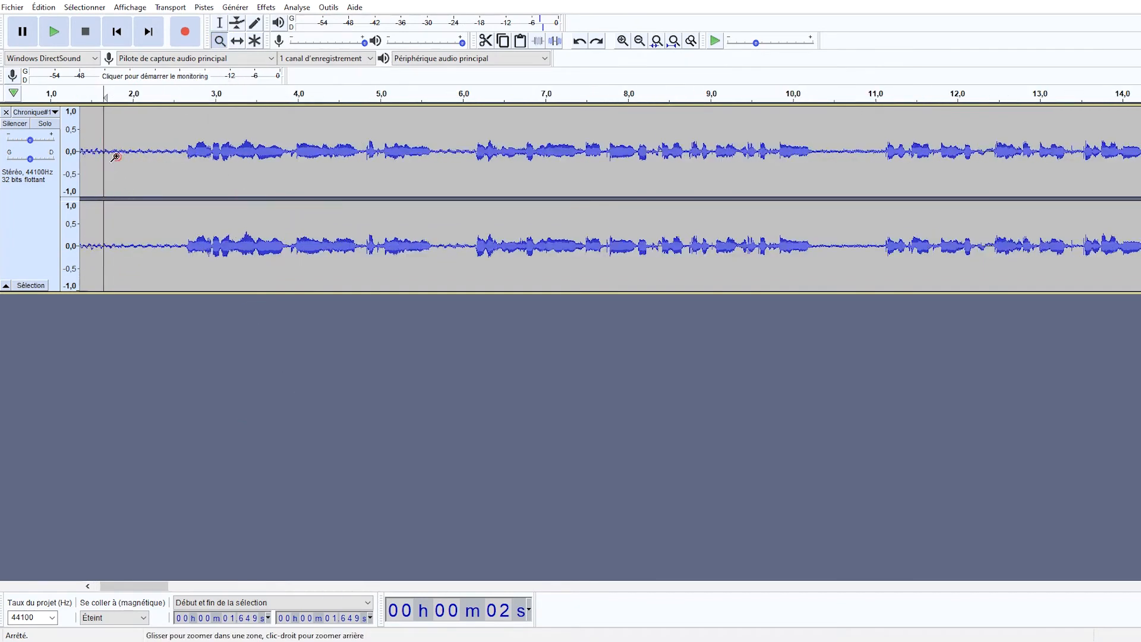
right_click(131, 140)
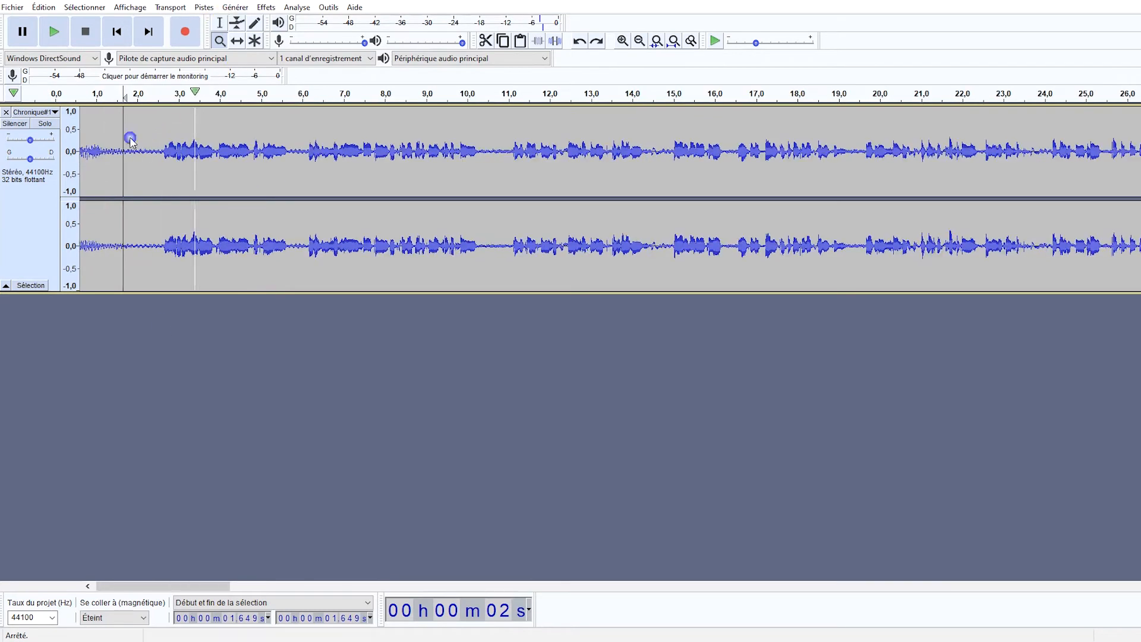
click(220, 24)
drag(160, 588, 156, 588)
drag(145, 246, 186, 251)
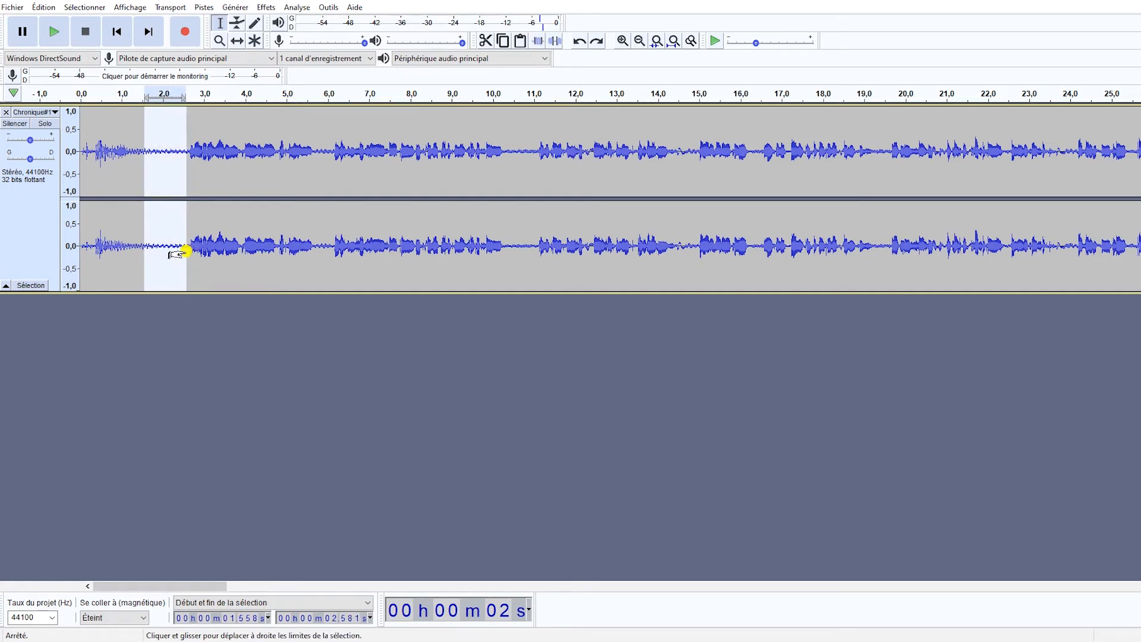
key(space)
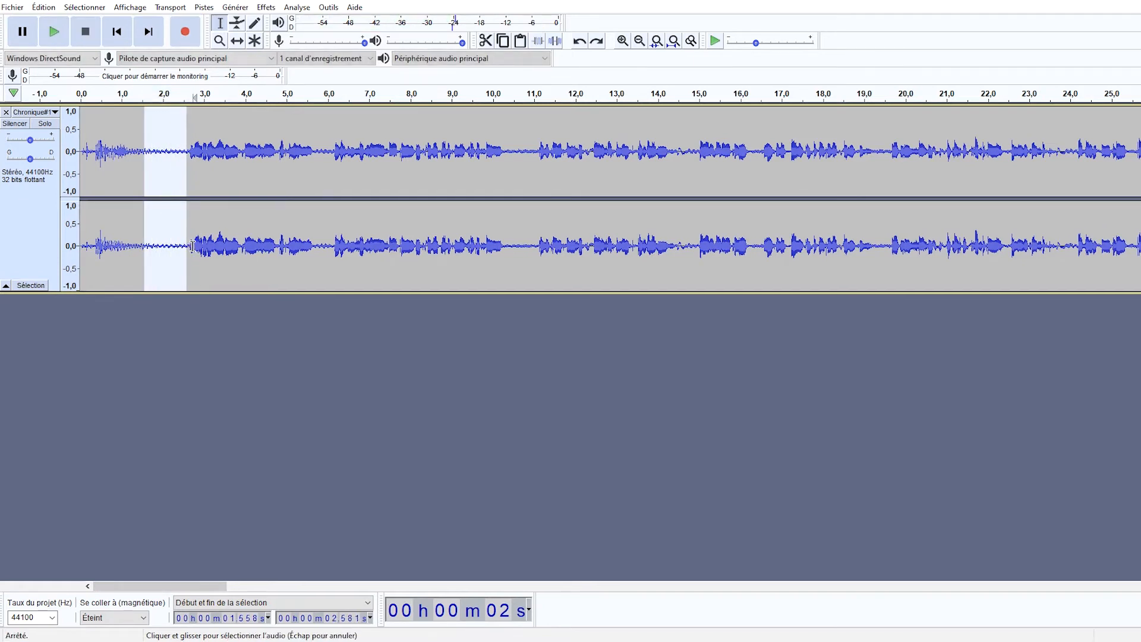
Play the speech from about 2.7 s and again from about 2.8 s to compare its level with the preceding pause.
click(193, 246)
key(space)
key(space)
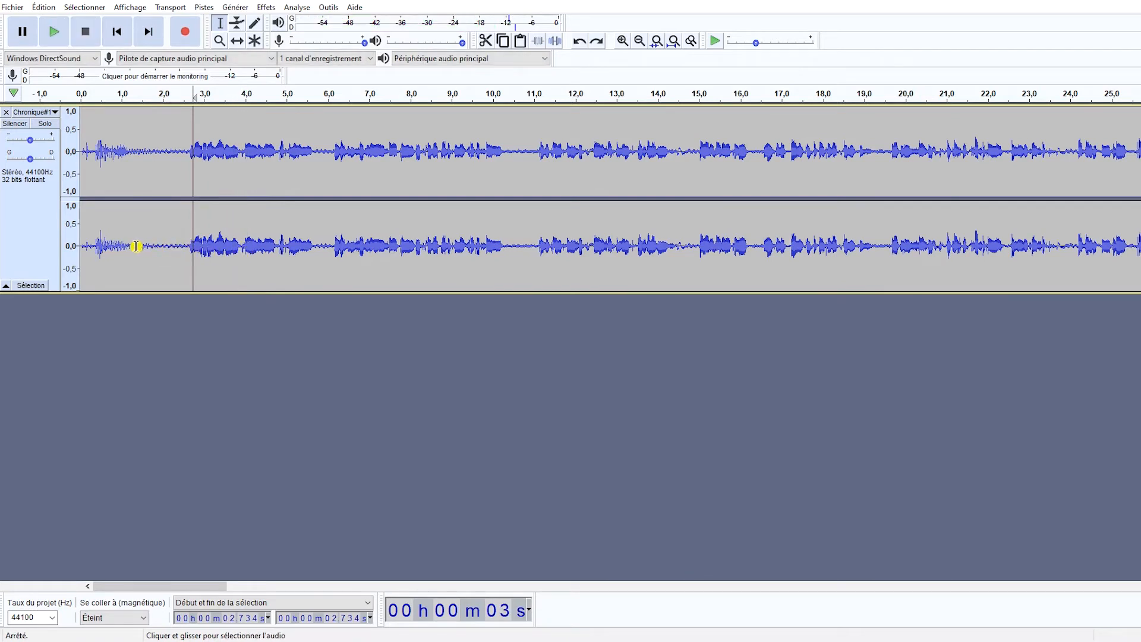
drag(136, 246, 188, 245)
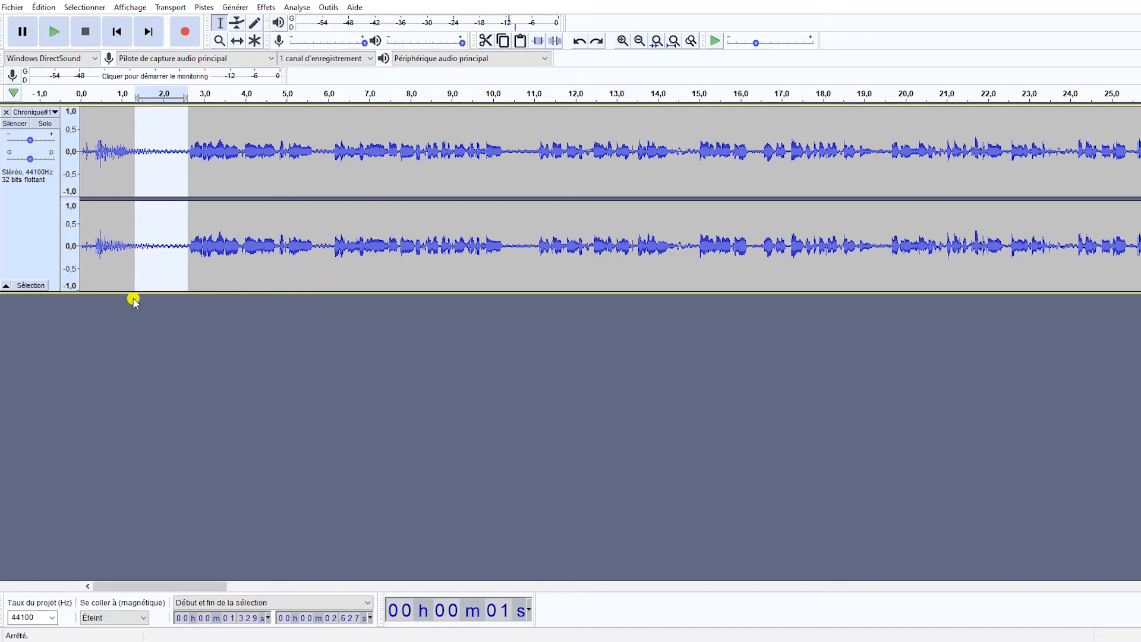
click(198, 245)
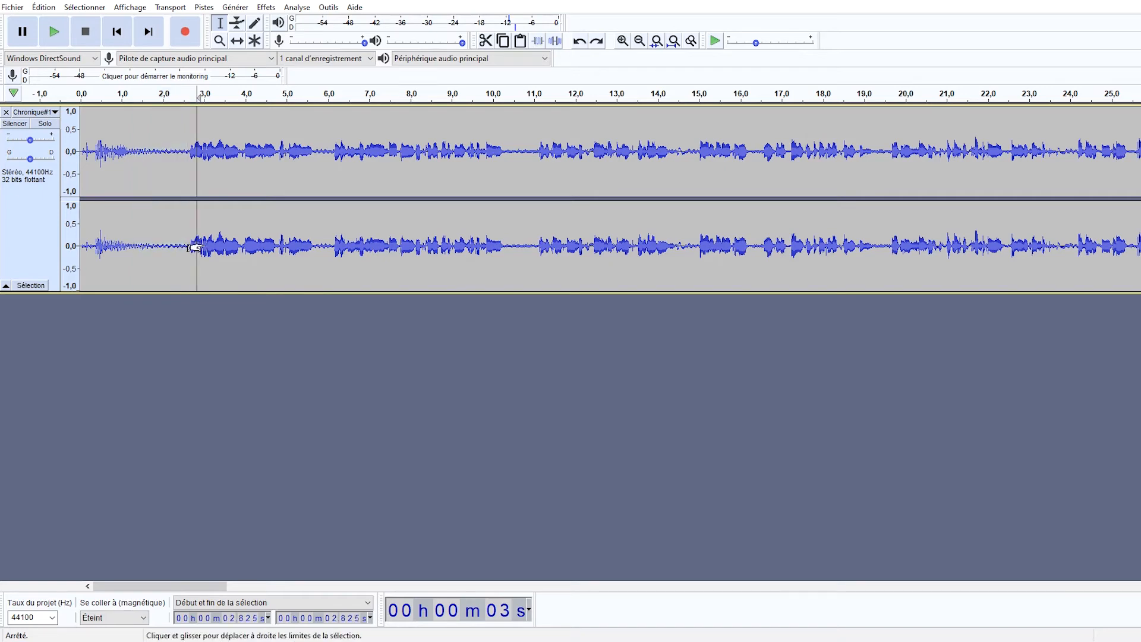
key(space)
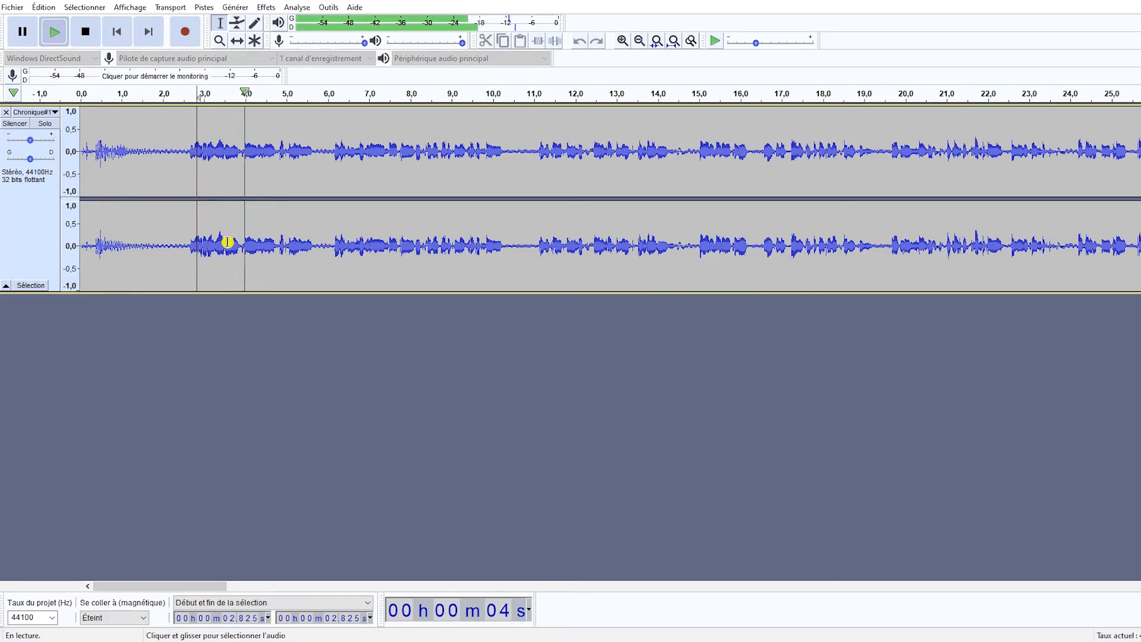
key(space)
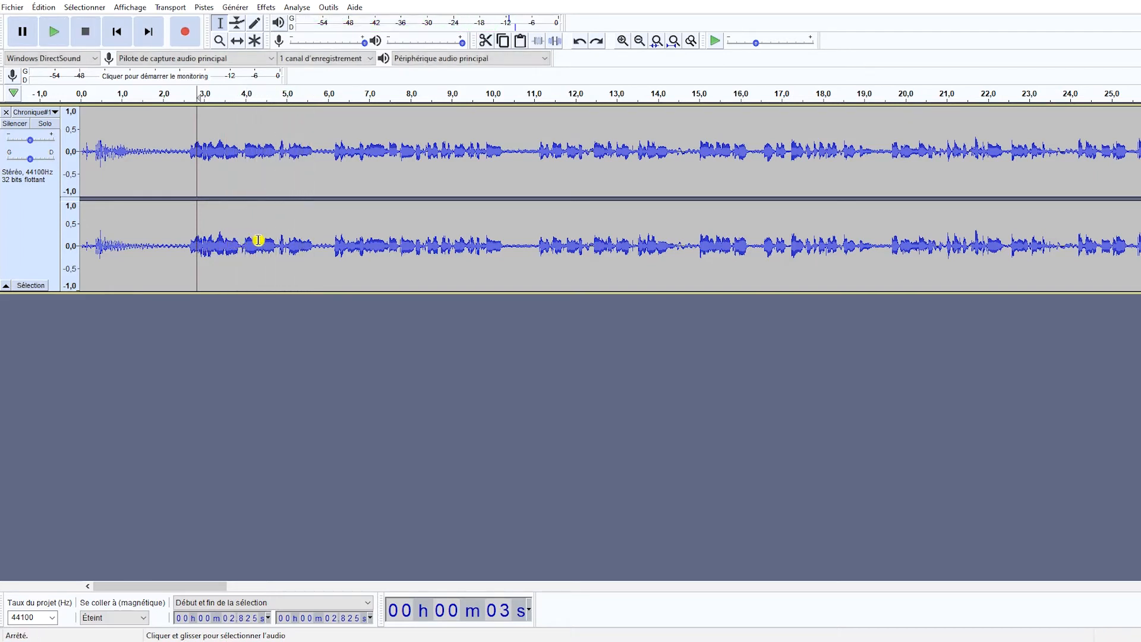
Duplicate the first 5.8 s of the recording onto a new track and play only the duplicate from about 0.4 s.
drag(318, 244, 80, 256)
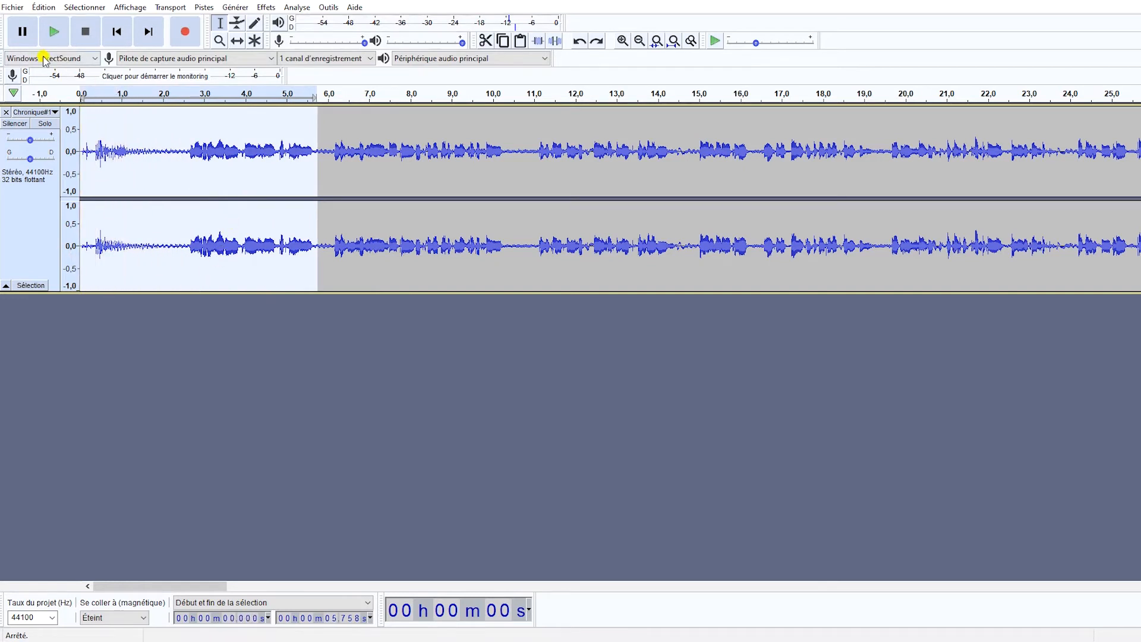
key(ctrl+d)
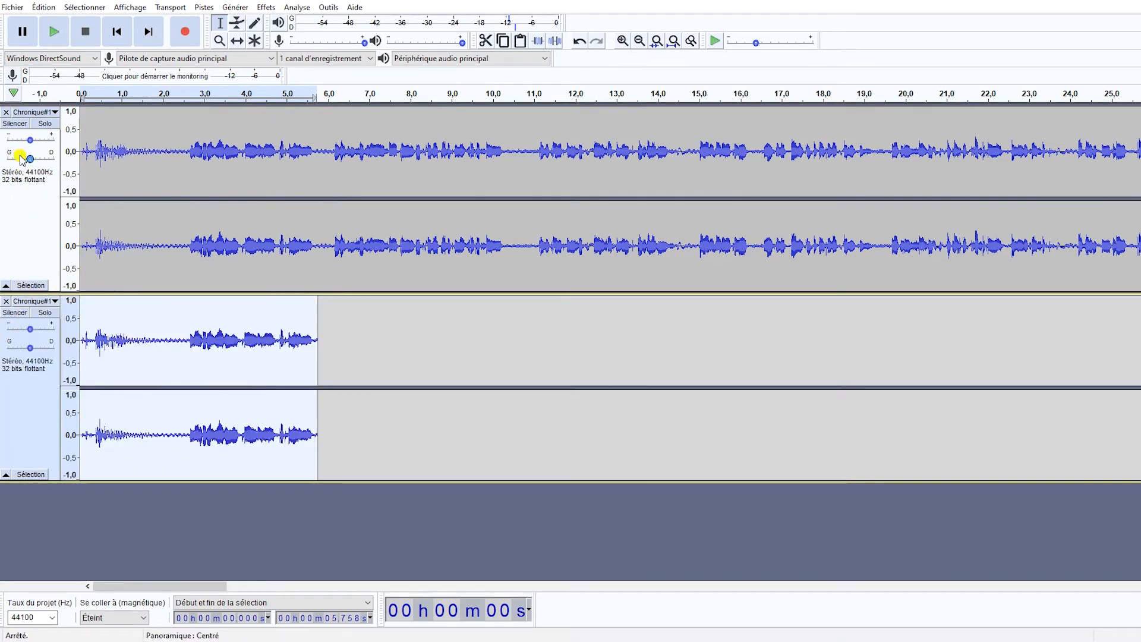
click(14, 123)
click(98, 339)
key(space)
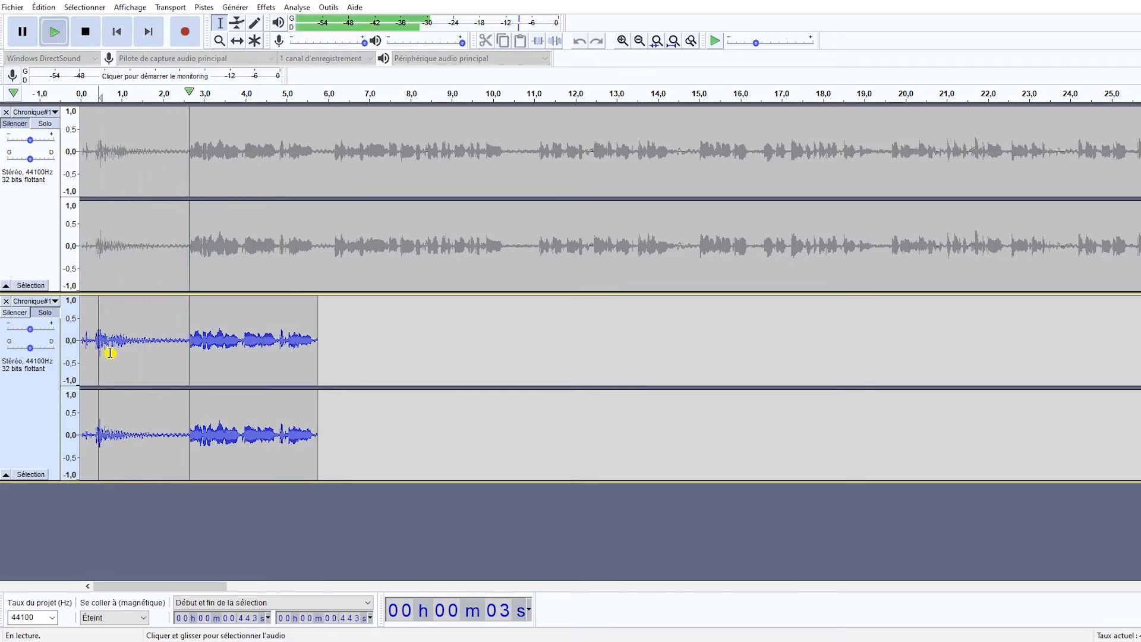
key(space)
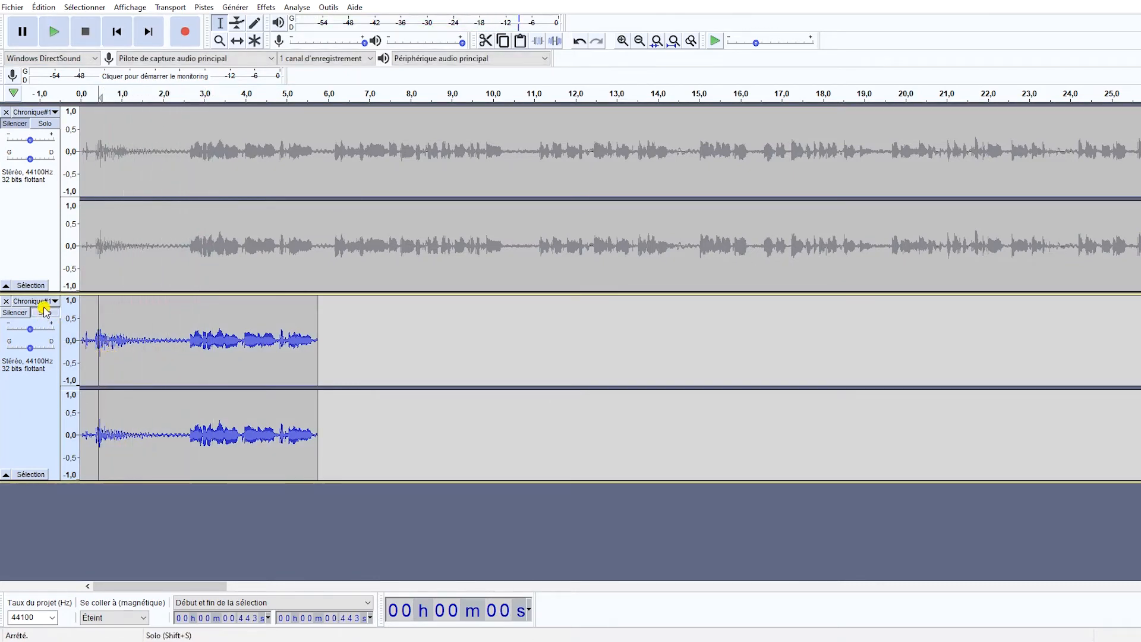
Mute the duplicate and solo the original track, highlighting its pauses from about 1.5 to 2.6 s and 5.7 to 6.2 s.
click(45, 312)
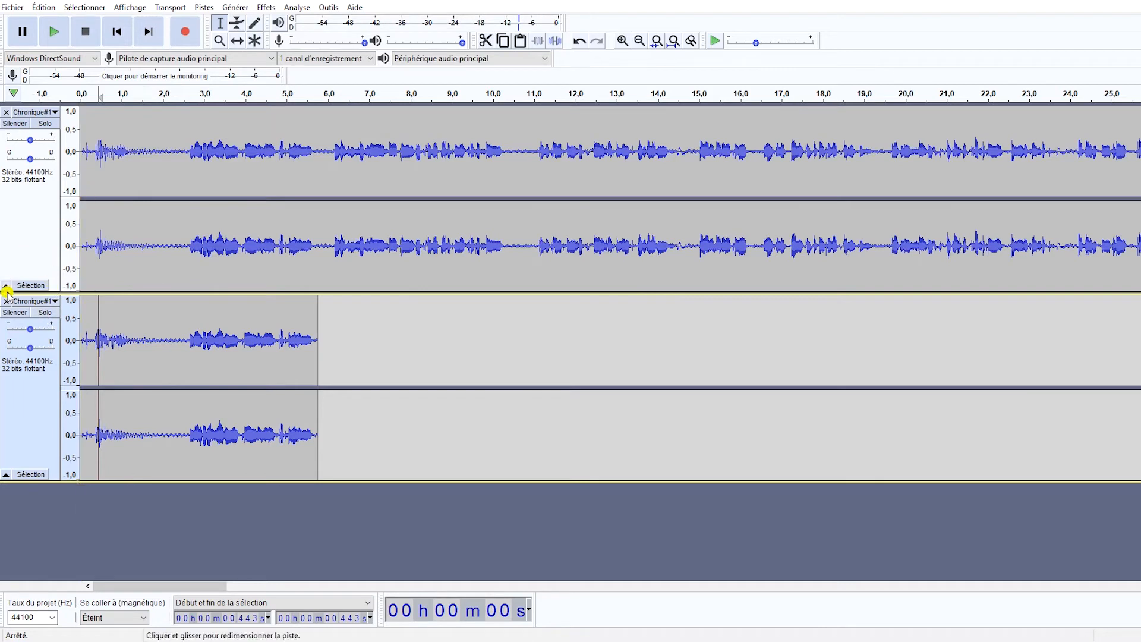
click(16, 314)
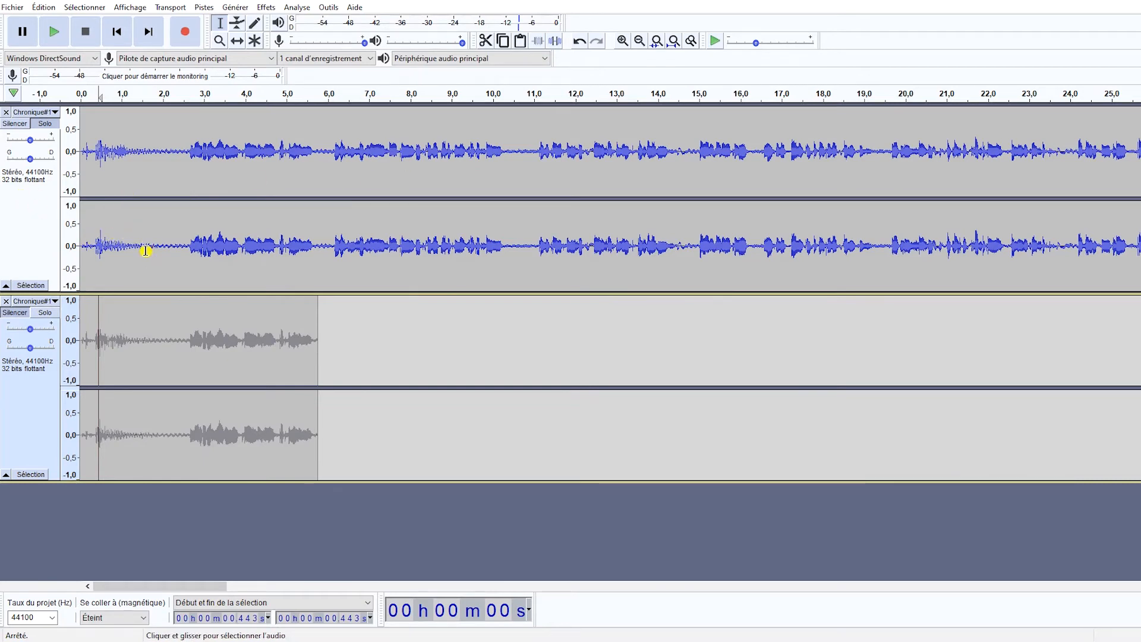
drag(144, 250, 186, 246)
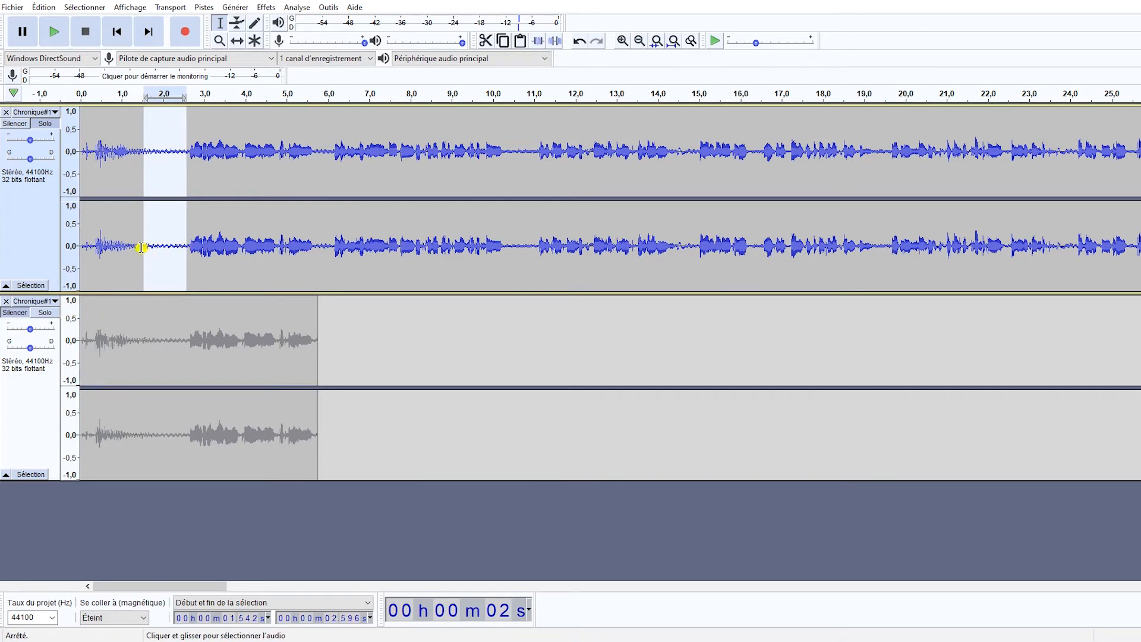
click(121, 241)
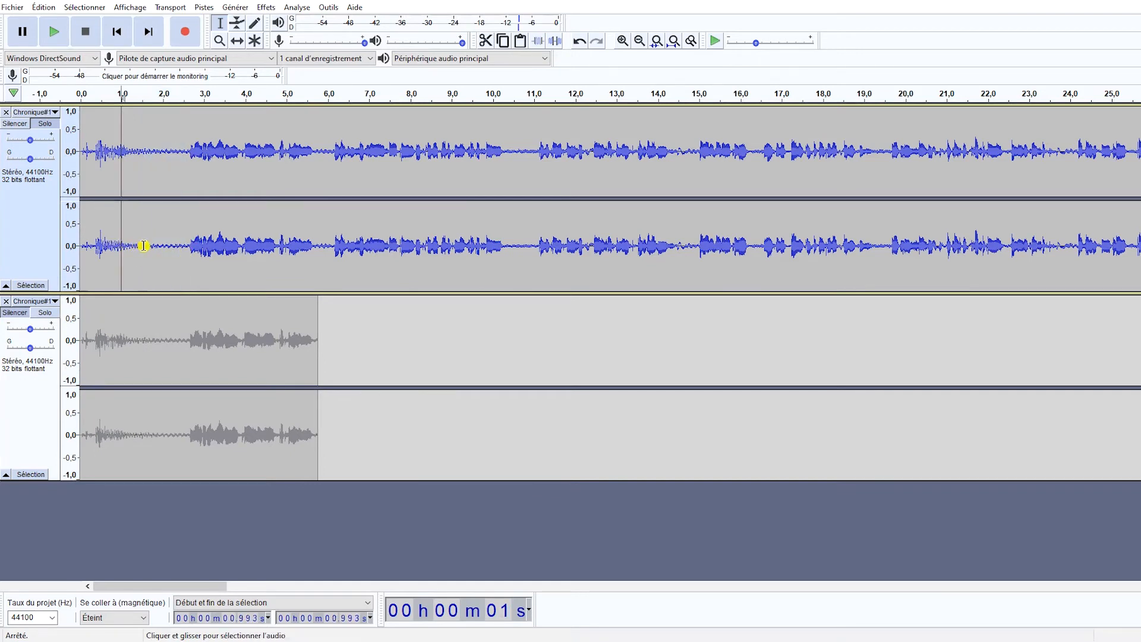
drag(315, 244, 335, 245)
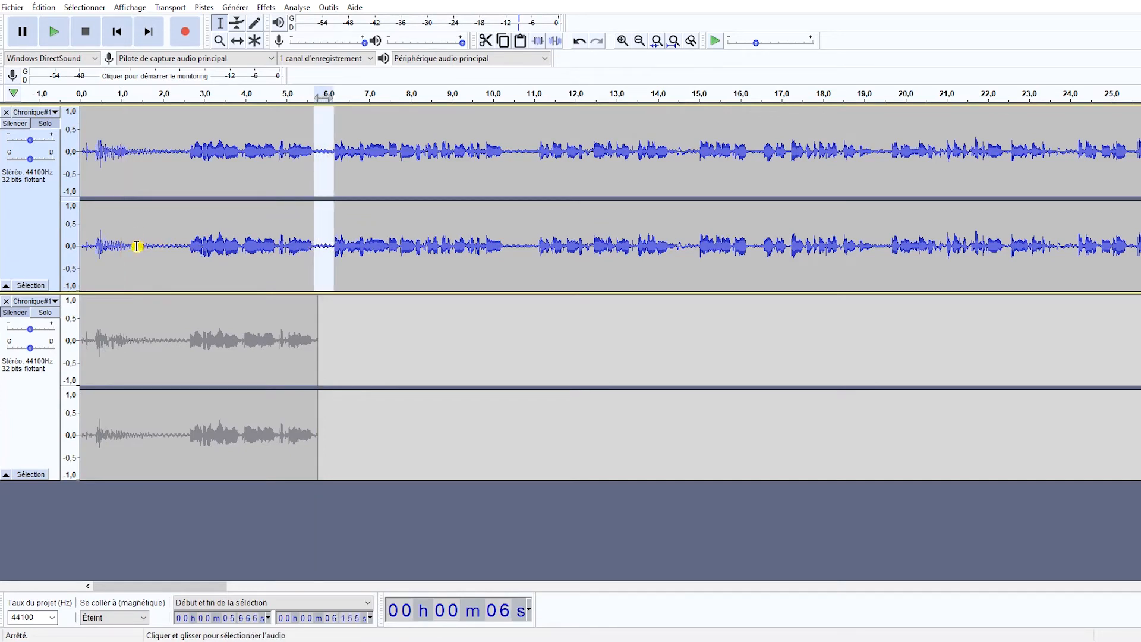
Select the noise-only pause of the original track from about 1.2 to 2.5 s, playing it to check that it contains no speech.
drag(137, 246, 195, 250)
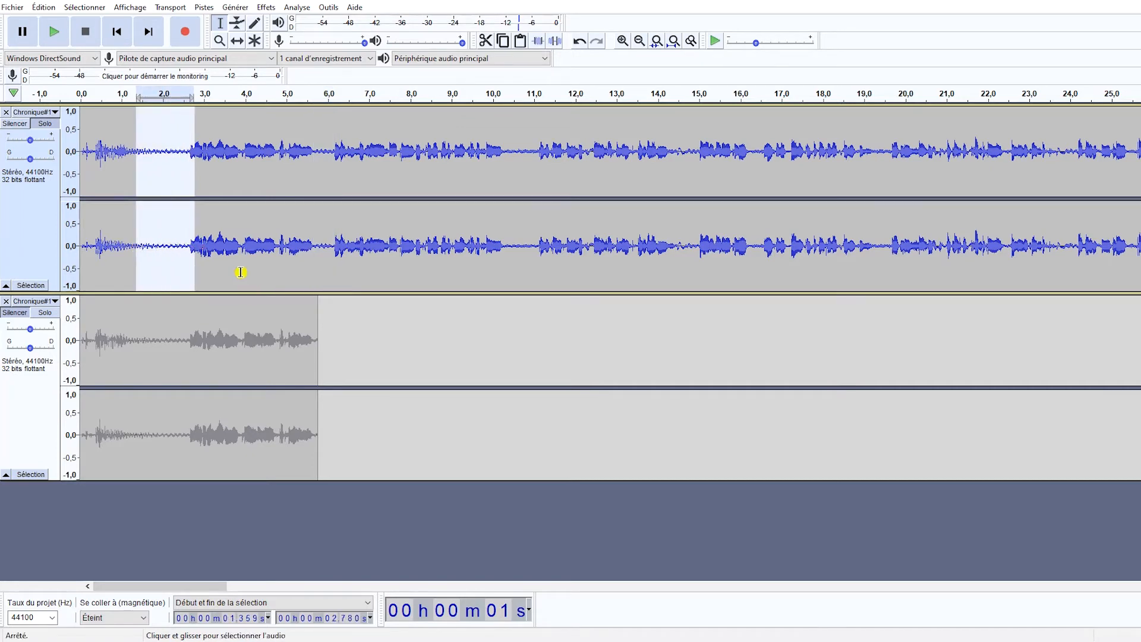
drag(194, 262, 186, 263)
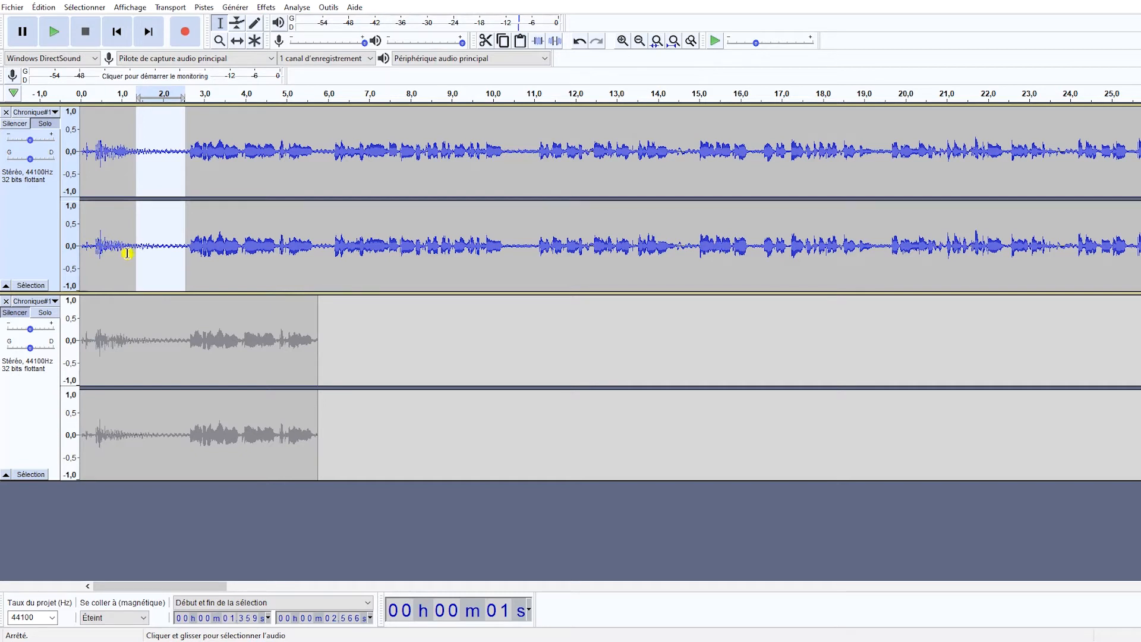
key(space)
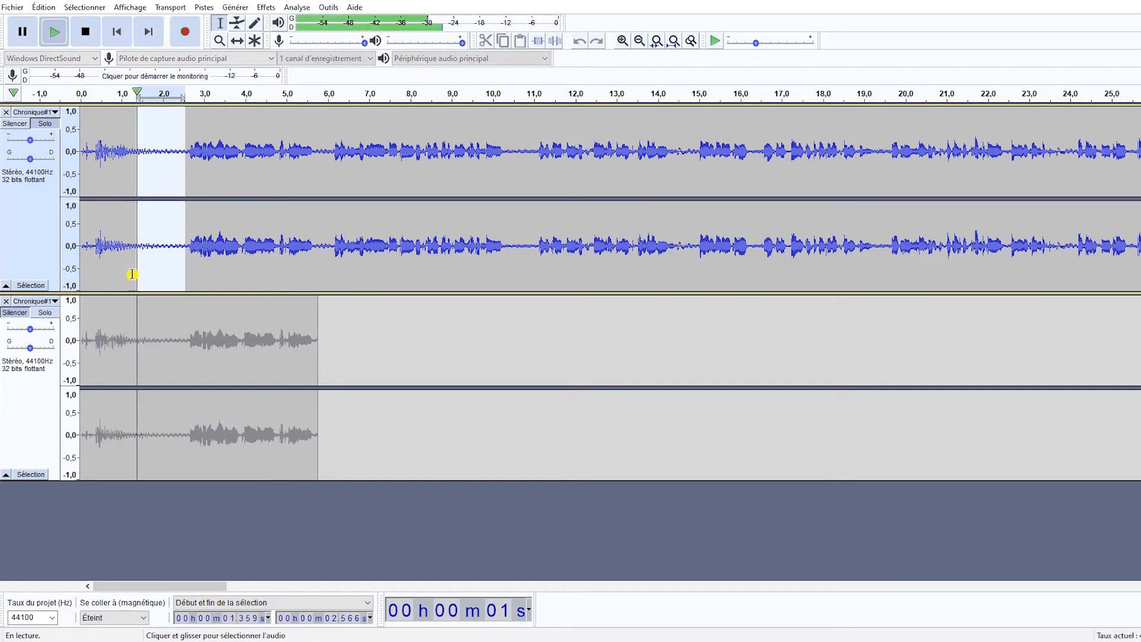
drag(144, 270, 128, 284)
key(space)
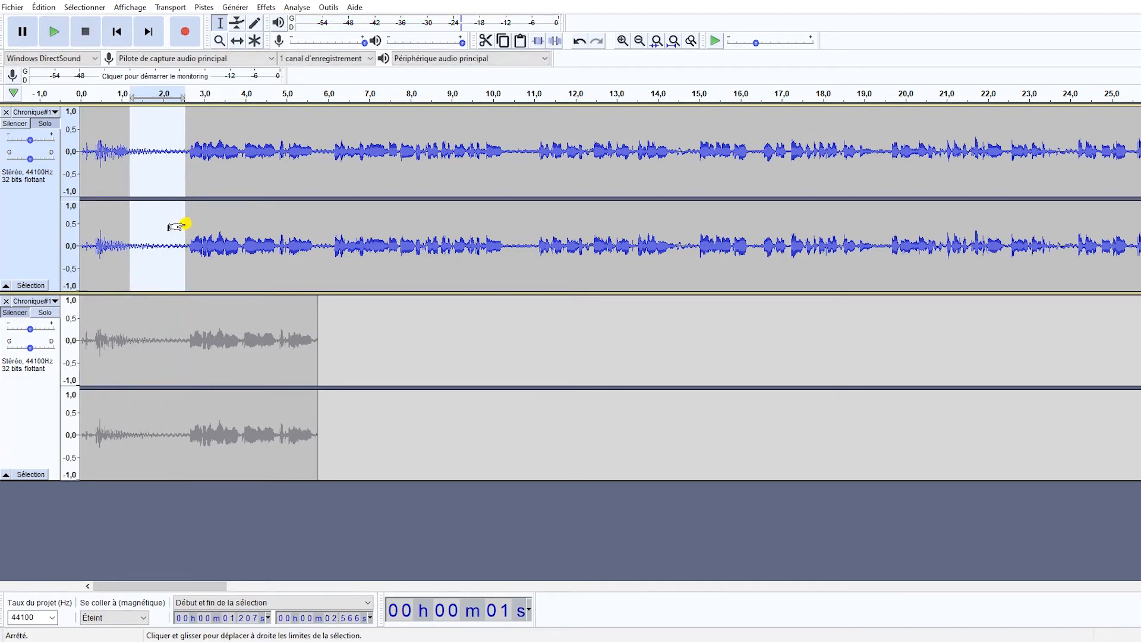
drag(177, 225, 173, 224)
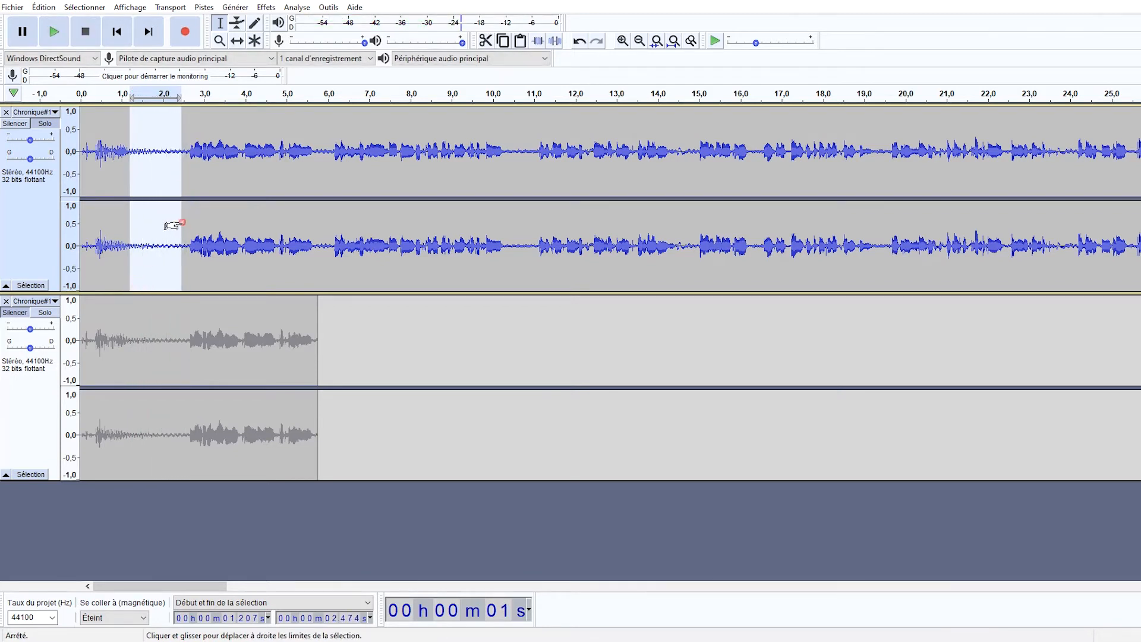
Capture the noise profile from the selected pause with the Noise Reduction effect.
click(265, 8)
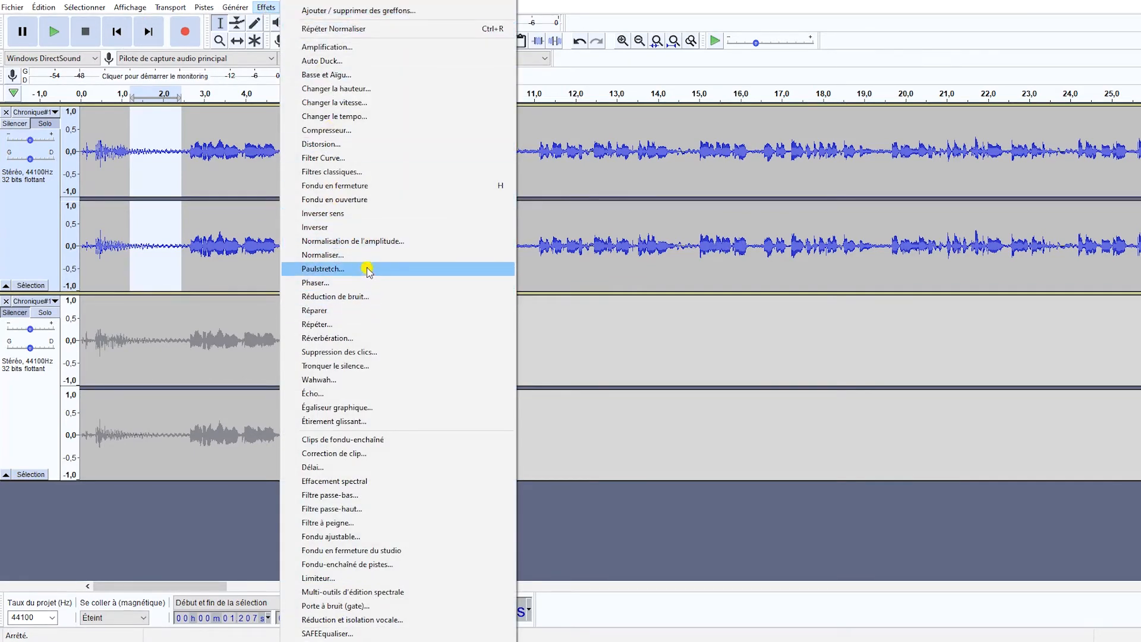
click(368, 296)
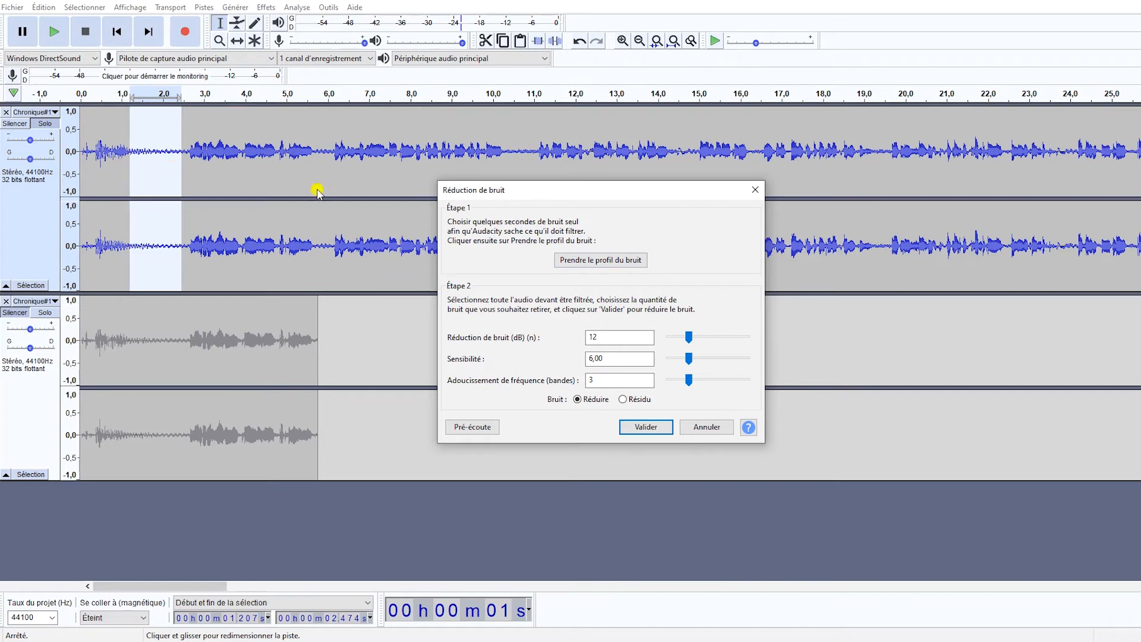
click(583, 262)
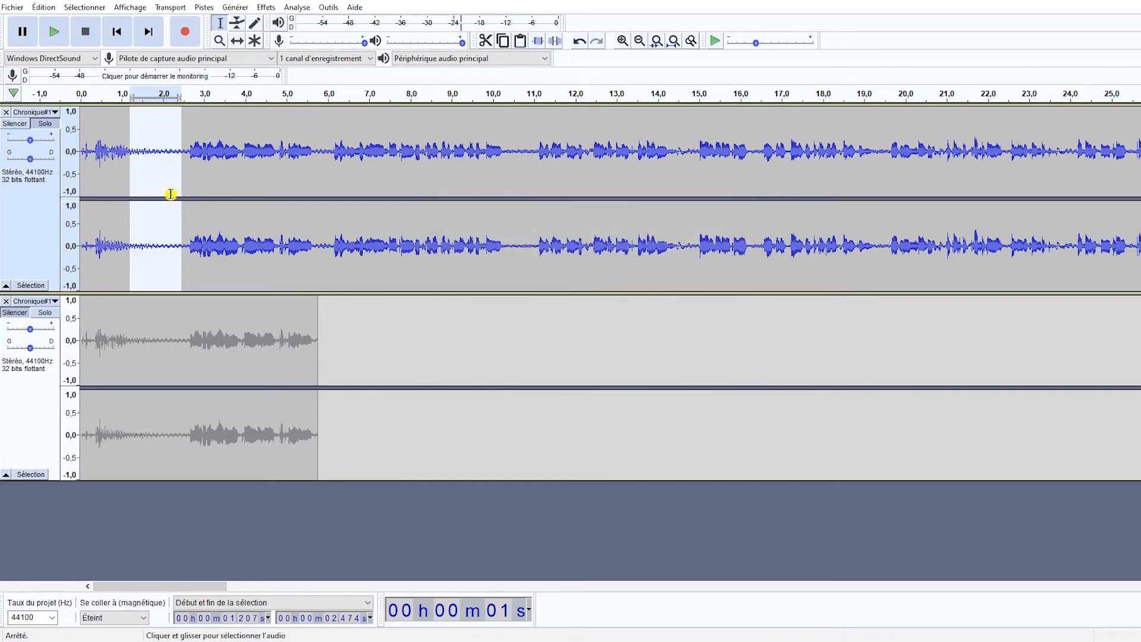
Apply Noise Reduction to the original track from about 2 to 10.8 s with 12 dB reduction, sensitivity 6.00 and 3 frequency smoothing bands.
click(163, 206)
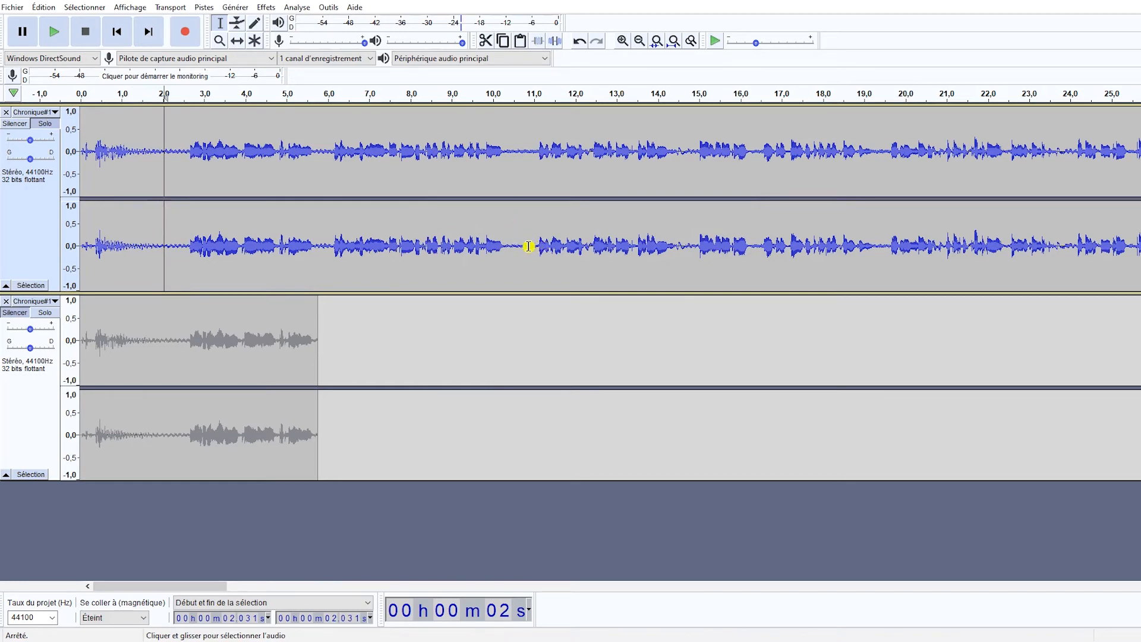
drag(523, 245, 162, 222)
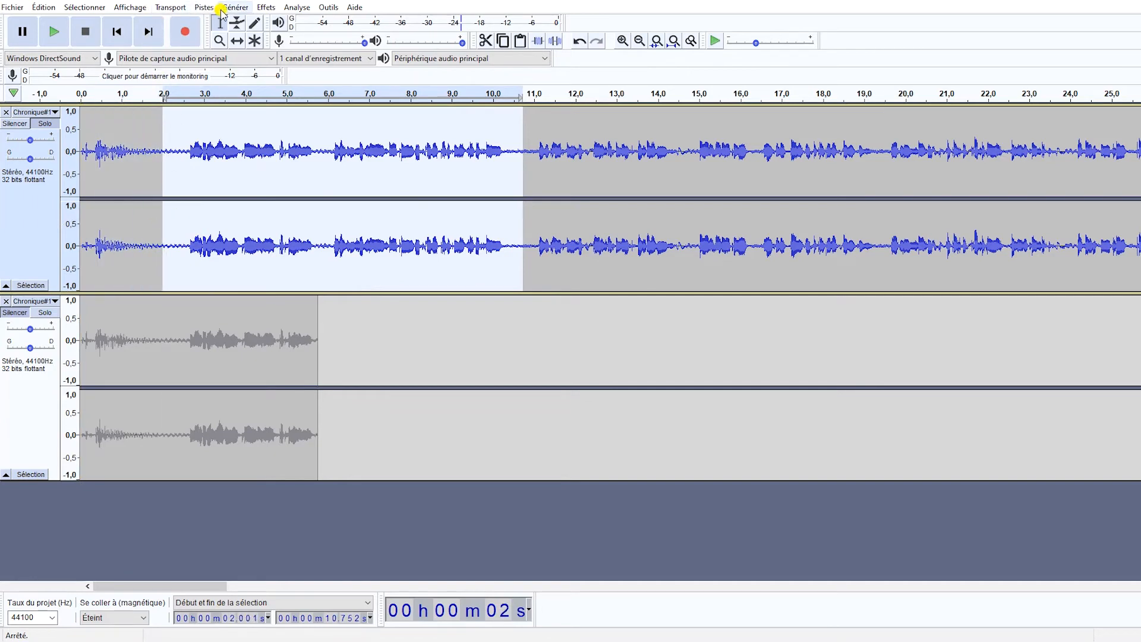
click(269, 8)
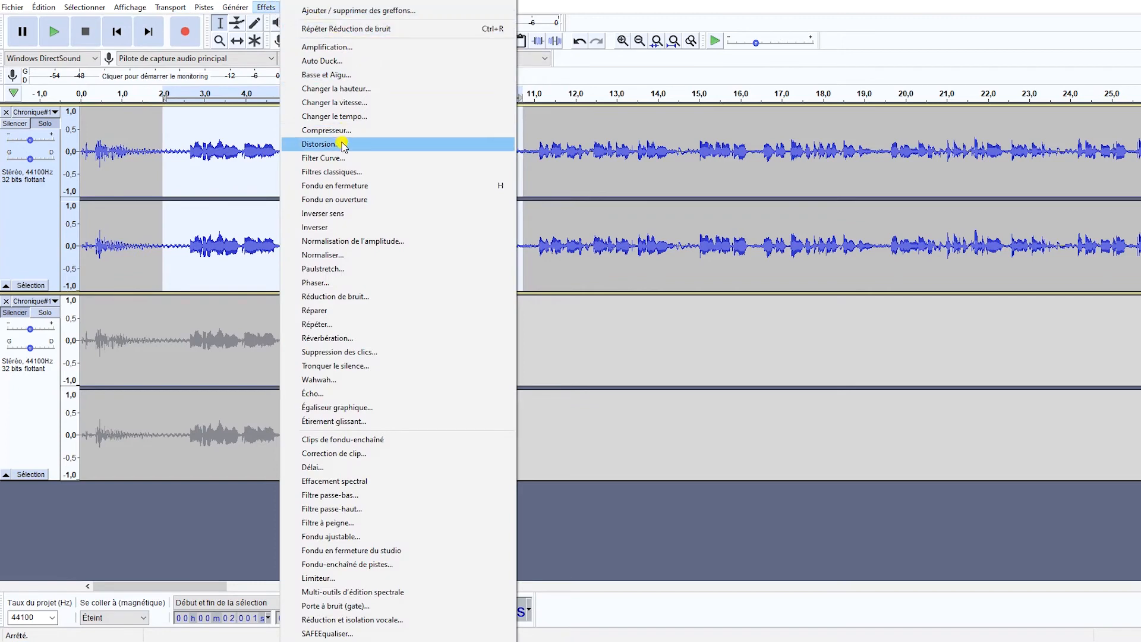
click(347, 298)
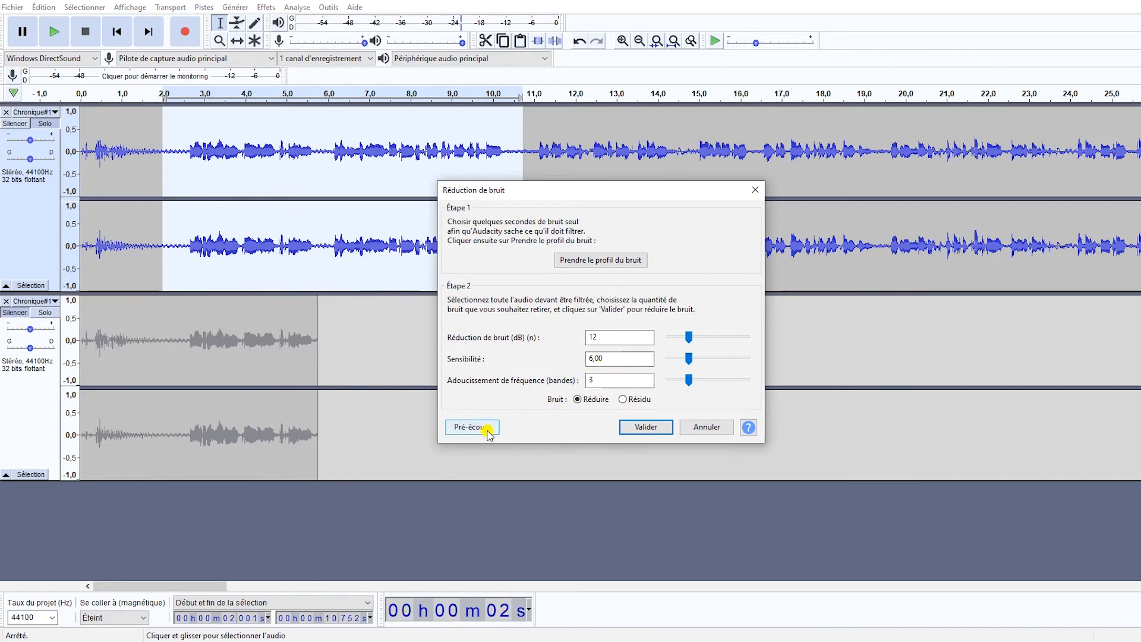
click(648, 427)
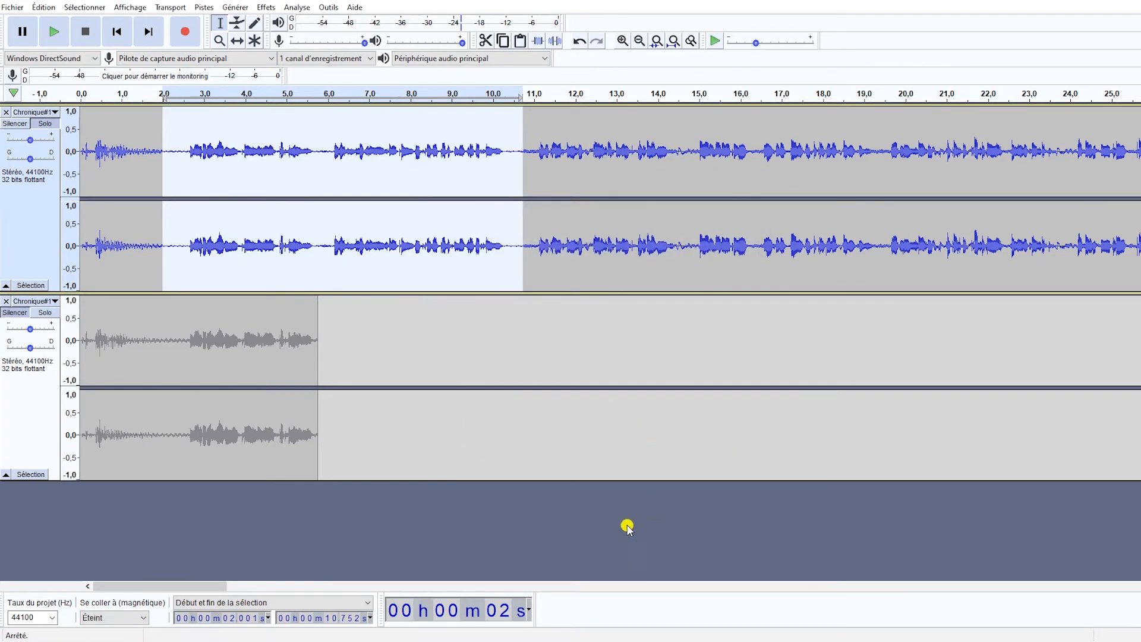
Play the denoised section from its start, from about 1.1 s, and from about 9.6 s across the boundary with the untreated audio.
key(space)
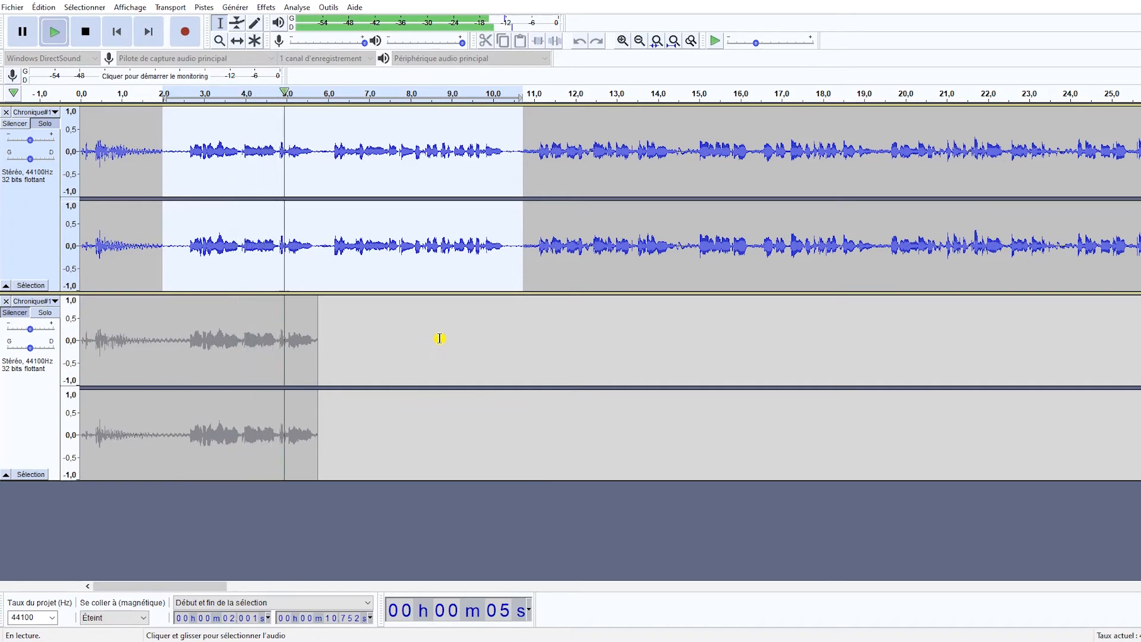
key(space)
click(464, 244)
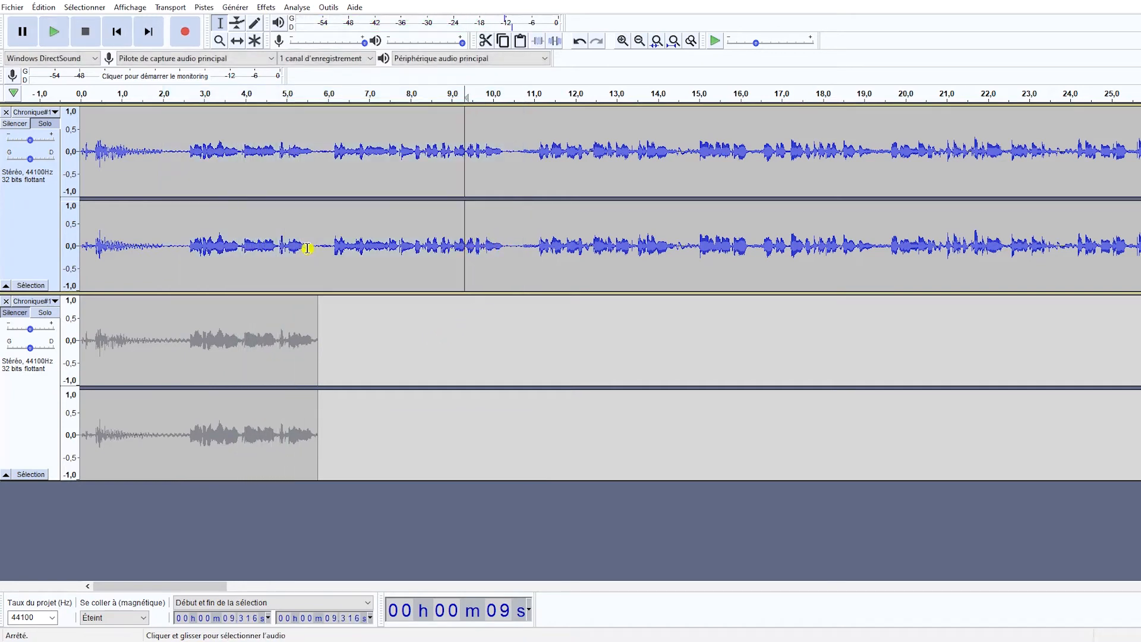
click(126, 244)
key(space)
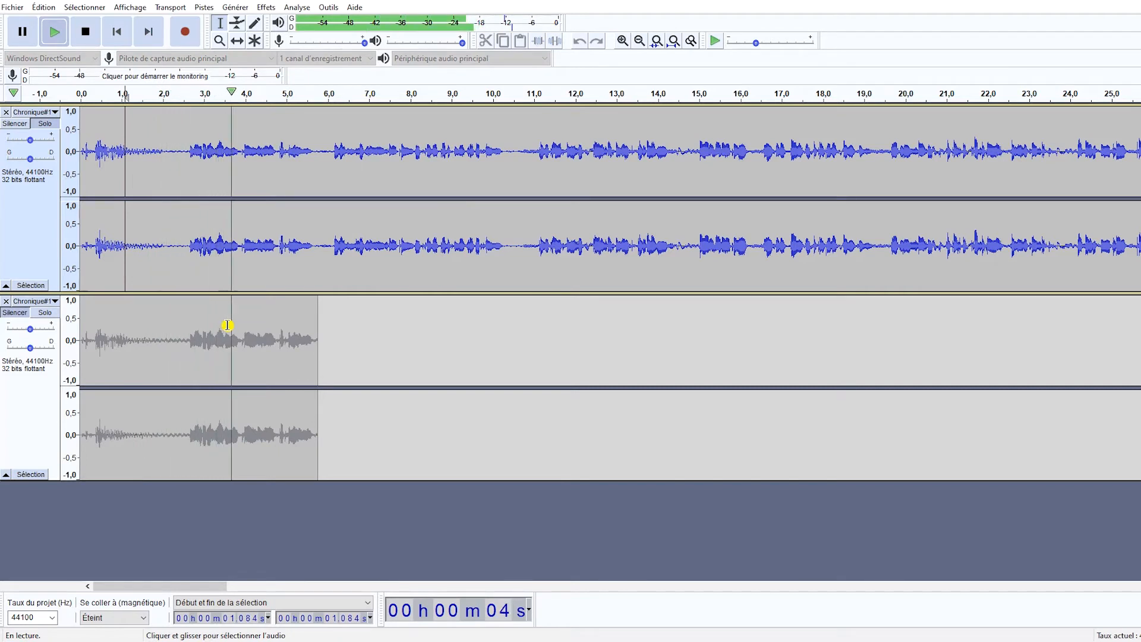
key(space)
click(477, 245)
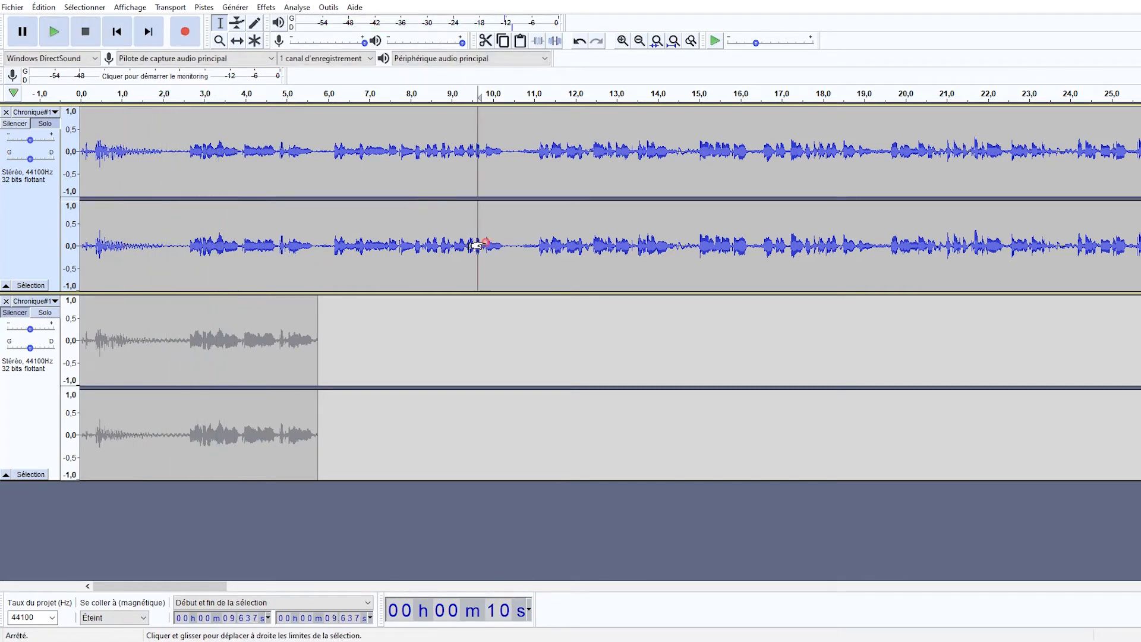
key(space)
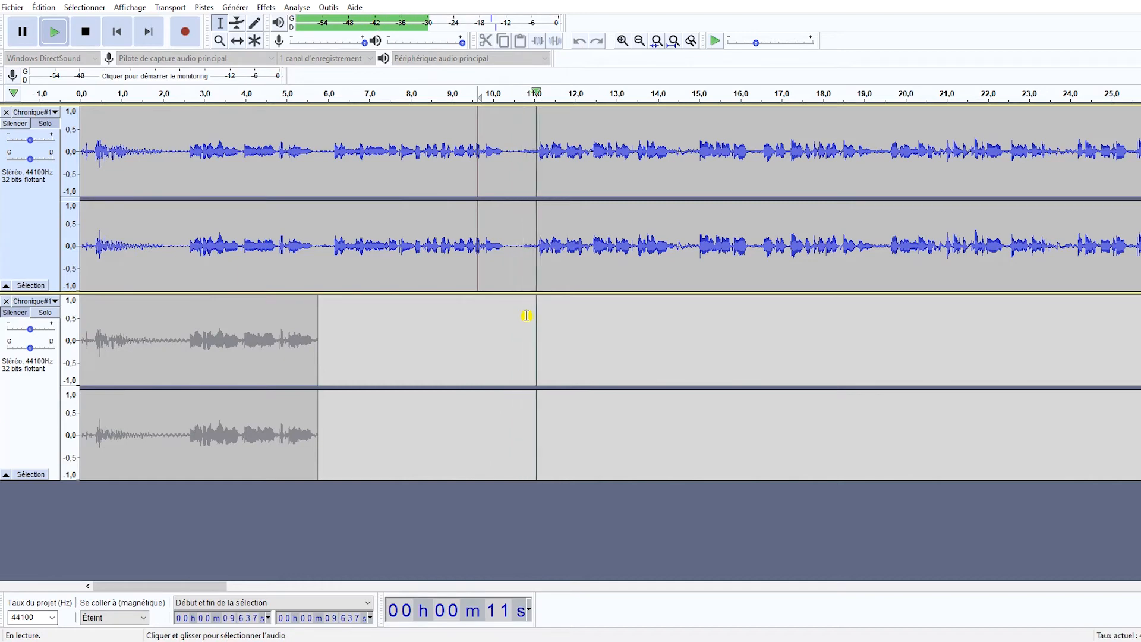
key(space)
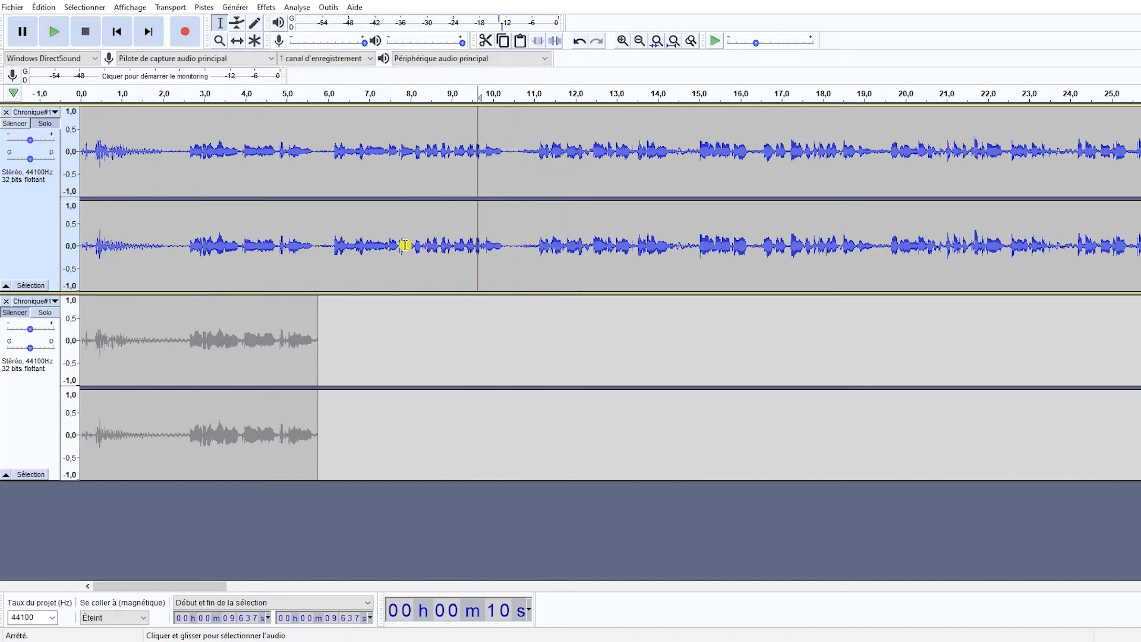
Try deleting the original track's audio from about 8.1 to 11.7 s, listening across the cut from about 6.3 s.
drag(414, 245, 564, 252)
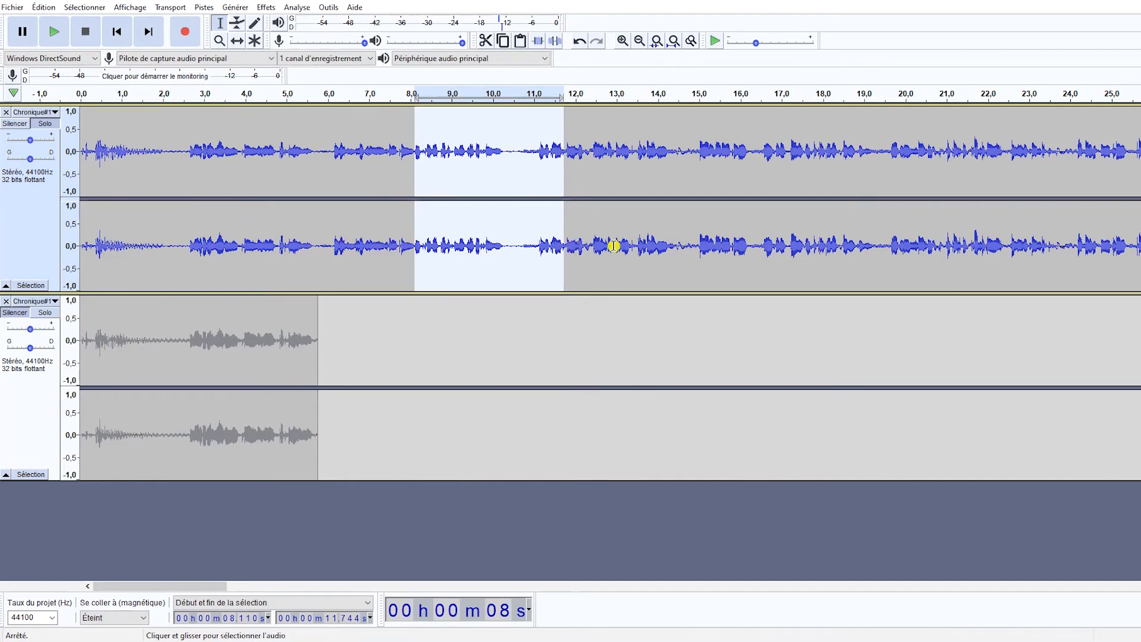
key(Delete)
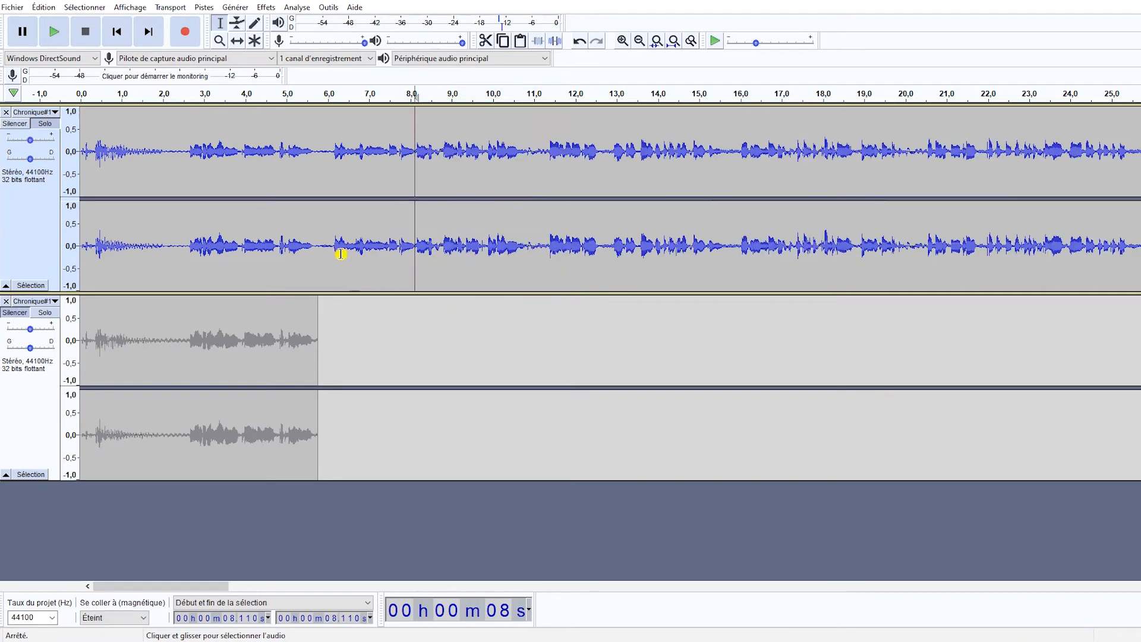
click(339, 252)
key(space)
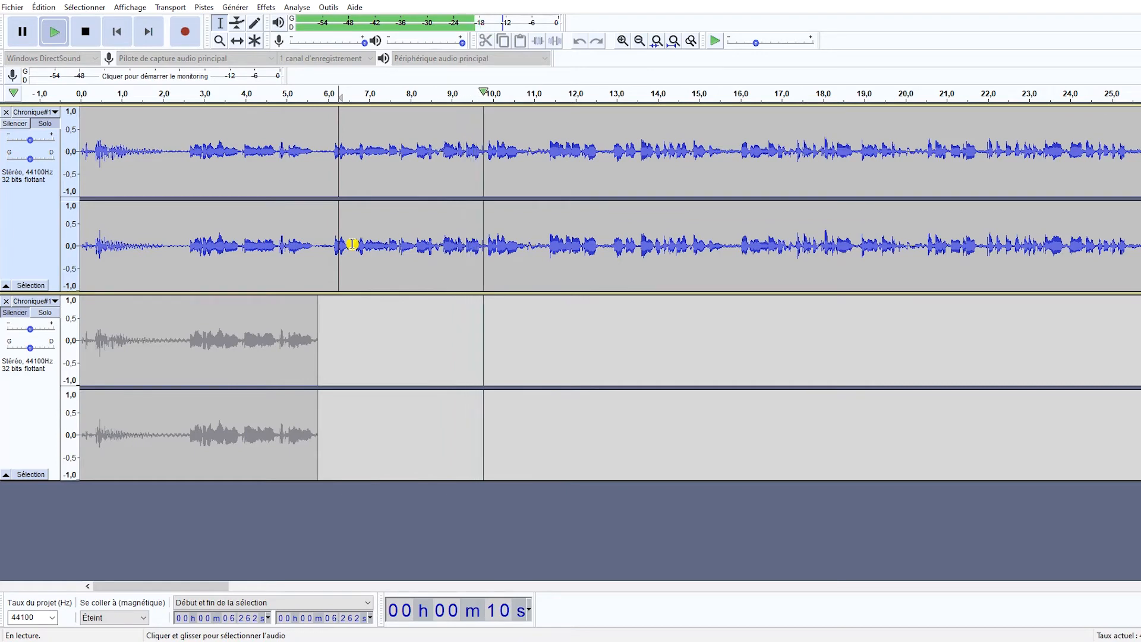
key(space)
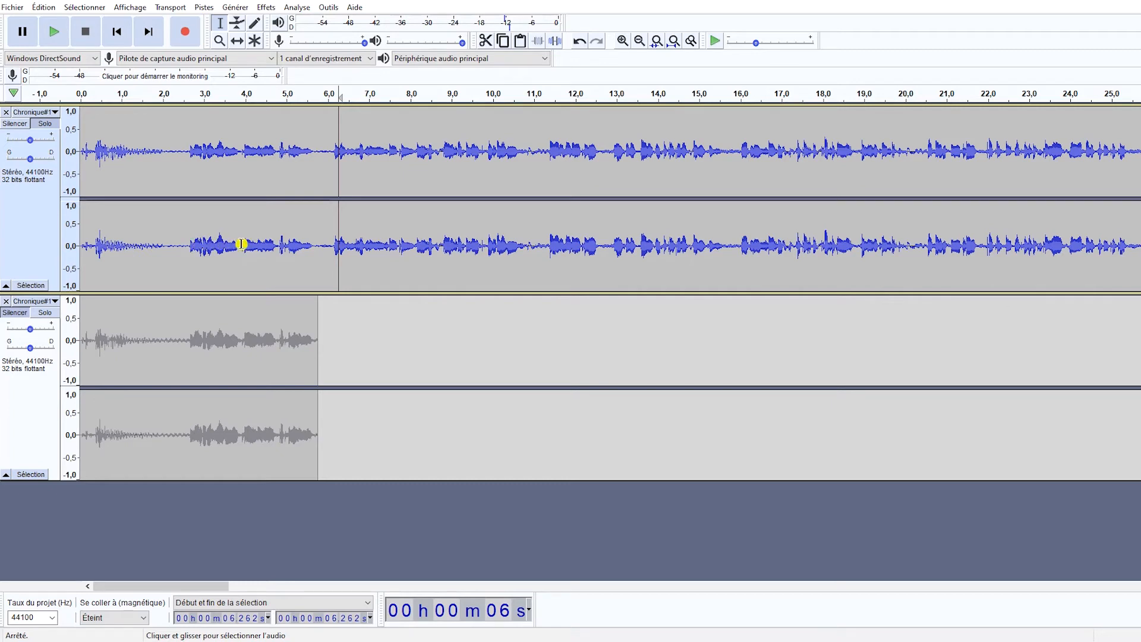
key(ctrl+z)
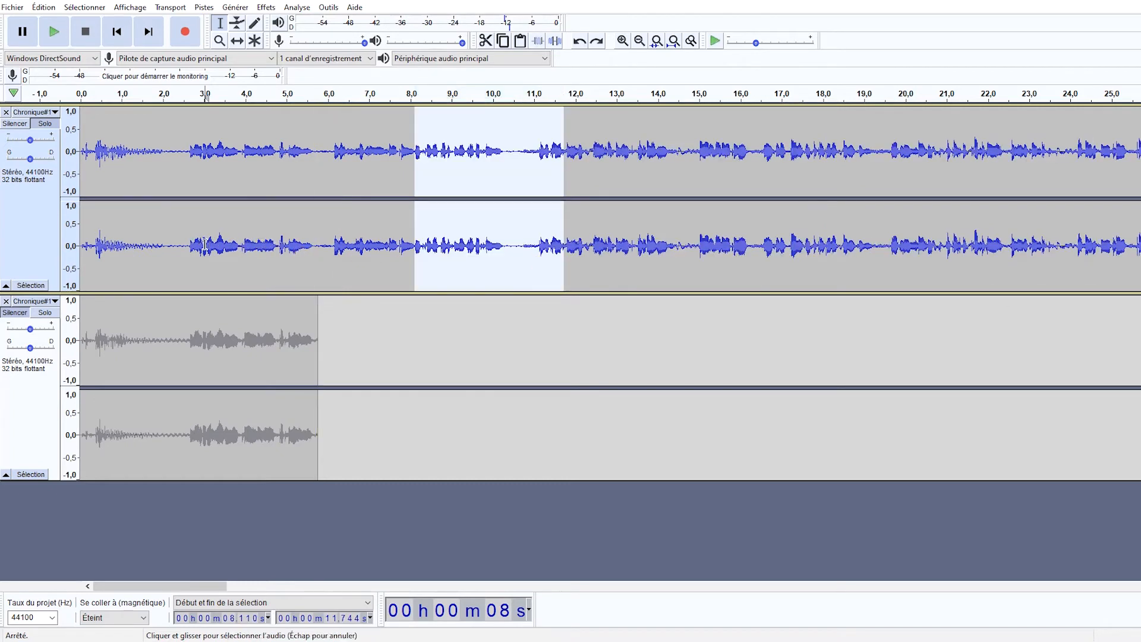
Normalize the denoised phrase from about 2.1 to 5.8 s to a -1.0 dB peak with DC offset removal.
click(204, 244)
drag(185, 249, 317, 246)
click(202, 7)
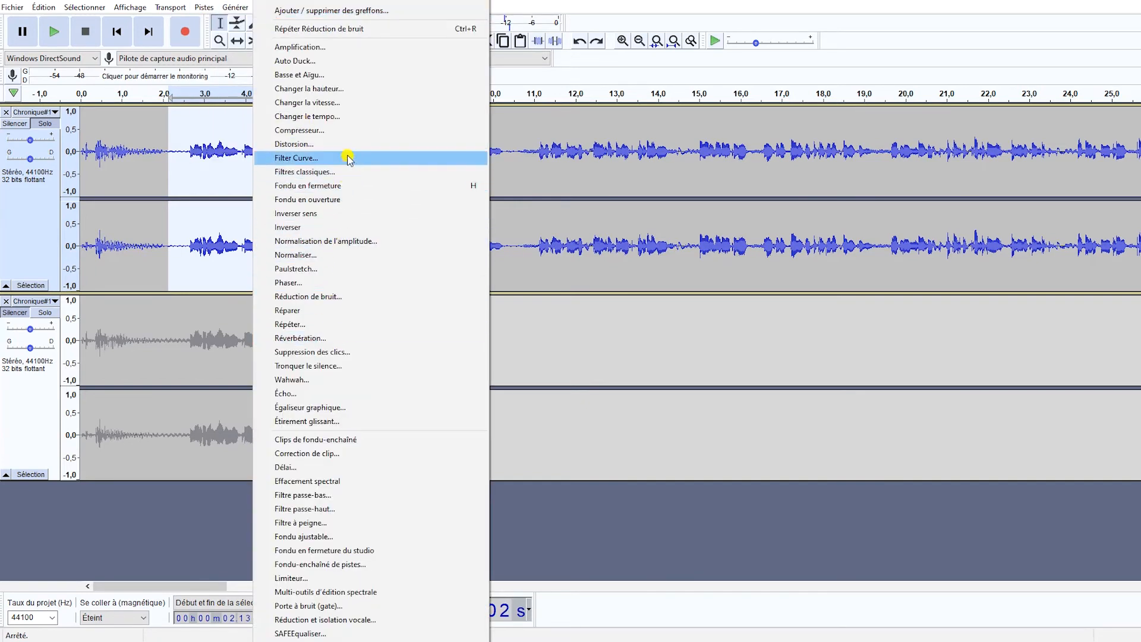
click(335, 256)
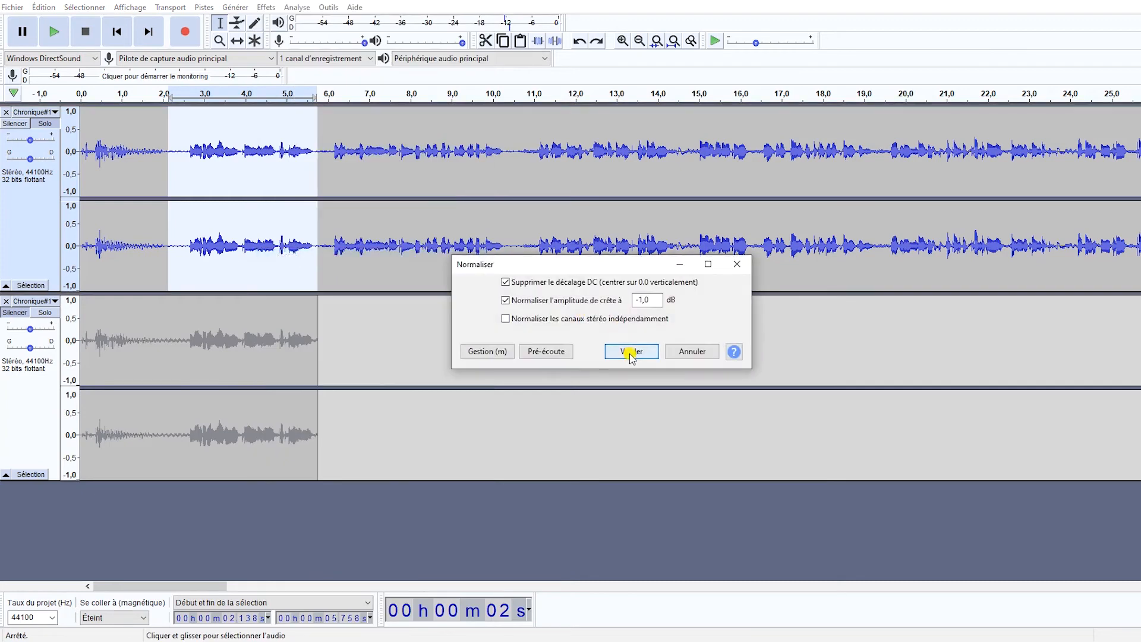
click(628, 353)
Play the normalized phrase and its preceding pause from about 2.1 to 2.6 s to compare levels, and undo the normalization.
click(157, 246)
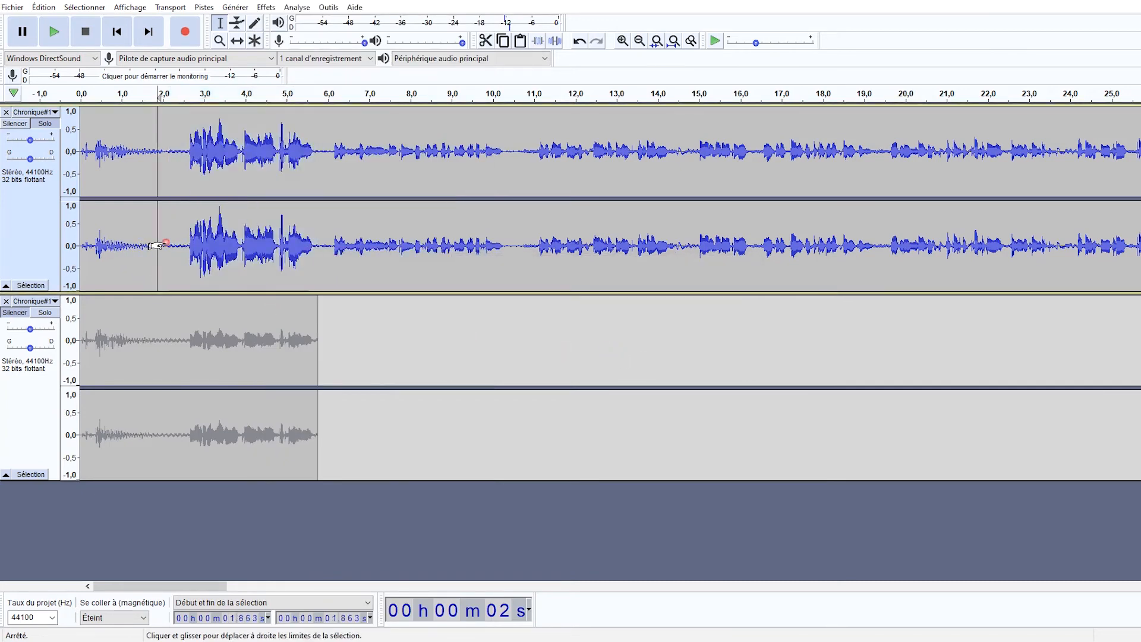
key(space)
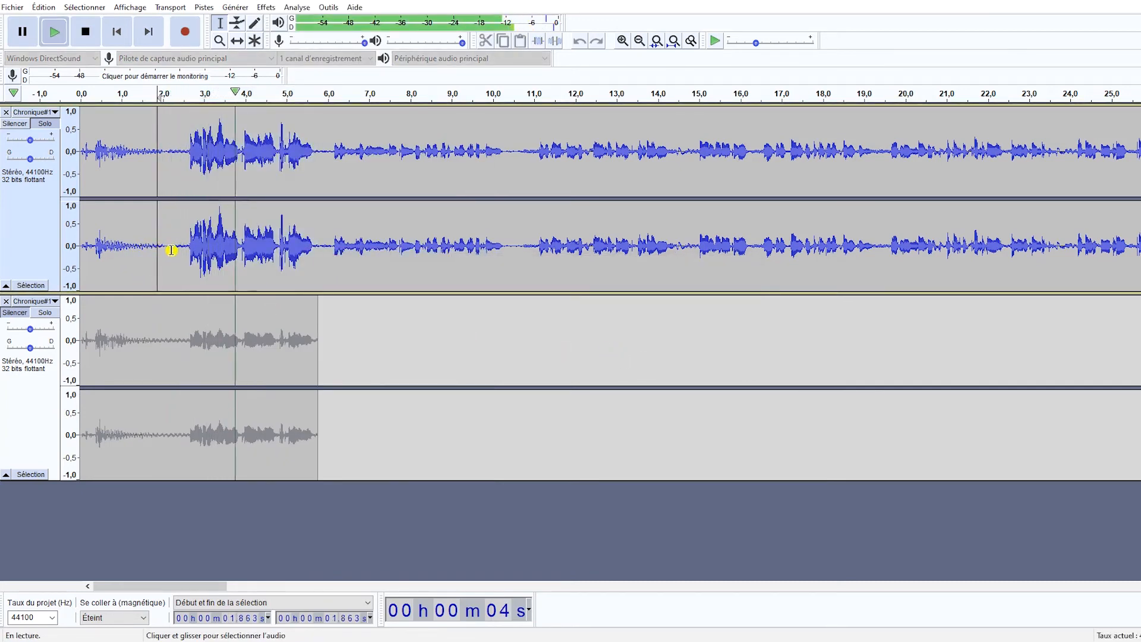
key(space)
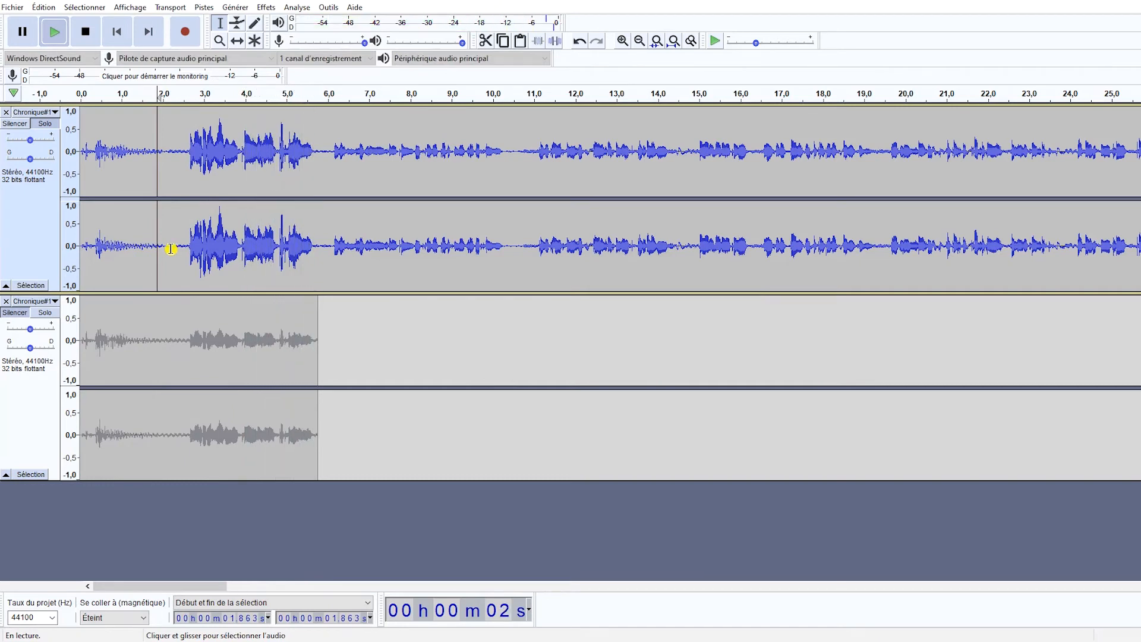
click(168, 246)
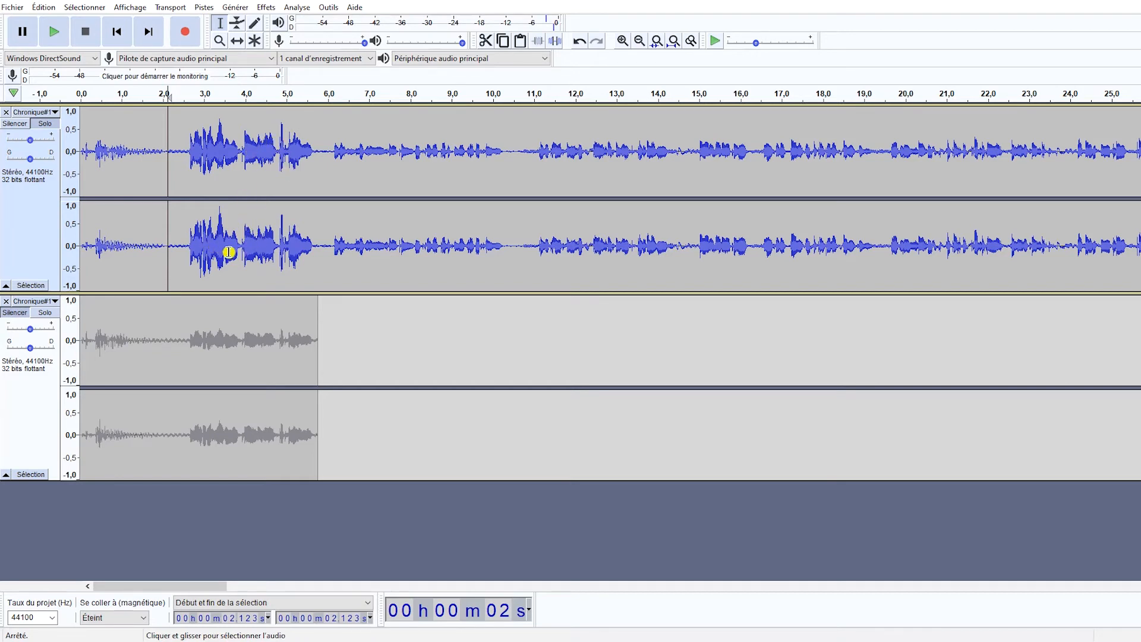
key(space)
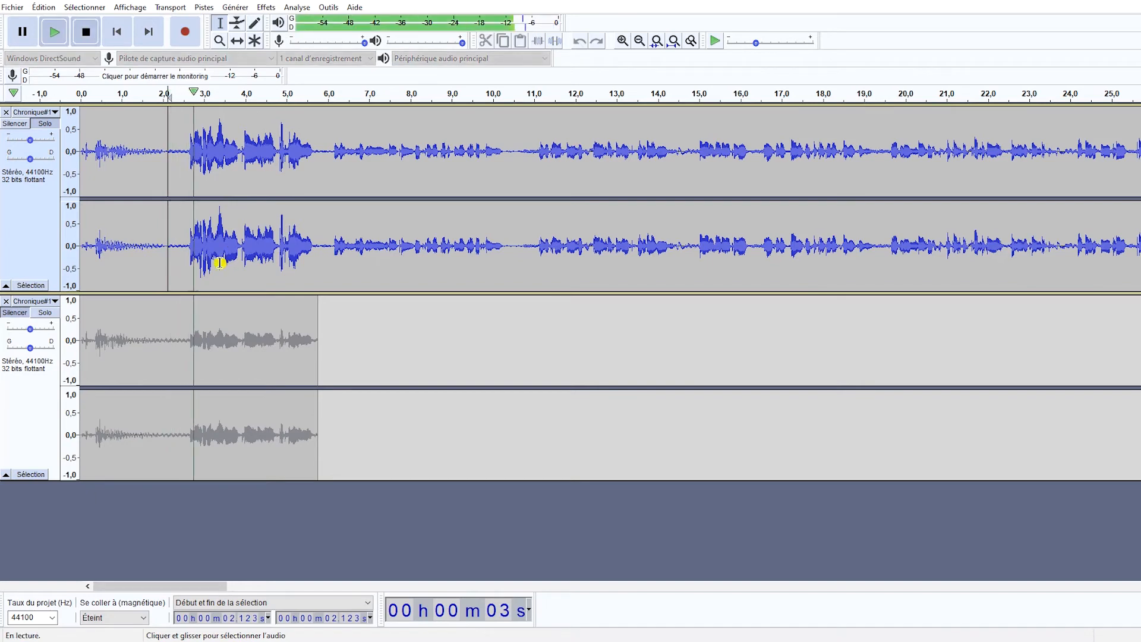
key(space)
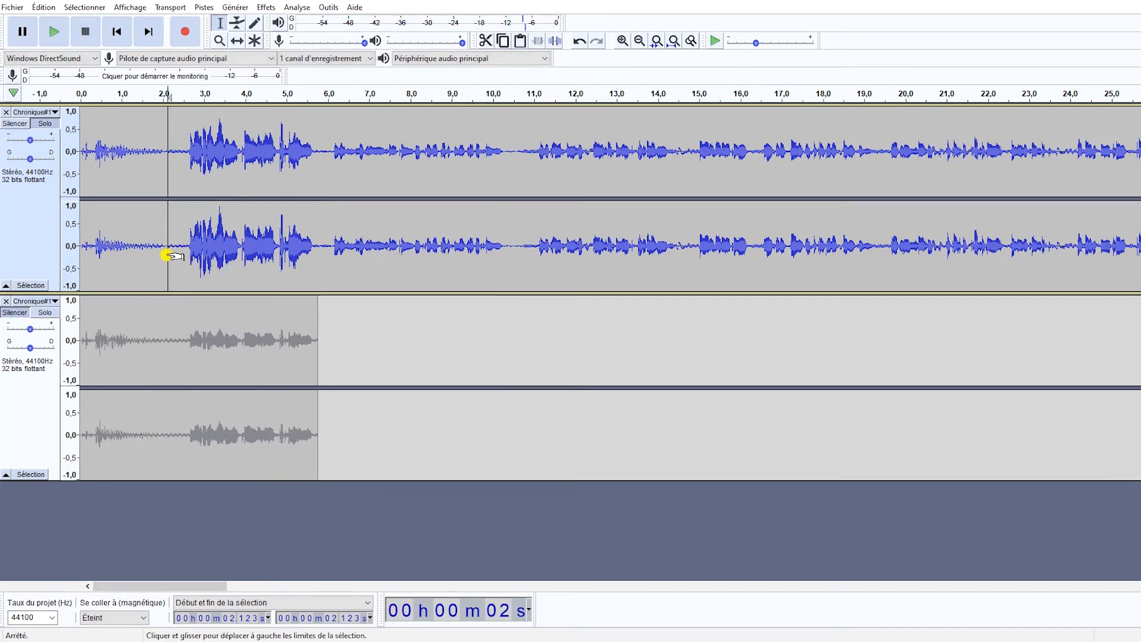
drag(166, 254, 187, 254)
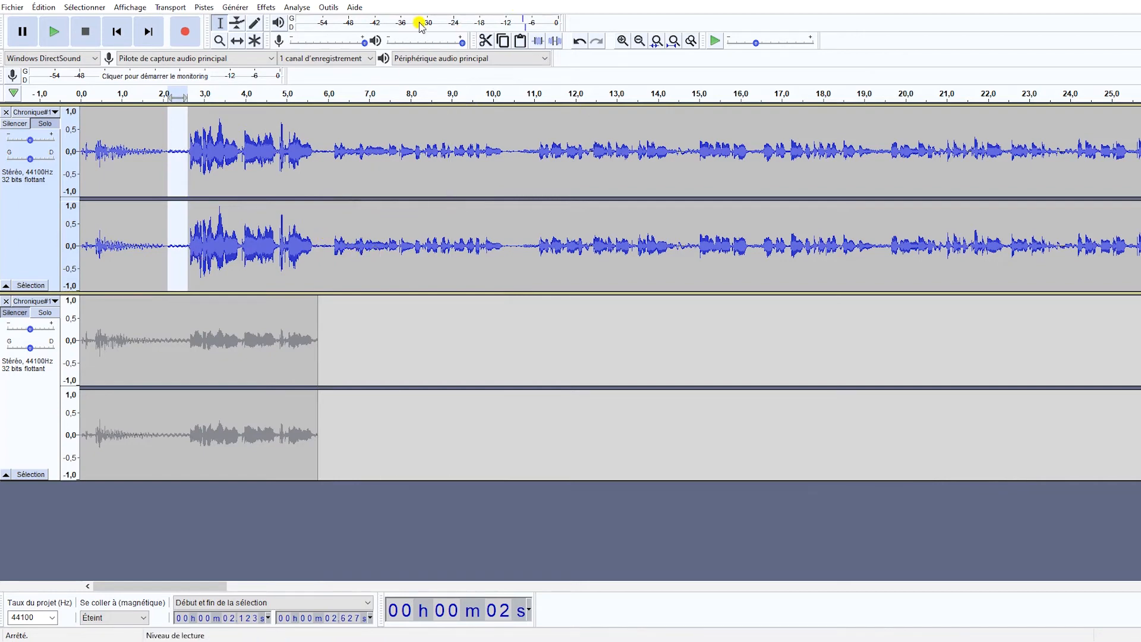
key(space)
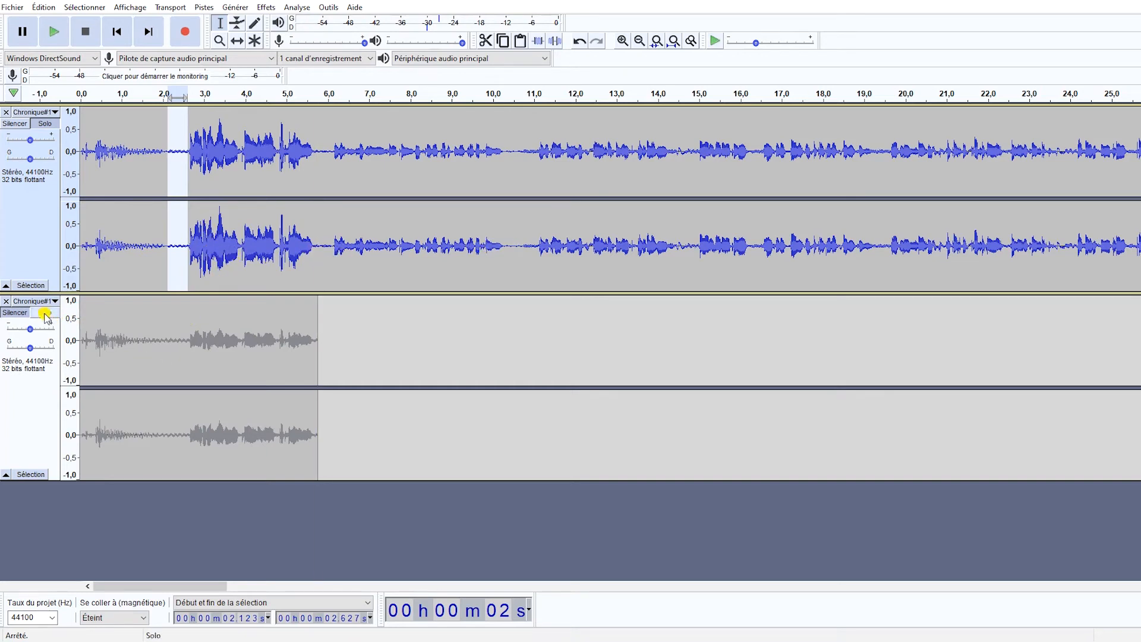
key(ctrl+z)
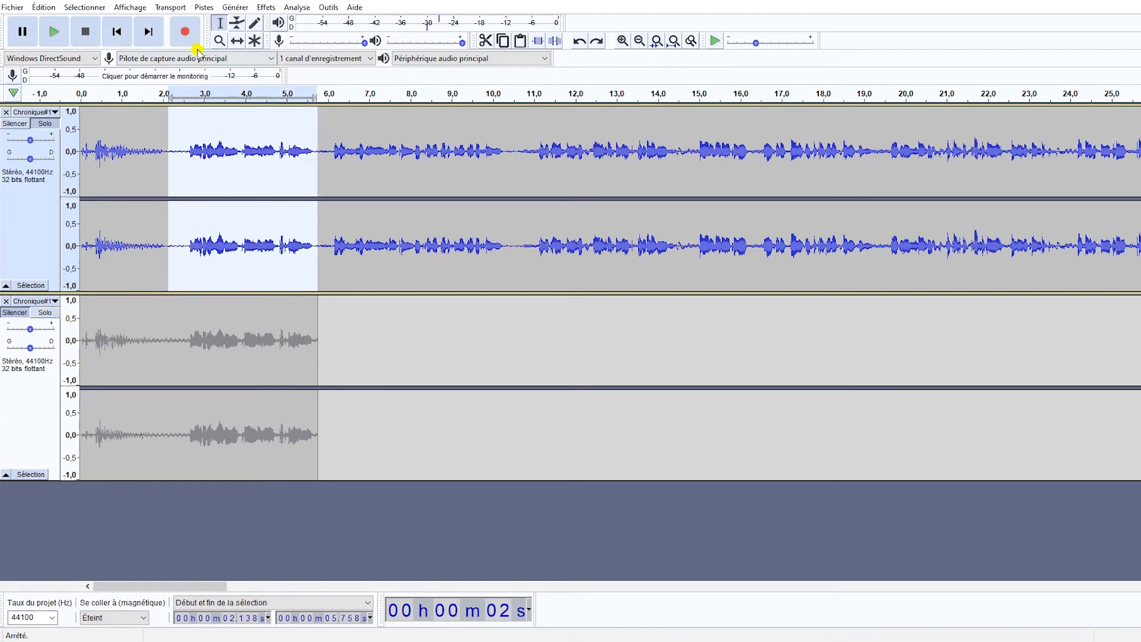
Shift the original track's clip to start at about 2.8 s and delete everything before its first phrase, up to about 5.4 s.
click(236, 40)
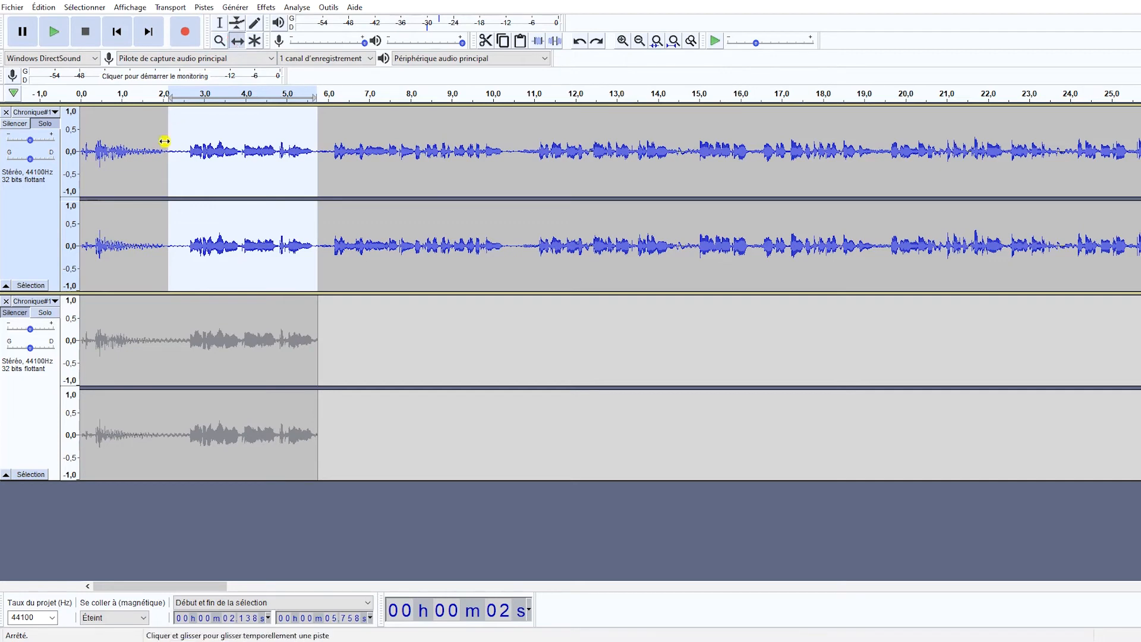
drag(161, 148, 277, 158)
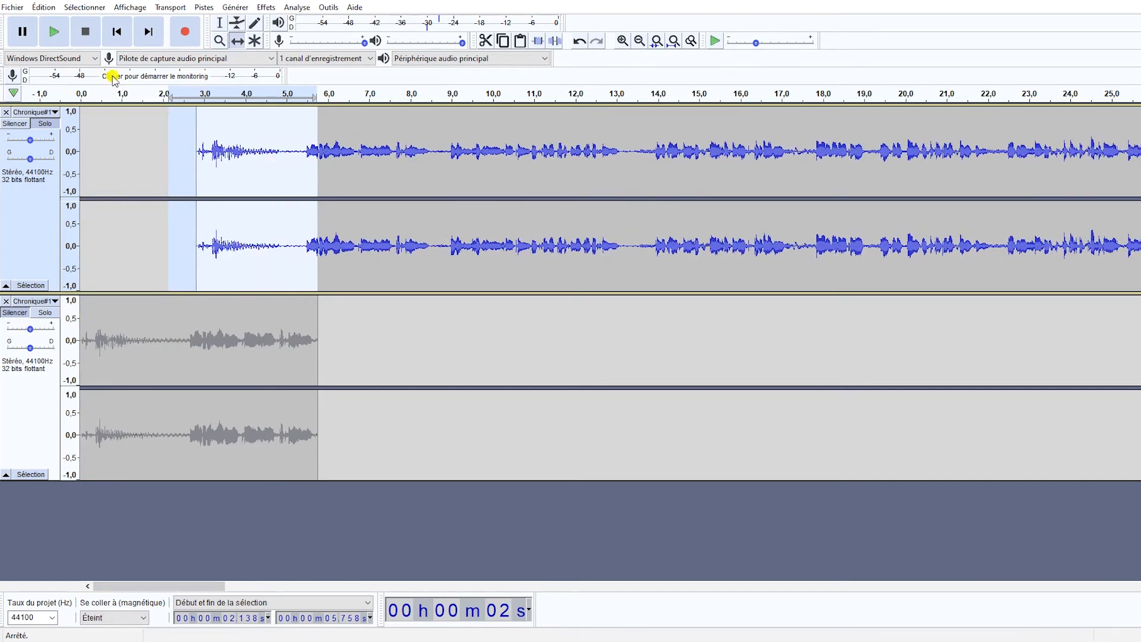
click(220, 22)
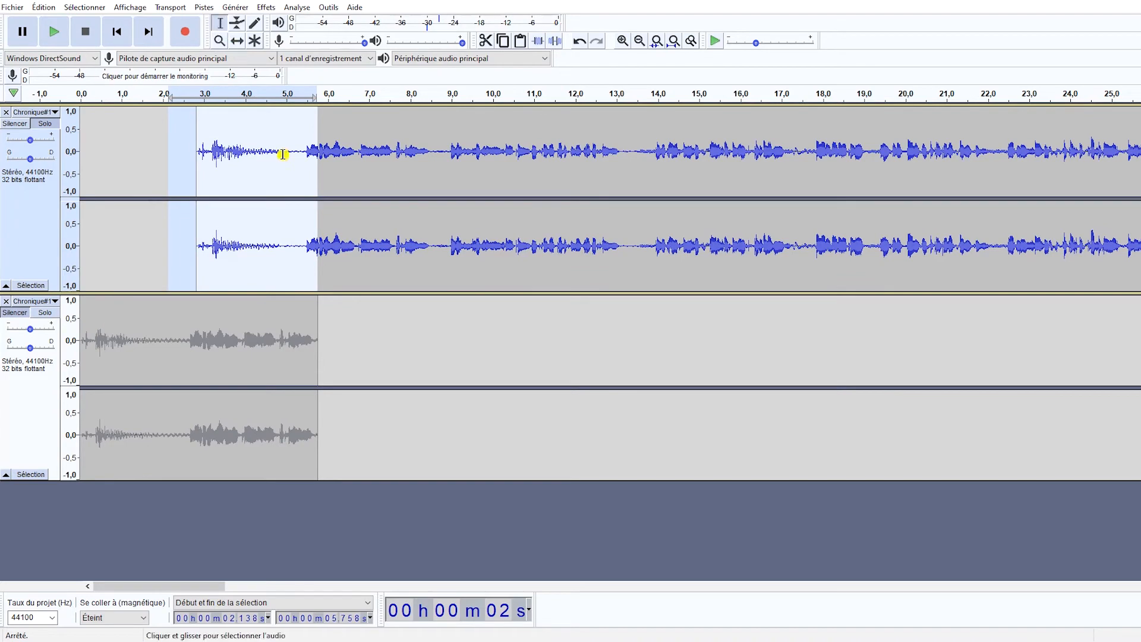
drag(303, 156, 130, 161)
key(Delete)
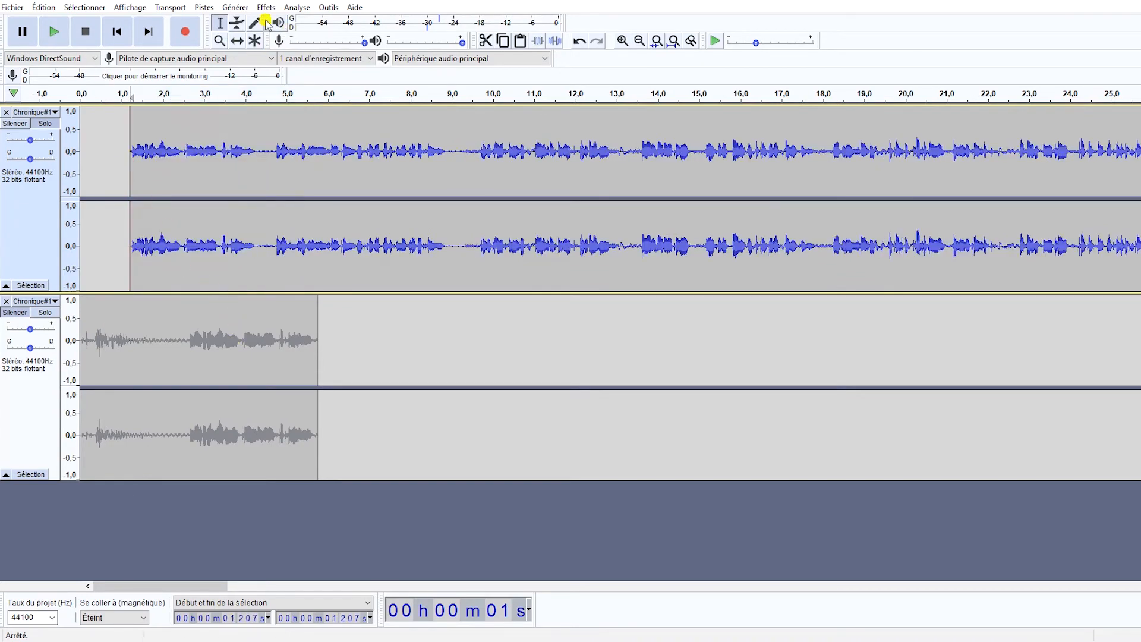
Move the trimmed denoised clip to start at about 5.5 s, near the duplicate clip's end, and unmute the duplicate track.
click(237, 40)
drag(317, 177, 424, 204)
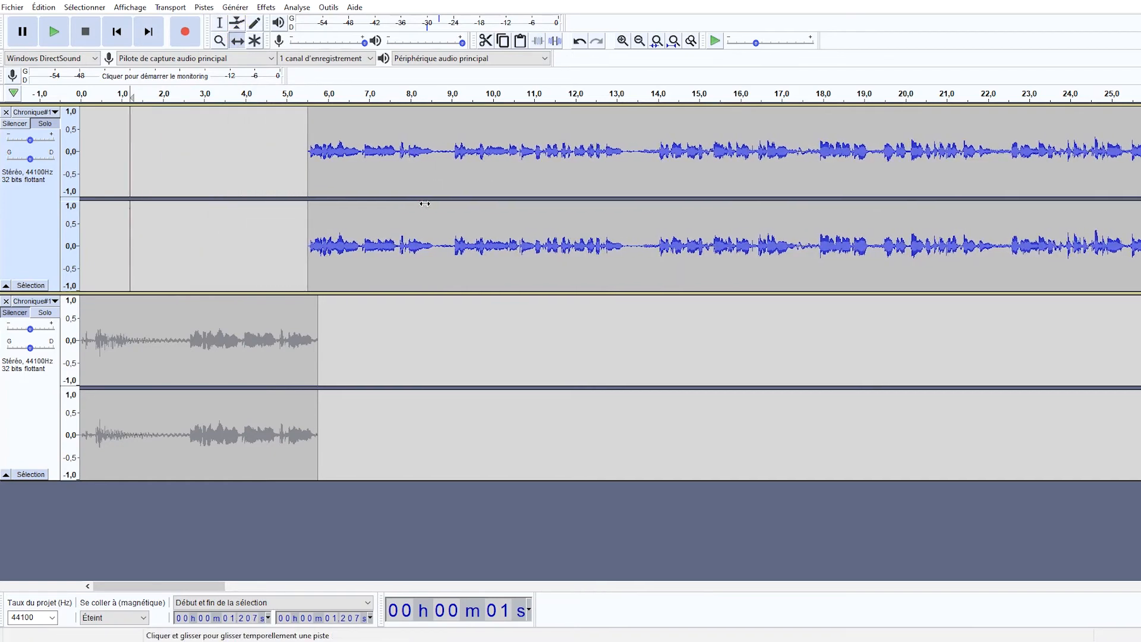
click(15, 311)
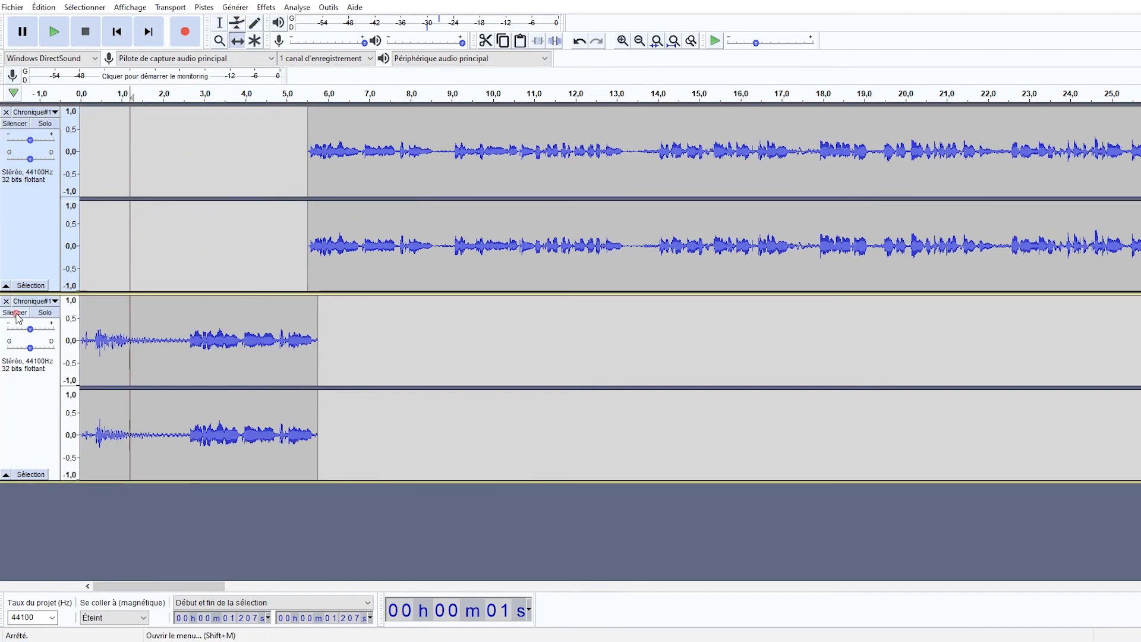
Play both tracks from about 3.1 s across the transition from the noisy clip to the denoised clip.
click(220, 23)
click(209, 178)
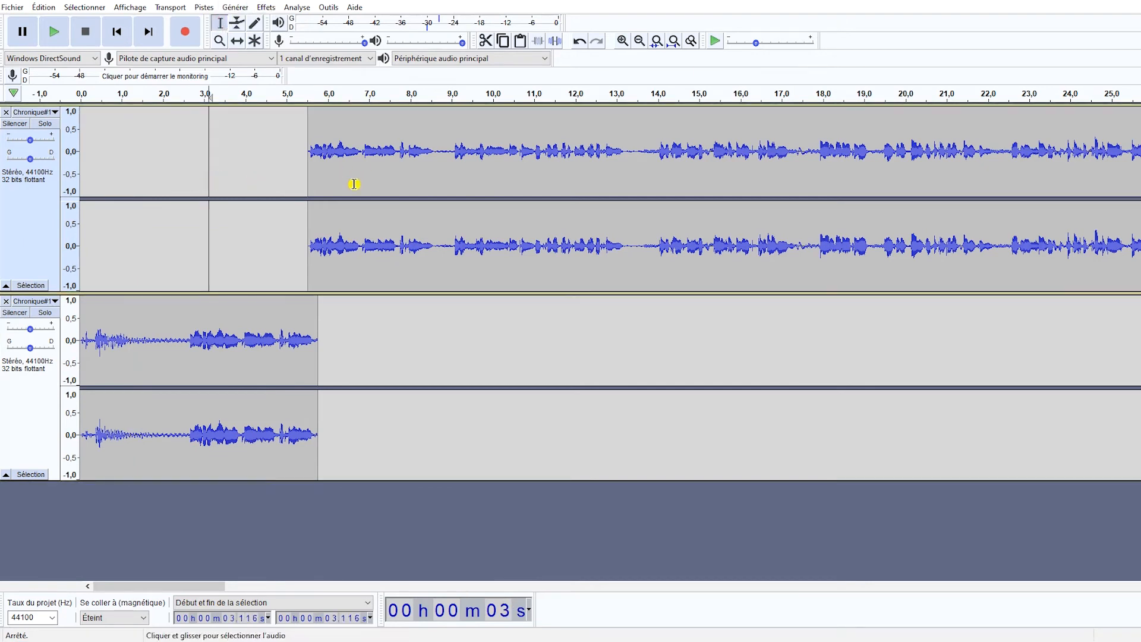
key(space)
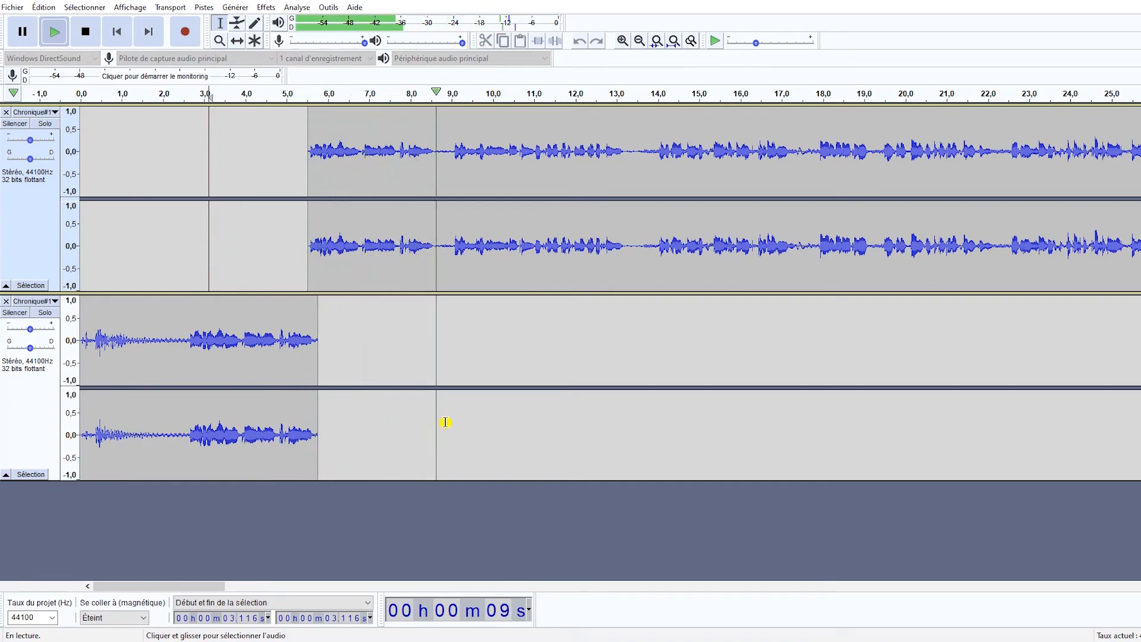
key(space)
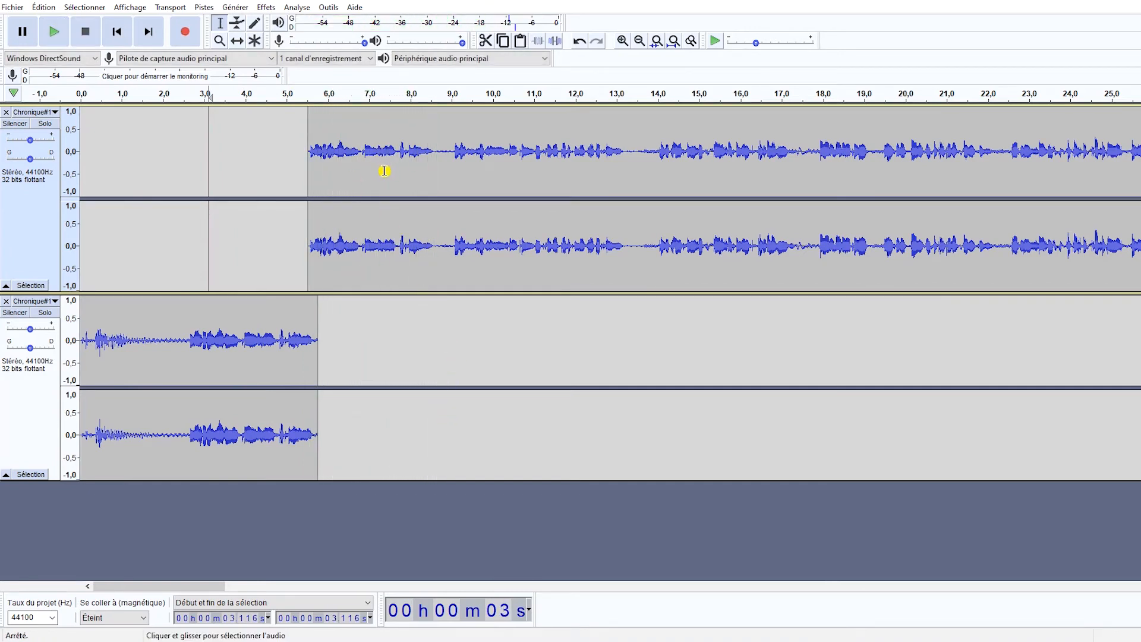
Undo the clip moves, the trimming and the noise reduction on the original track.
key(ctrl+z)
key(ctrl+z)
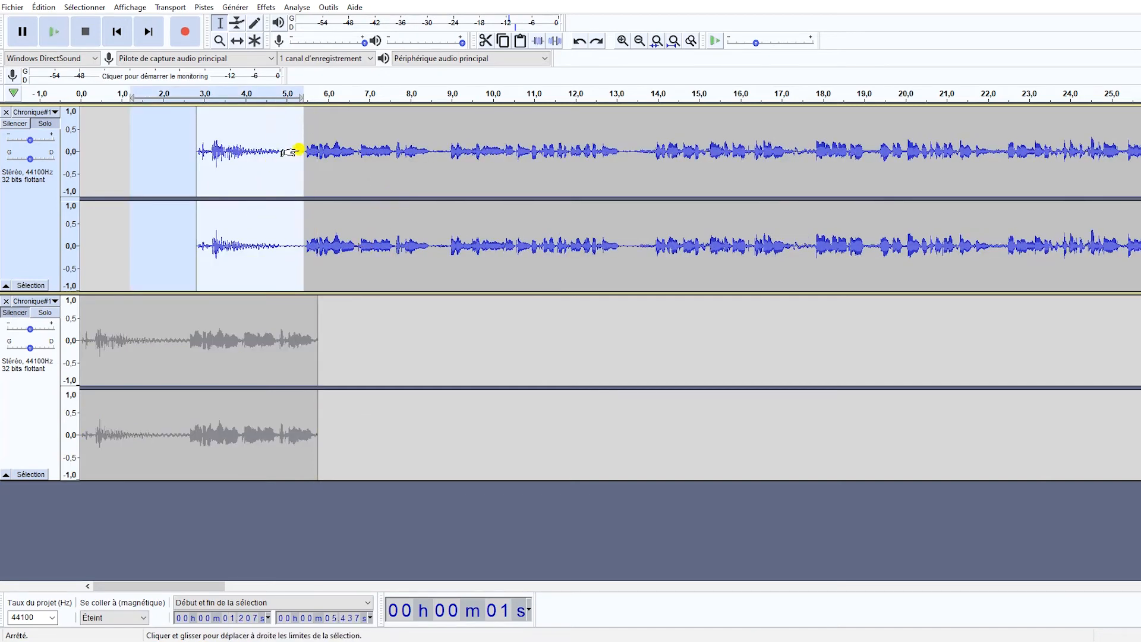
key(ctrl+z)
key(ctrl+z)
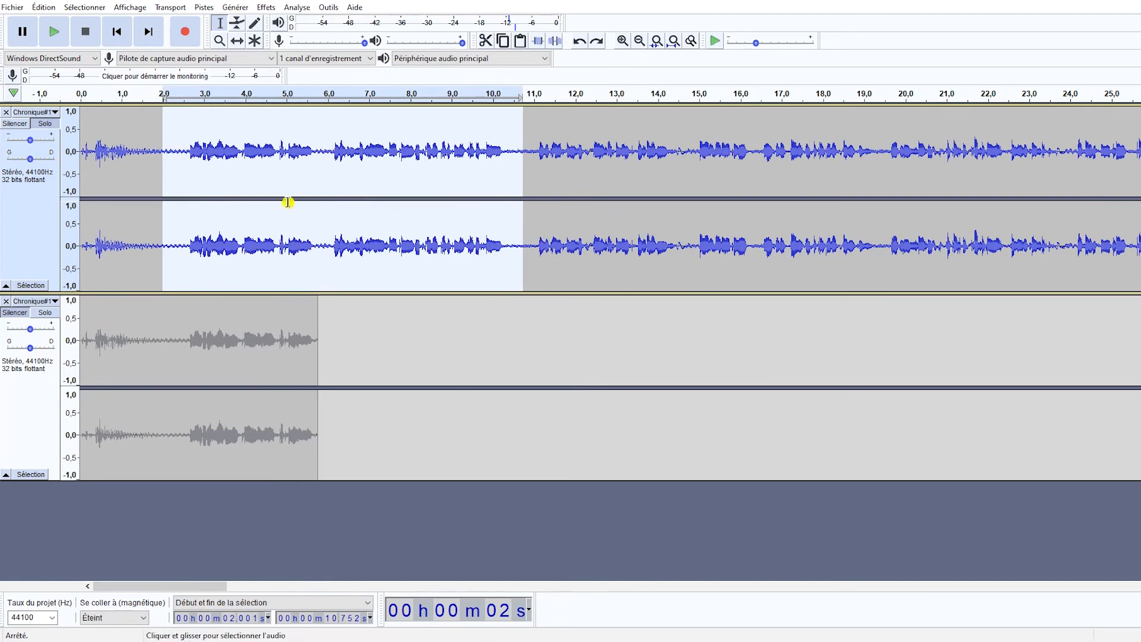
Analyse the noise level of the original track's pause from about 1.6 to 2.6 s with the noise gate's analysis function.
click(341, 172)
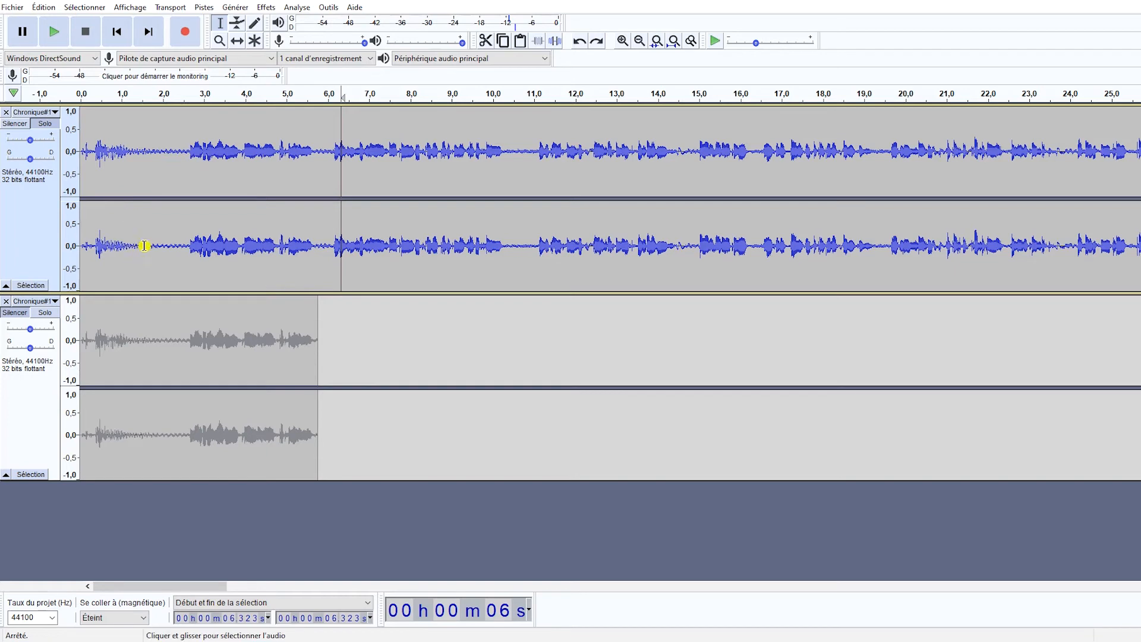
drag(144, 247, 189, 250)
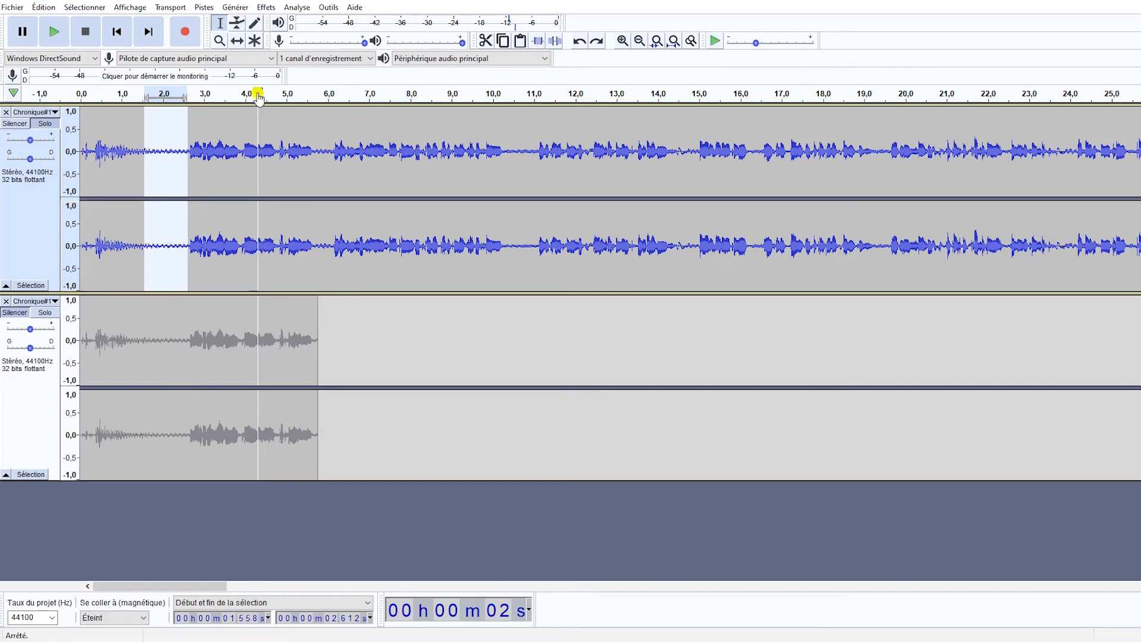
click(266, 8)
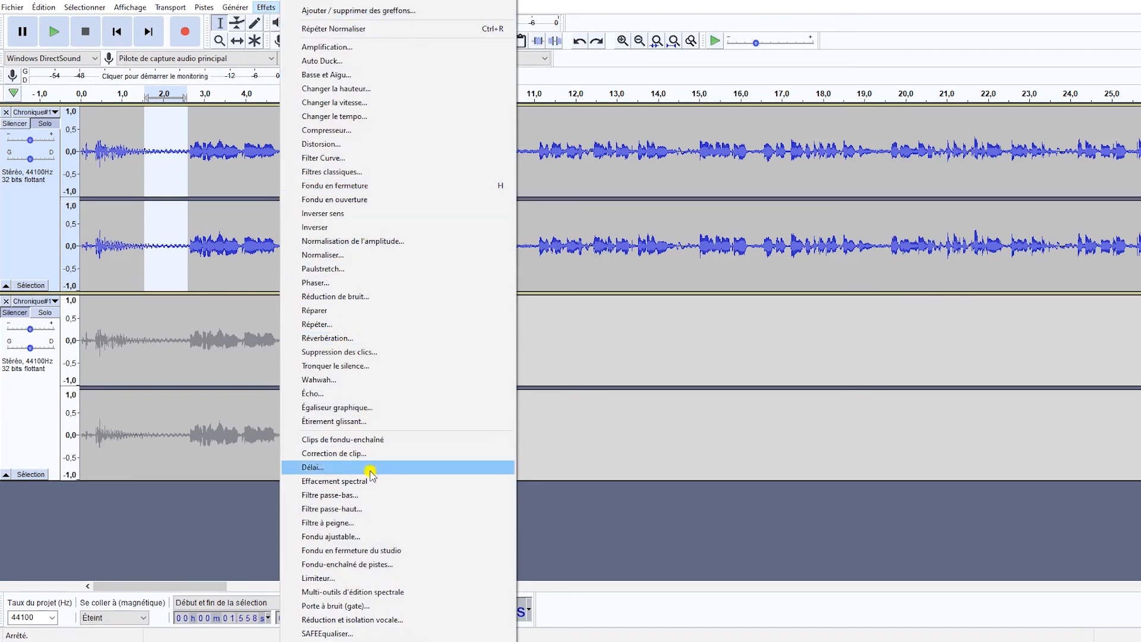
click(357, 612)
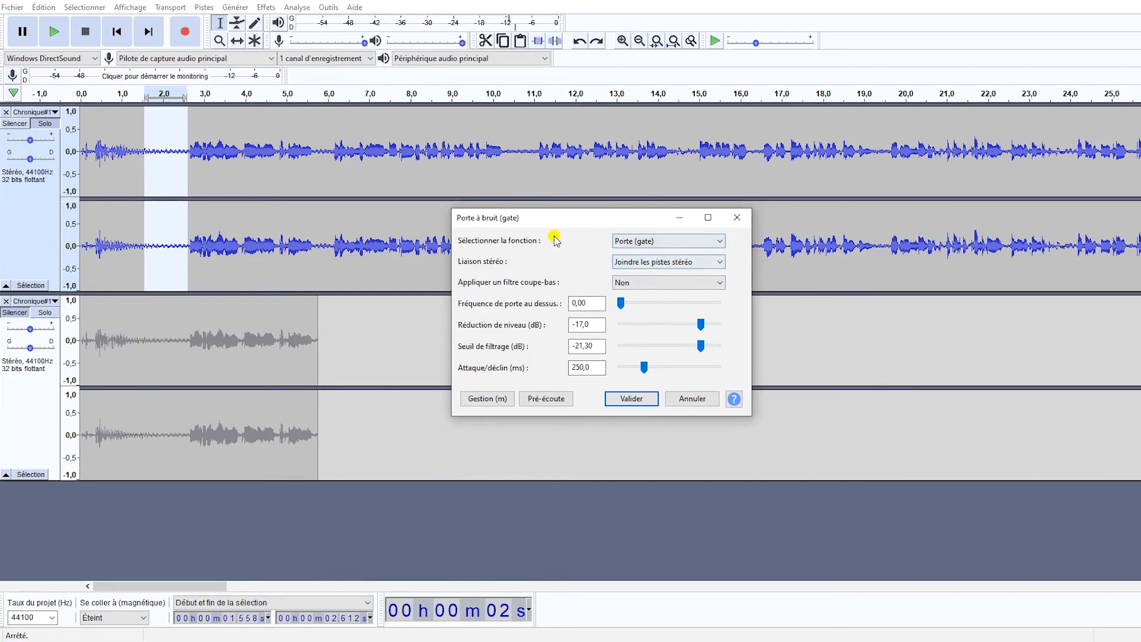
click(655, 243)
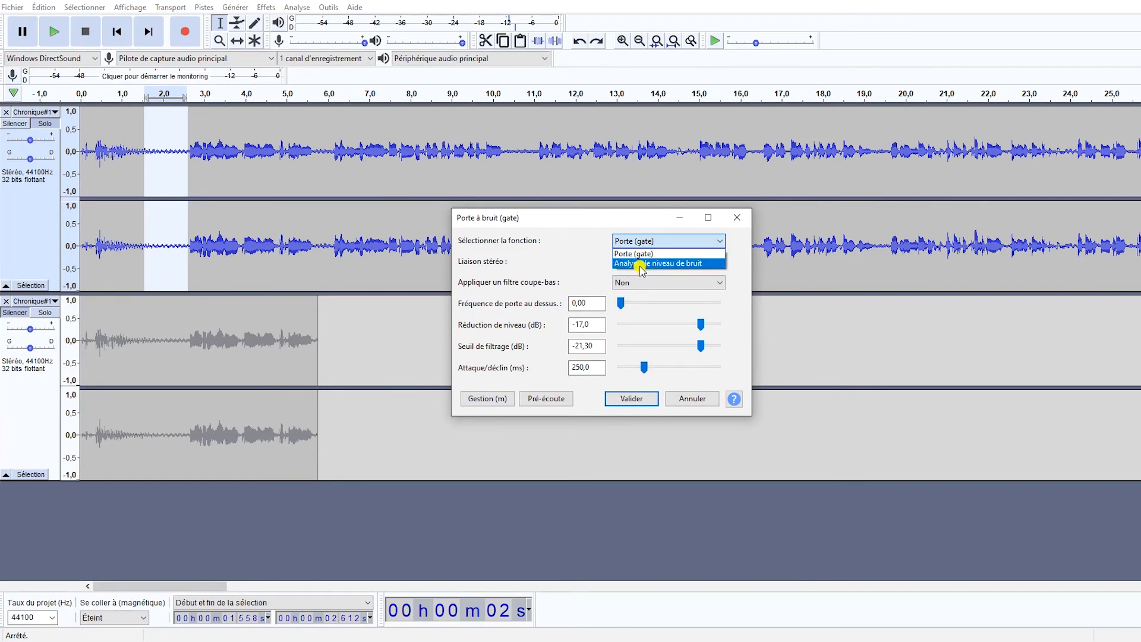
click(684, 263)
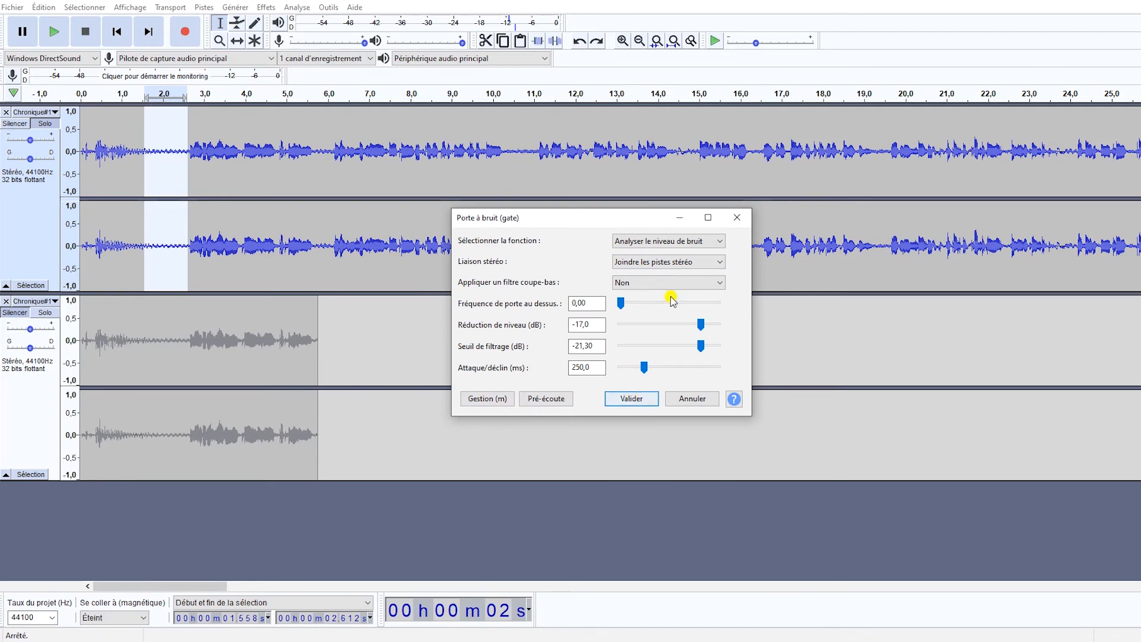
click(628, 399)
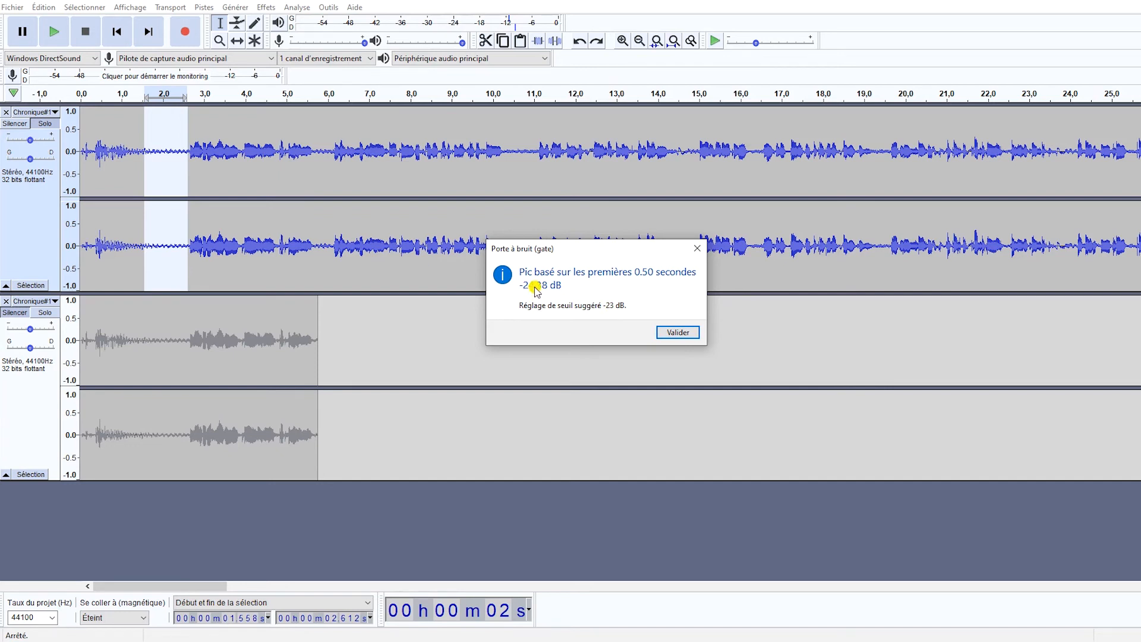
click(674, 334)
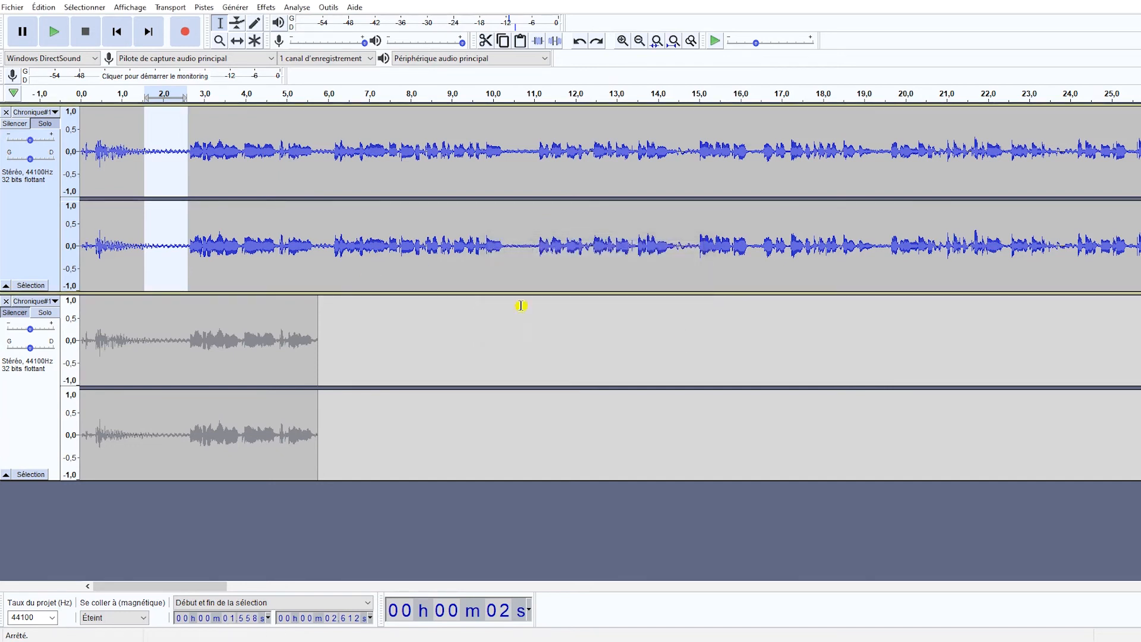
Apply the noise gate to the selected pause in gate mode, with a -23.6 dB threshold and -17 dB level reduction, after previewing it.
click(265, 7)
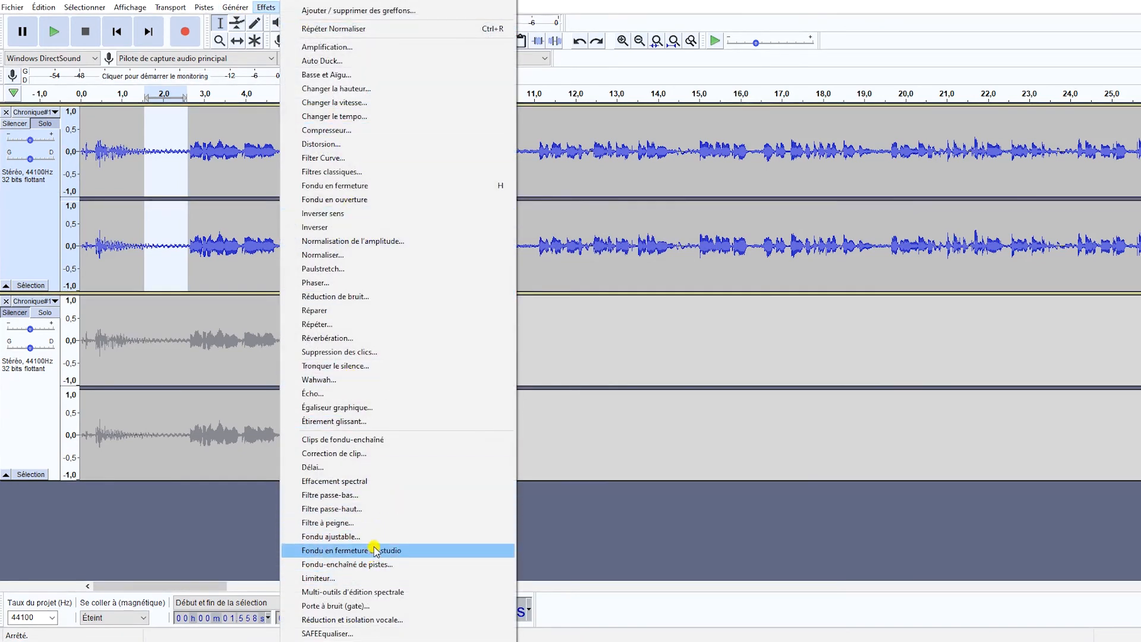
click(371, 607)
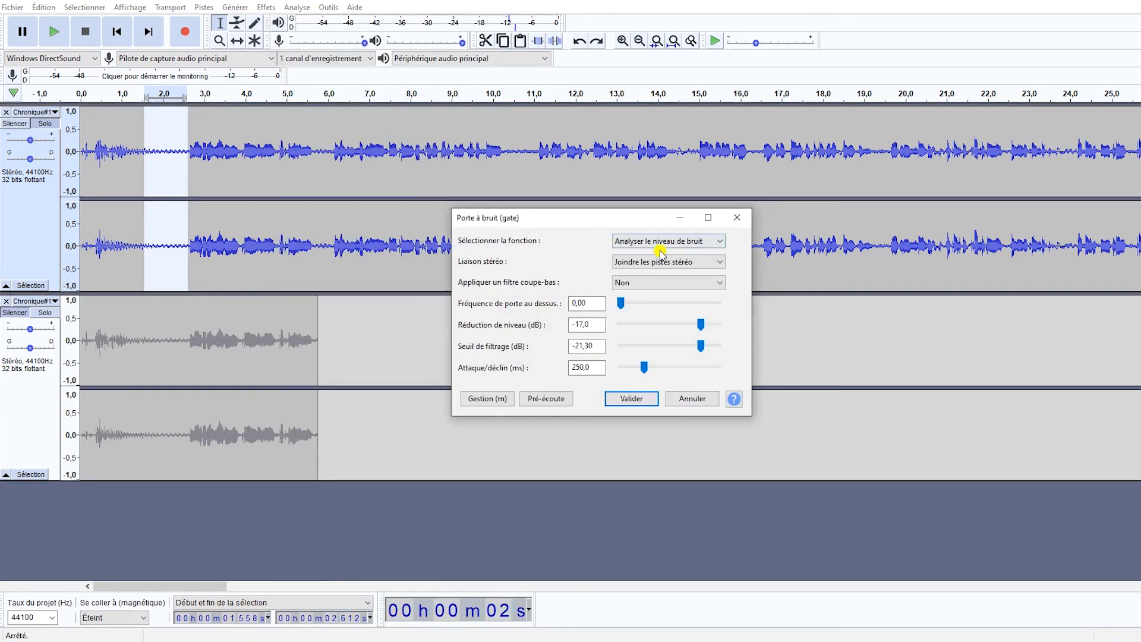
click(659, 241)
click(646, 254)
click(495, 401)
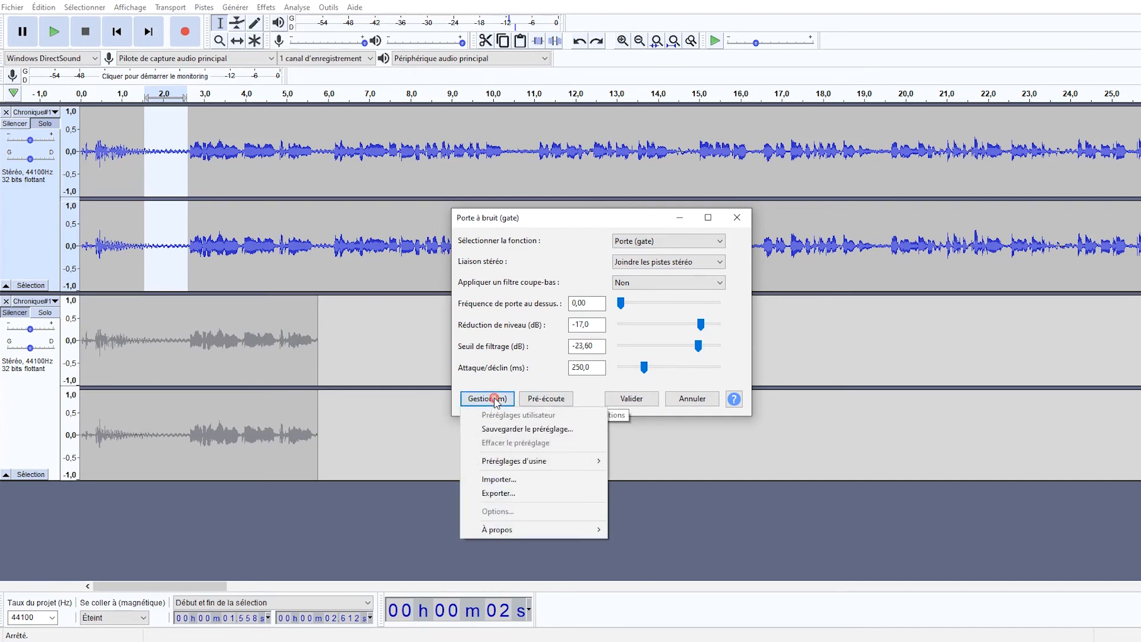
click(545, 398)
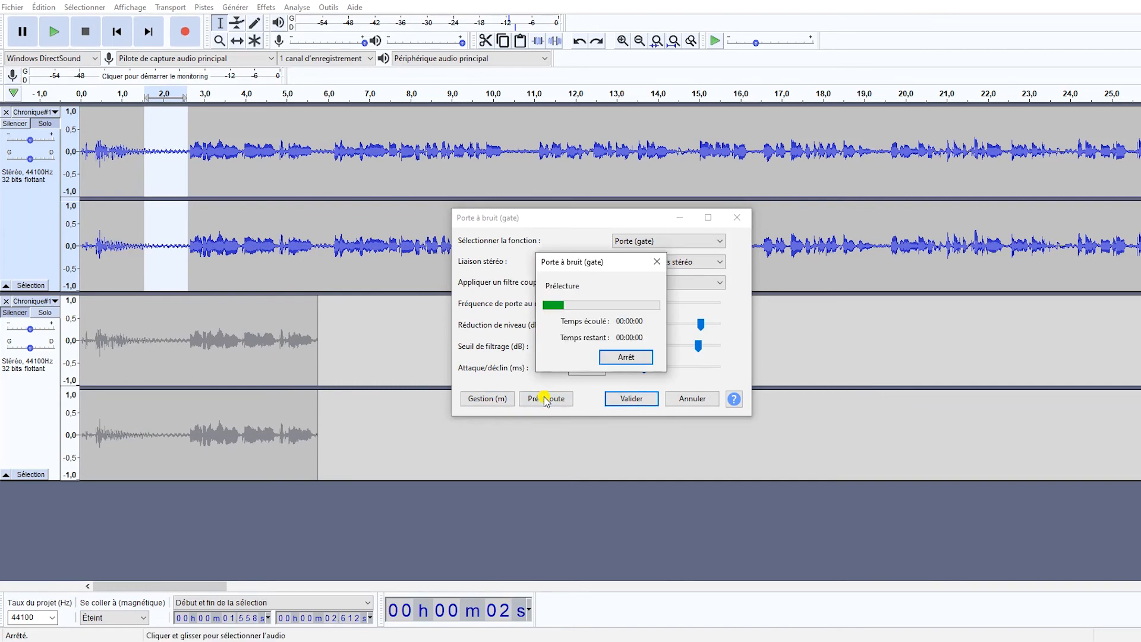
click(638, 402)
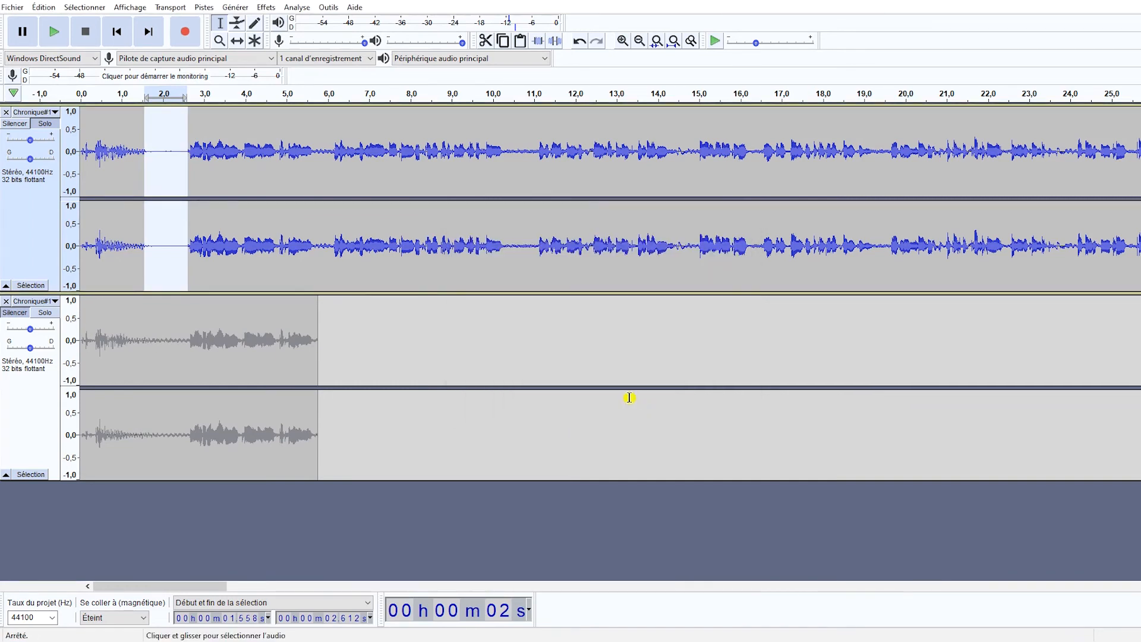
Play the original track from about 0.2 s through the gated pause.
click(90, 224)
key(space)
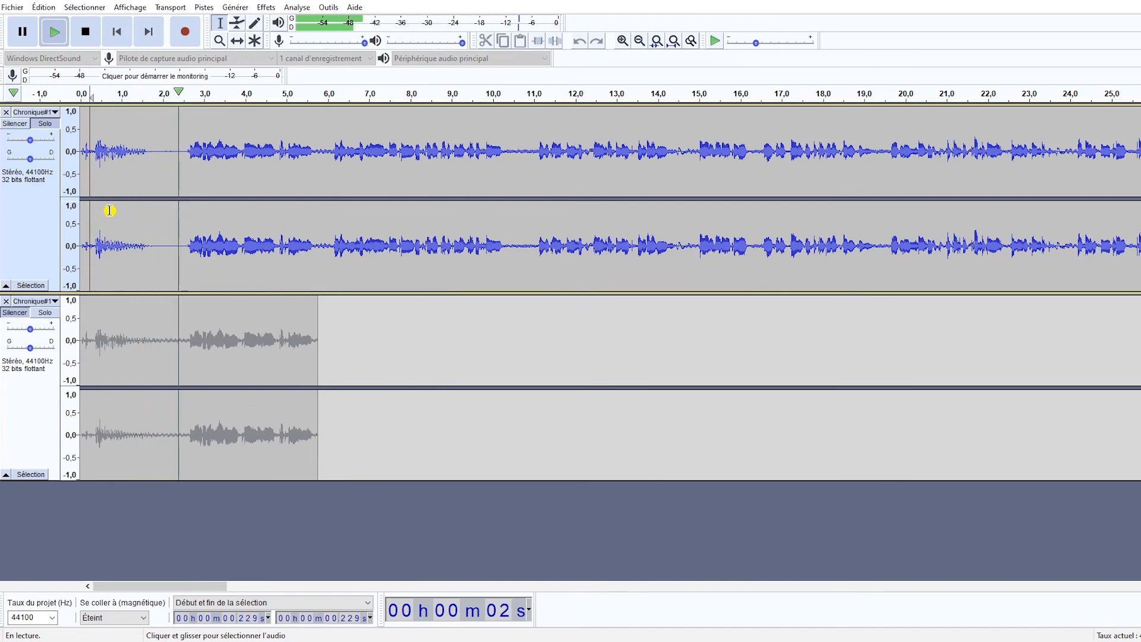
key(space)
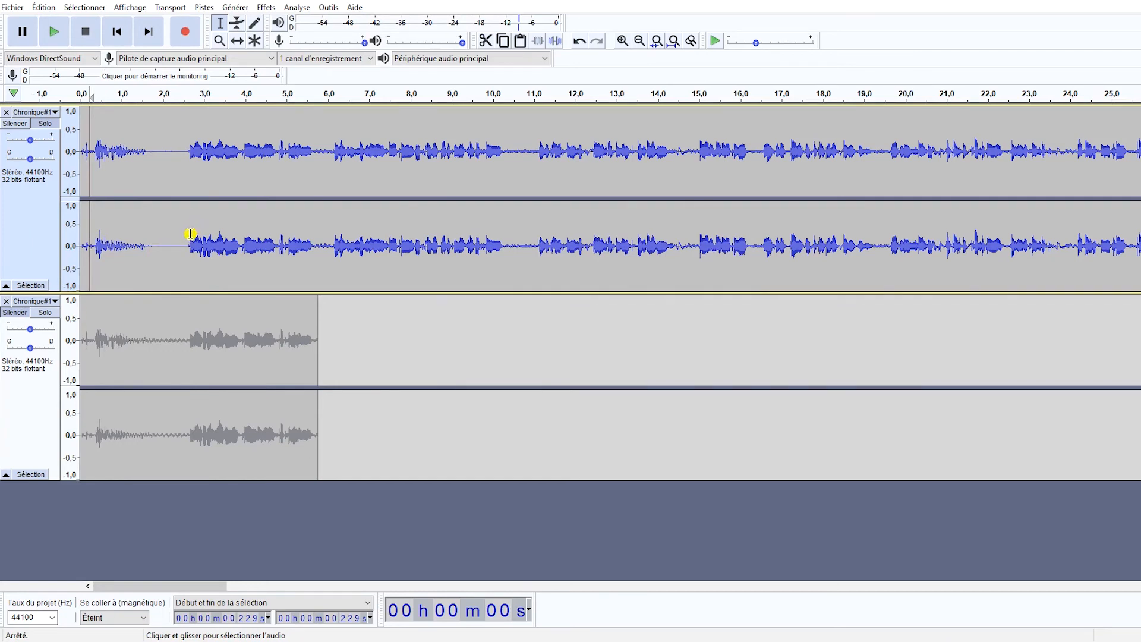
Apply the noise gate with the same settings to the speech from about 2.6 to 4.4 s.
drag(188, 233, 259, 204)
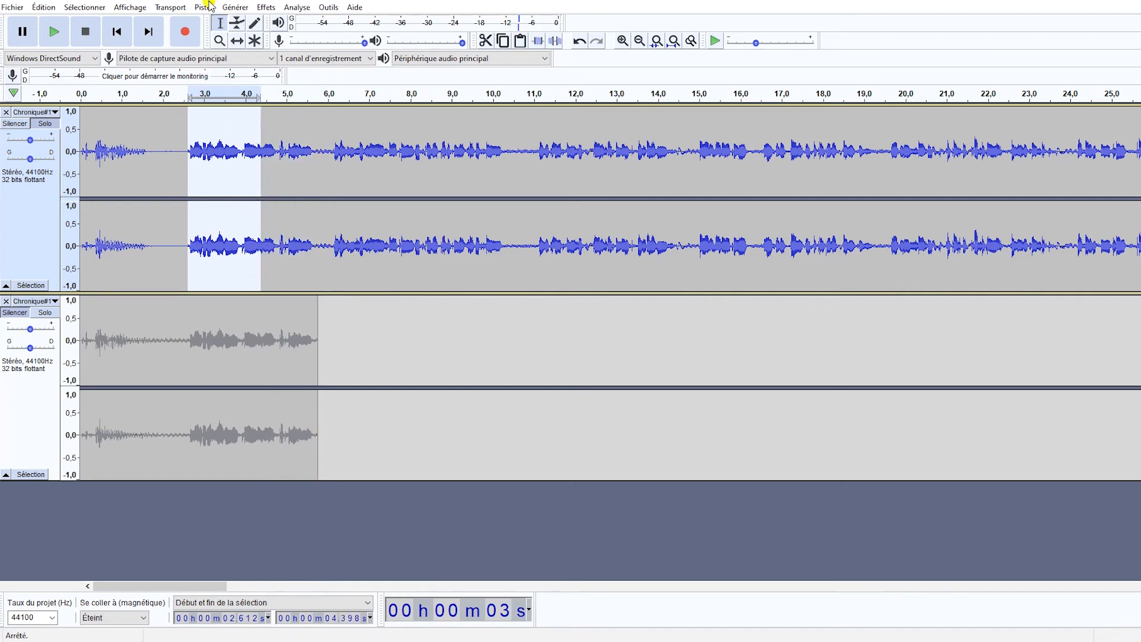
click(234, 7)
mouse_move(264, 7)
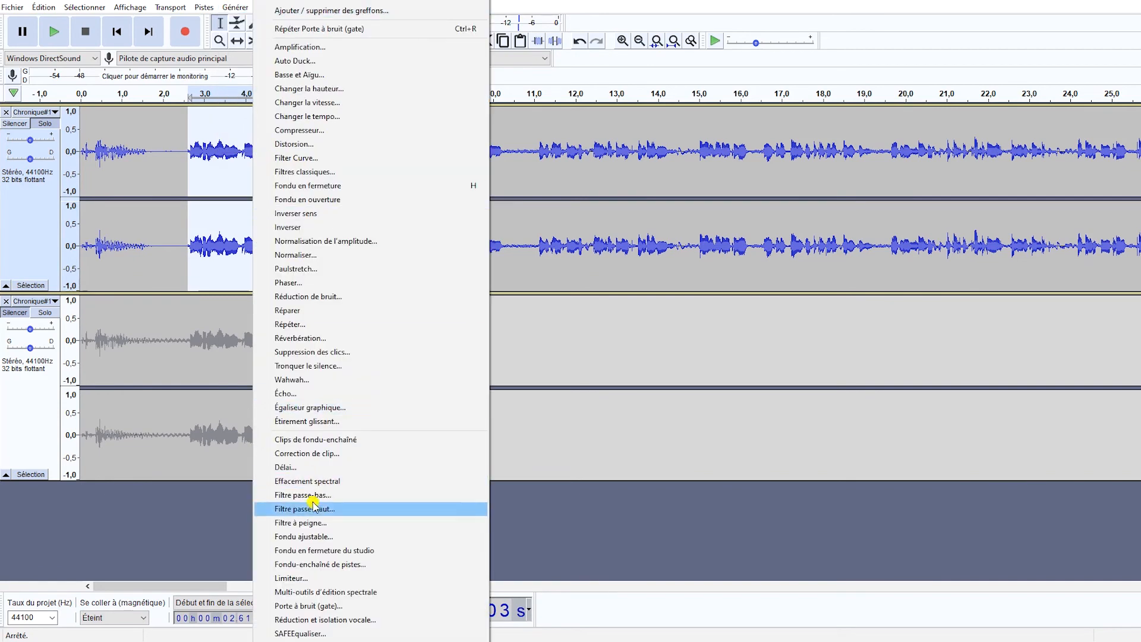
click(338, 606)
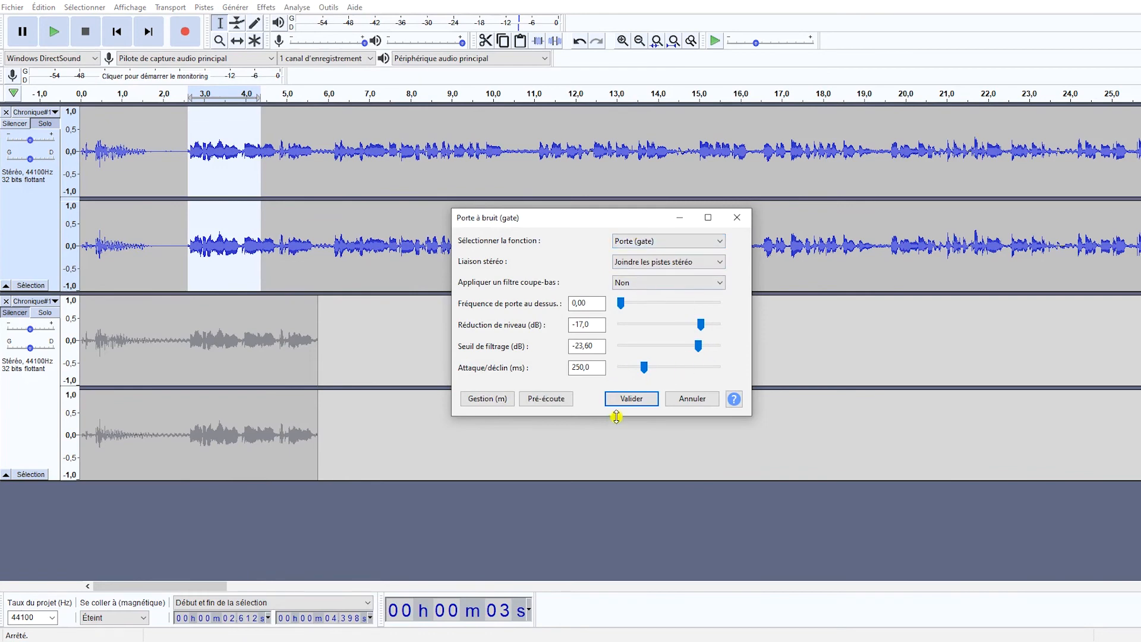
click(631, 399)
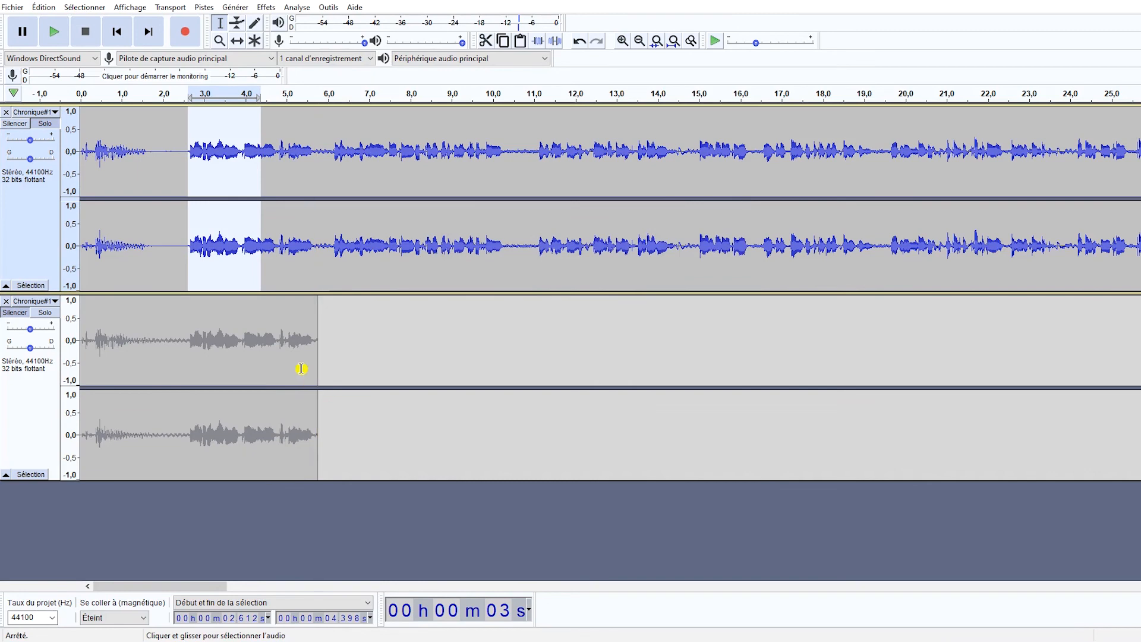
Undo the noise gate on both the speech passage and the pause.
key(ctrl+z)
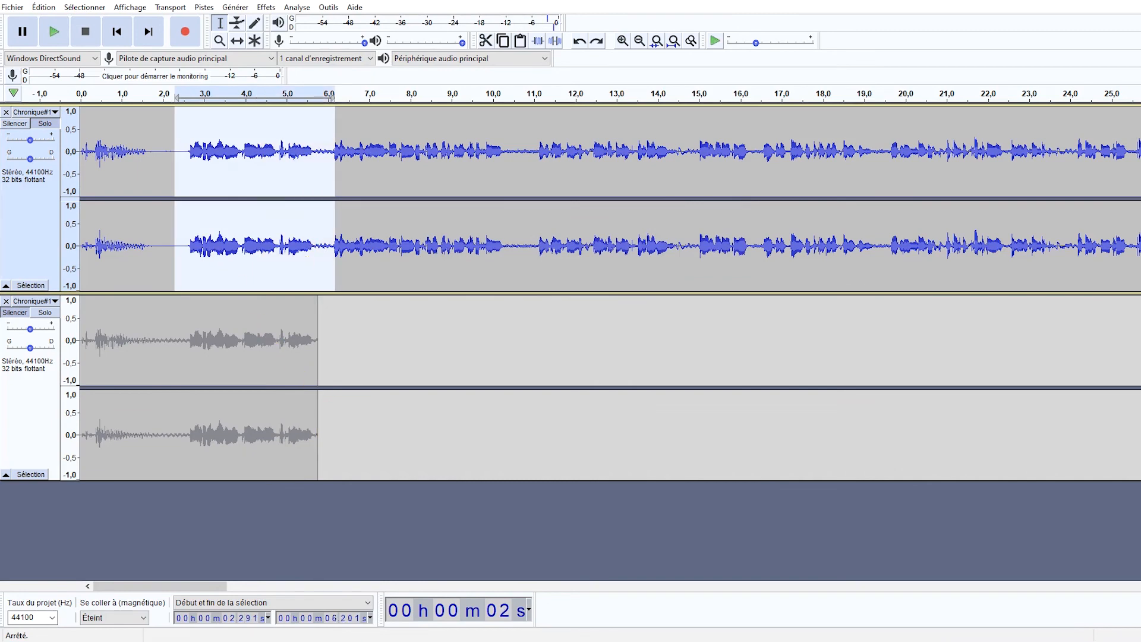
click(44, 7)
click(51, 24)
click(44, 7)
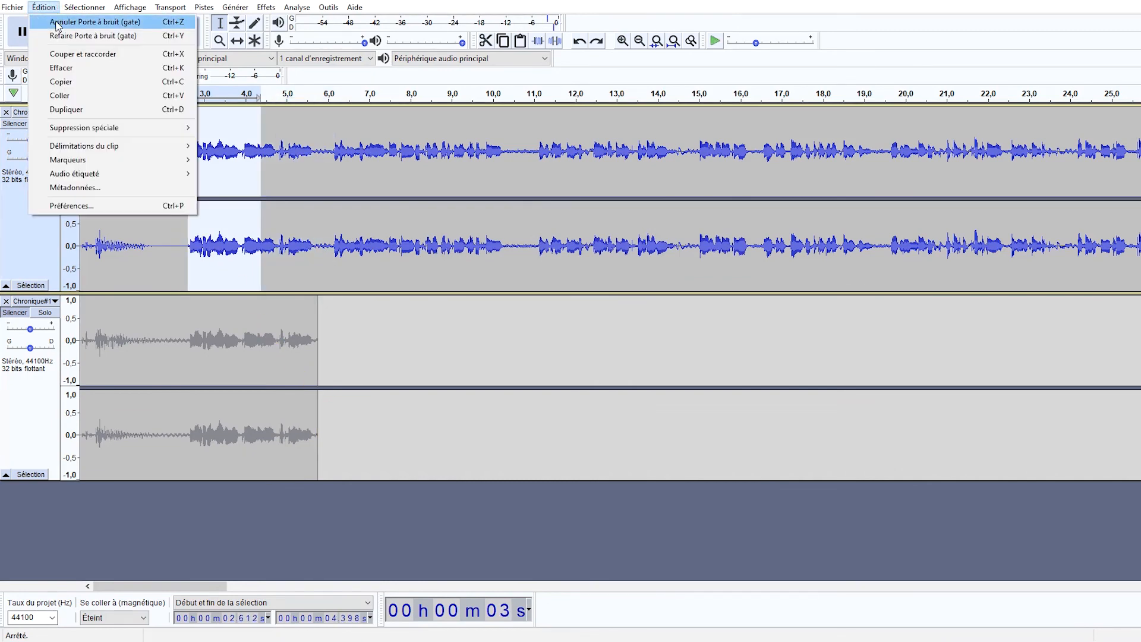
click(59, 22)
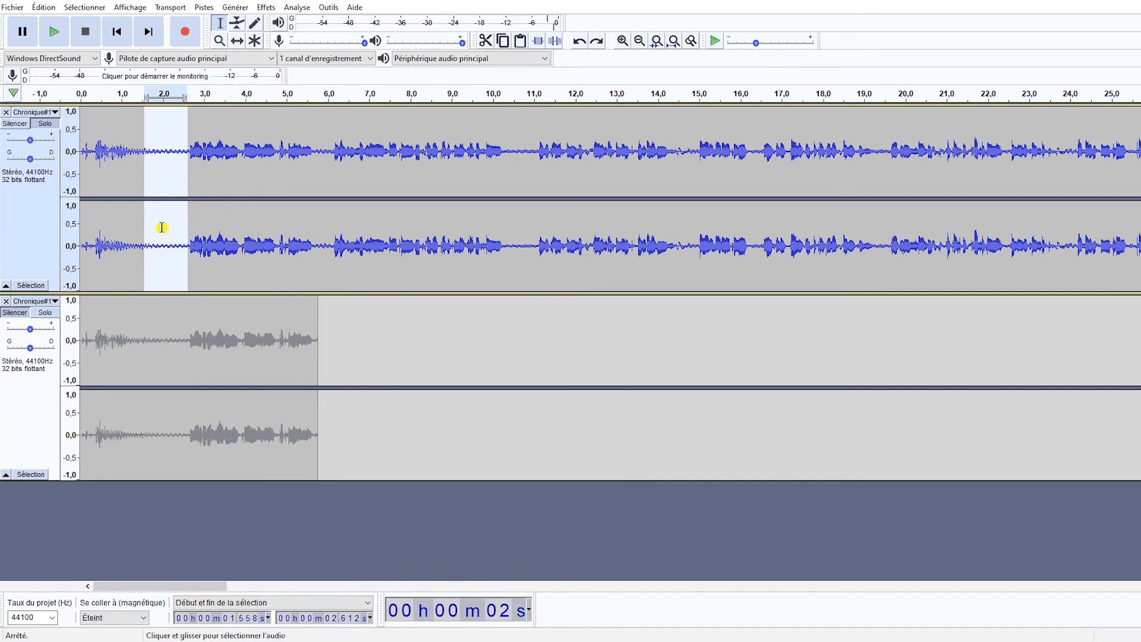
Select the entire original track for the noise gate, set the gate threshold to -23 dB and preview the effect.
click(125, 253)
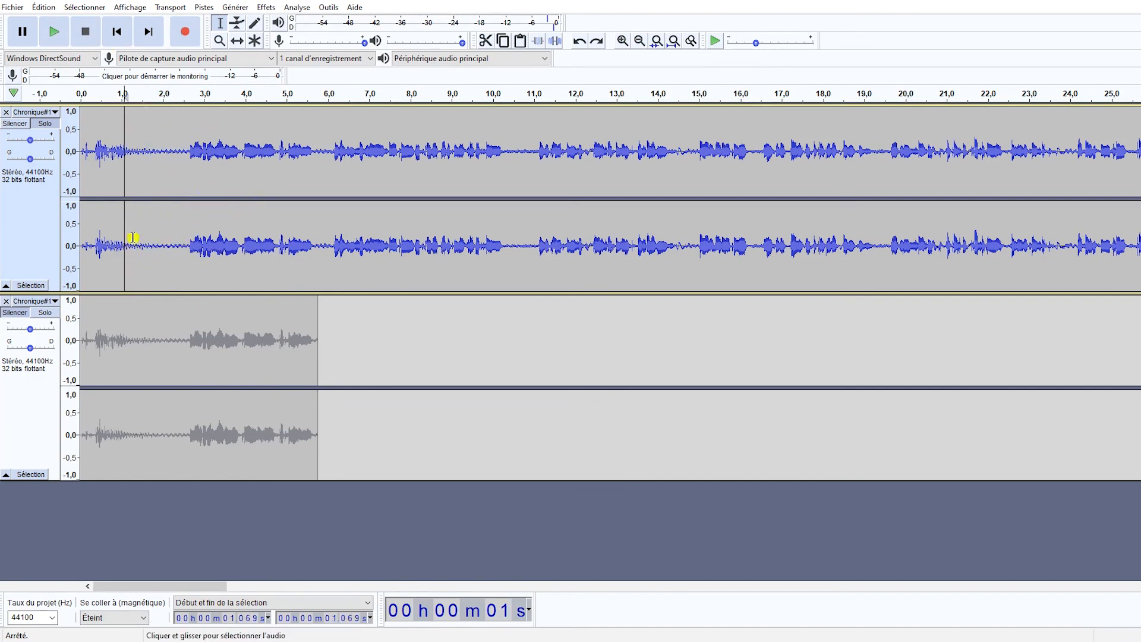
click(266, 217)
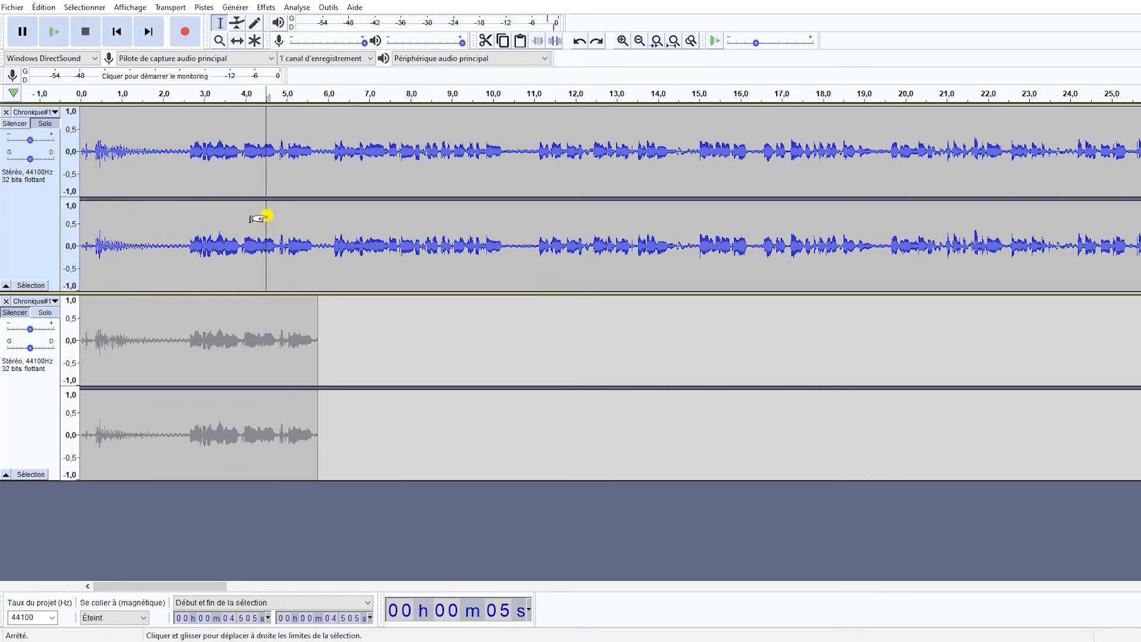
key(ctrl+a)
click(265, 218)
click(265, 7)
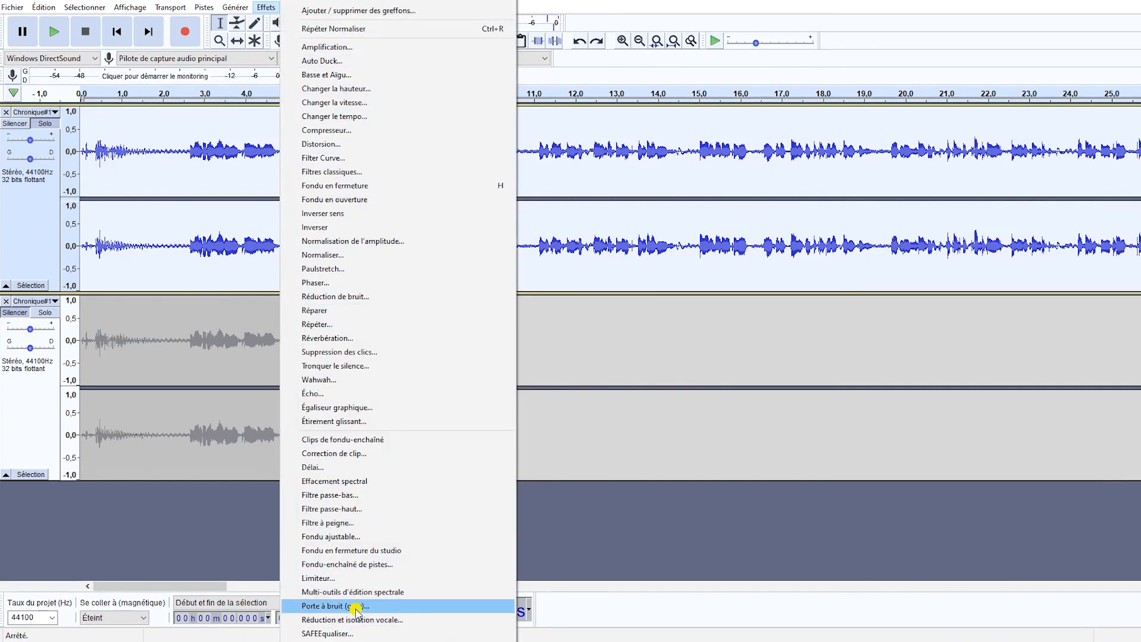
click(355, 609)
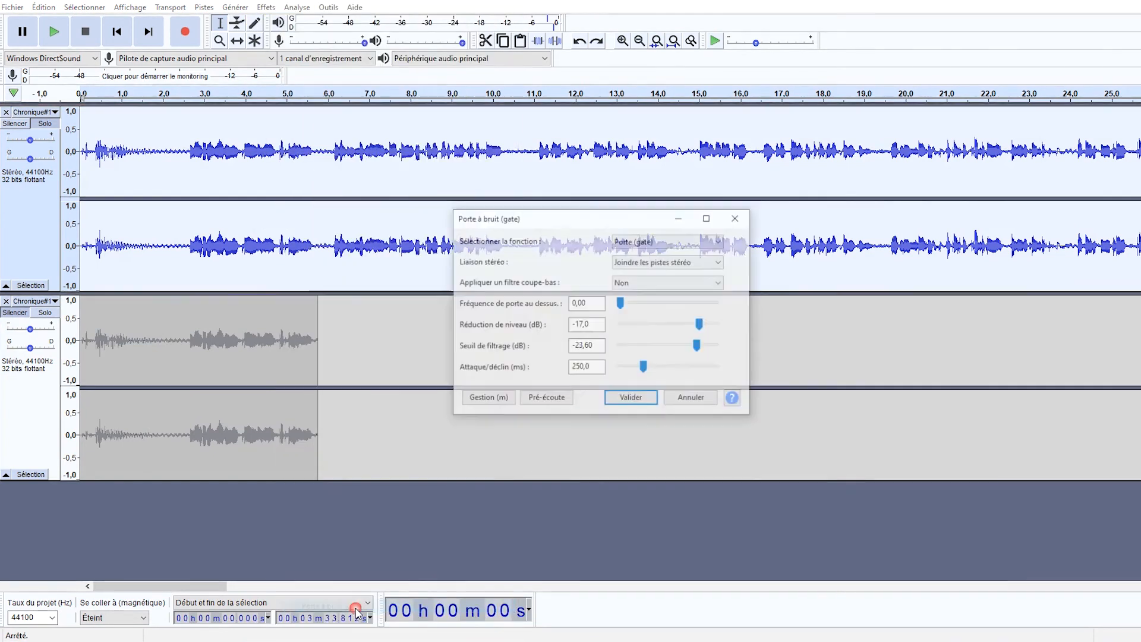
click(536, 398)
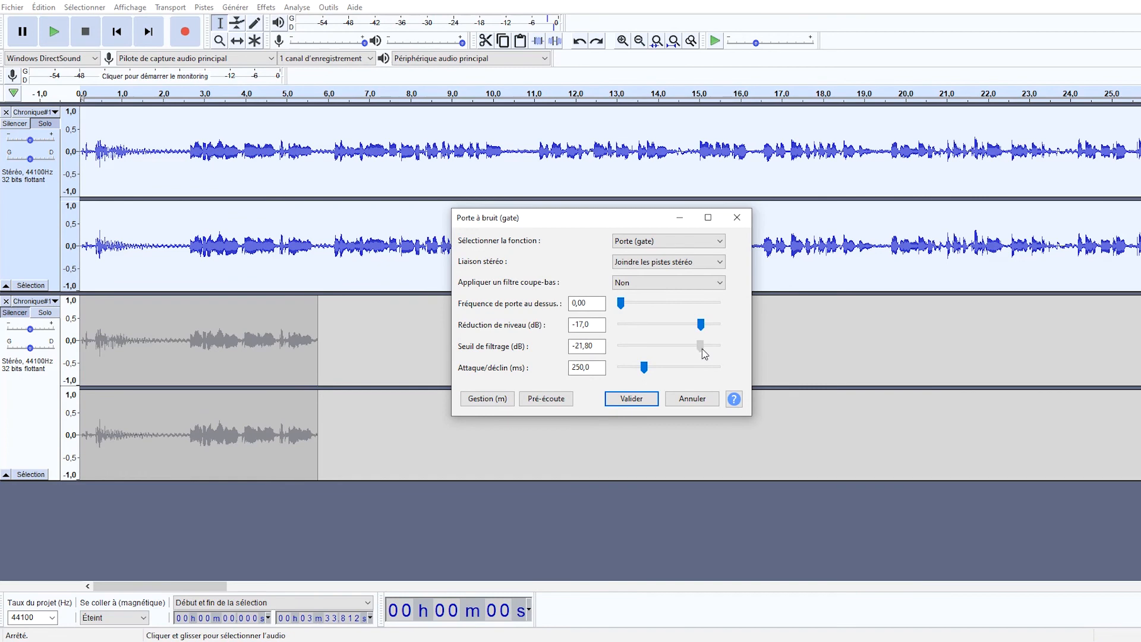
click(577, 349)
click(544, 398)
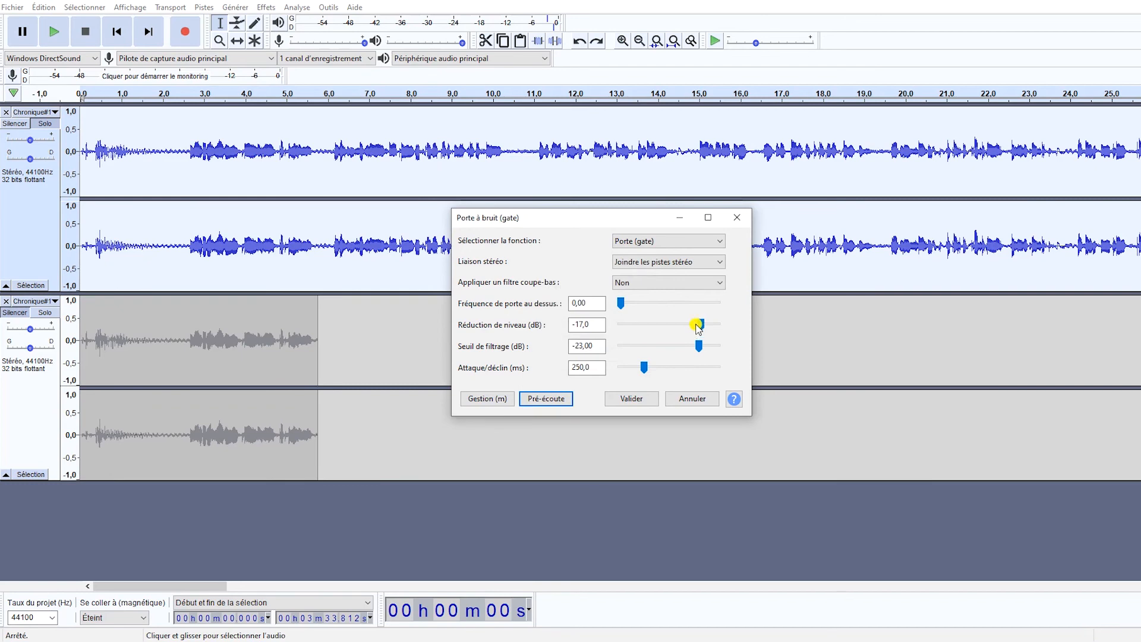
Set the gate's level reduction to -23 dB, previewing the adjustments, and apply the gate to the entire original track.
click(699, 324)
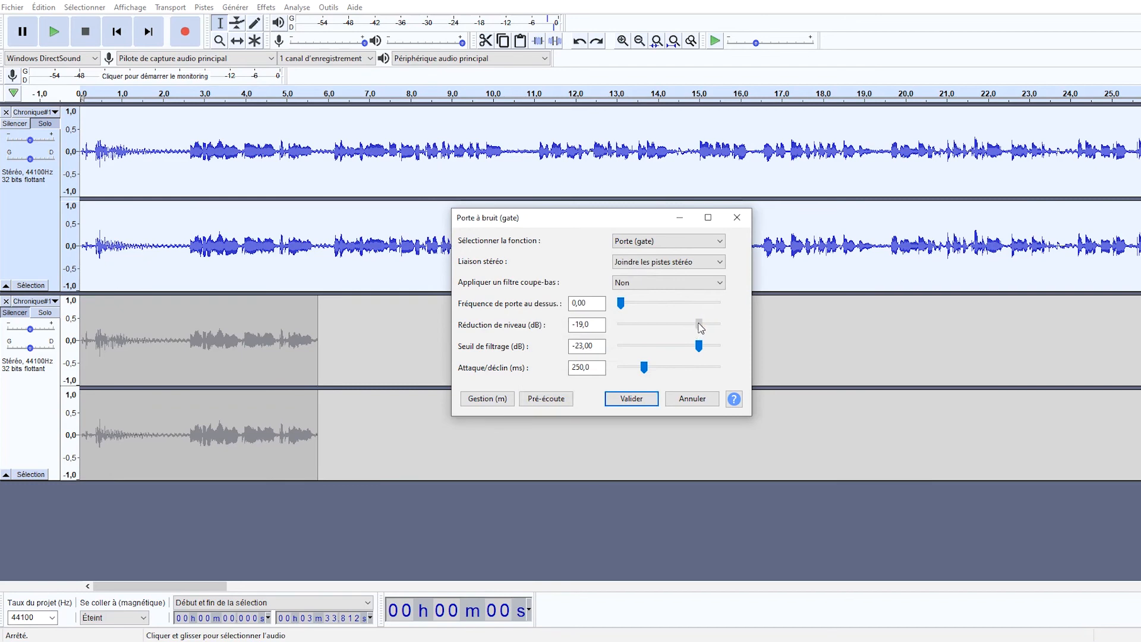
click(549, 398)
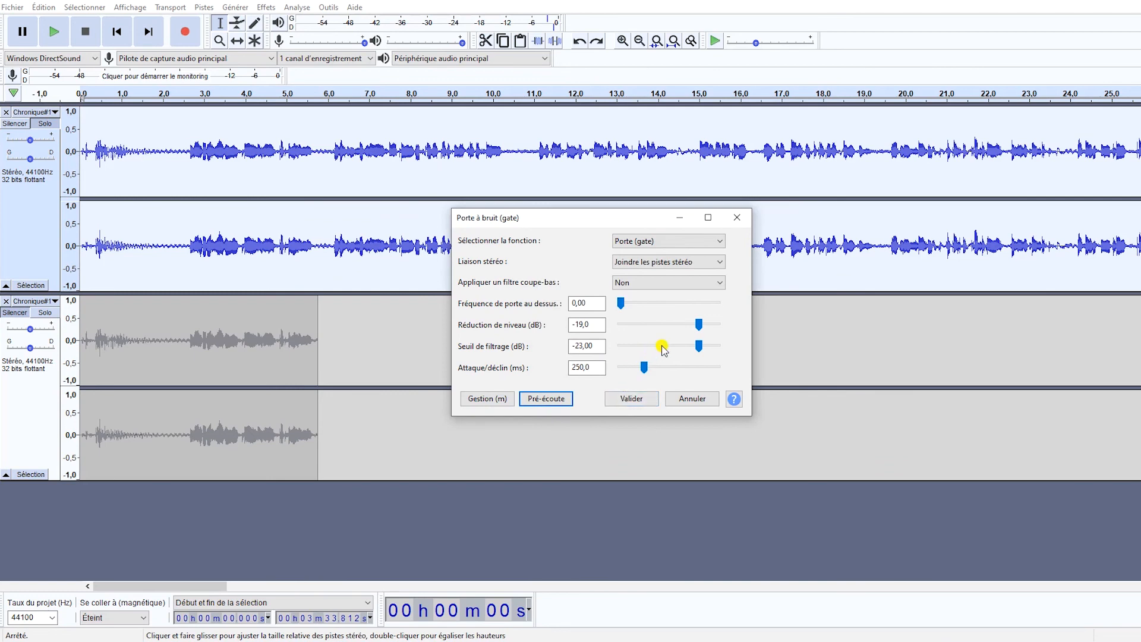
click(700, 324)
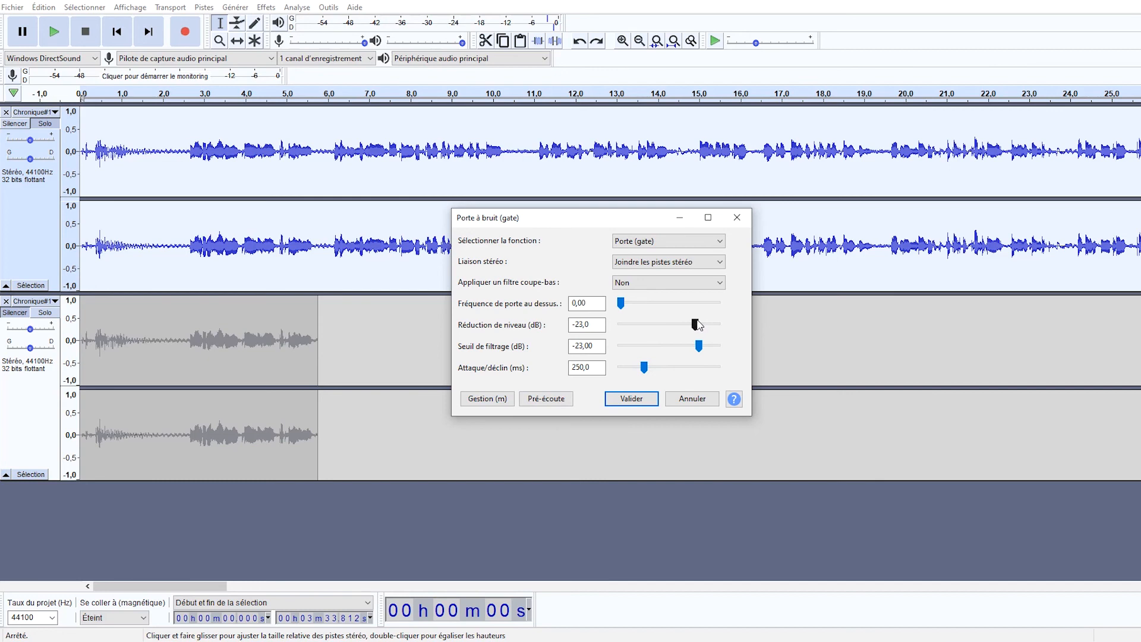
click(563, 404)
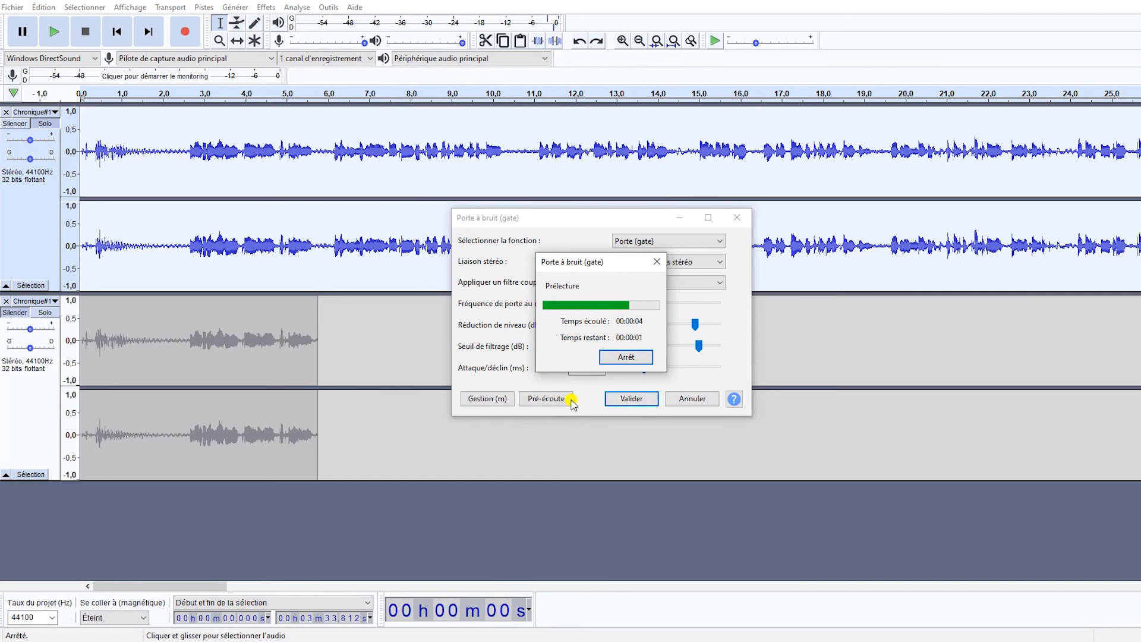
click(625, 356)
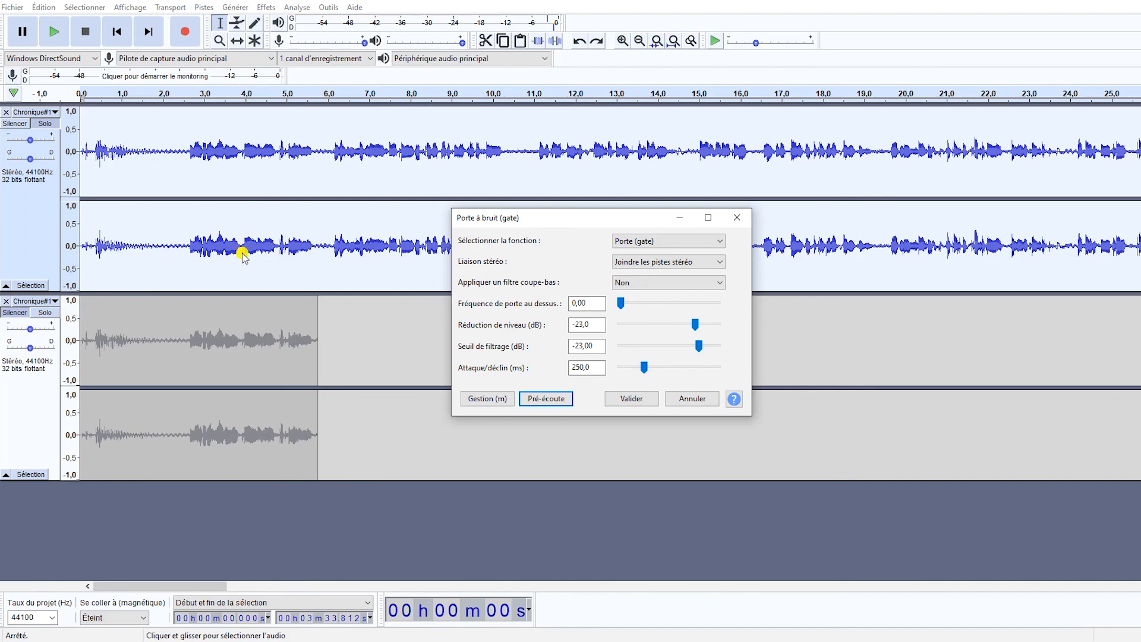
click(629, 399)
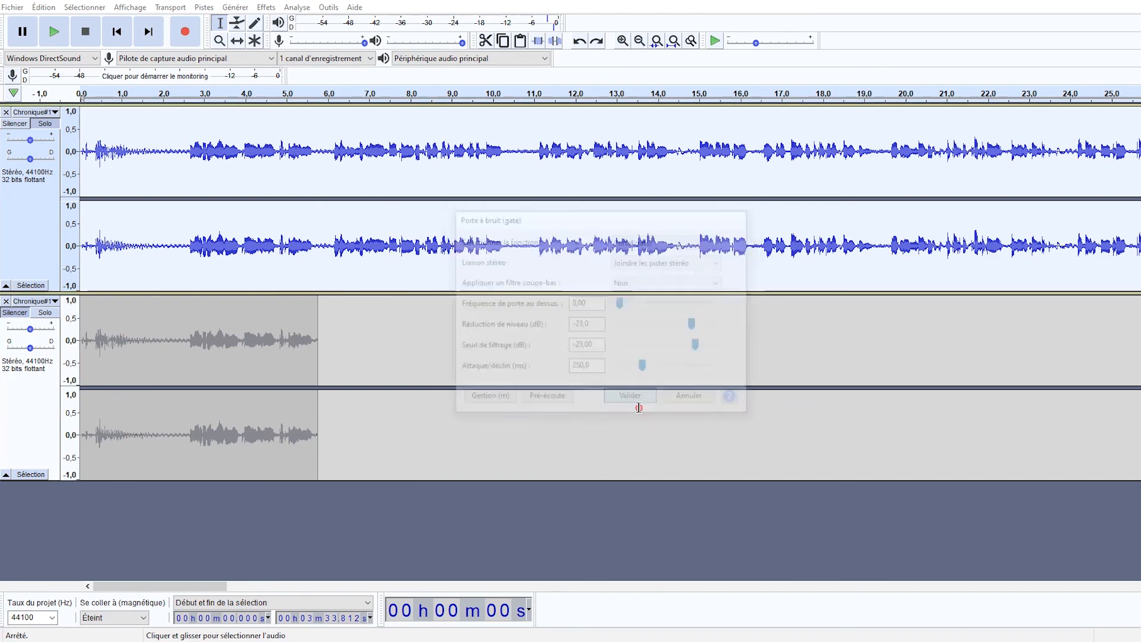
Play the gated track from the start of the speech at about 2.6 s to check the result.
click(189, 246)
key(space)
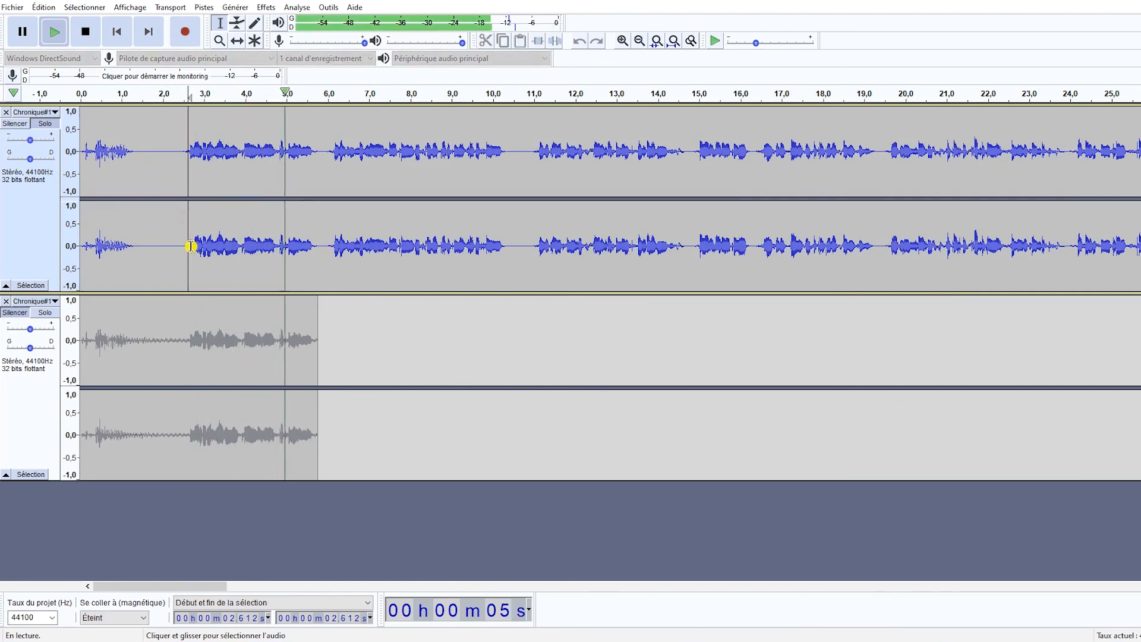
key(space)
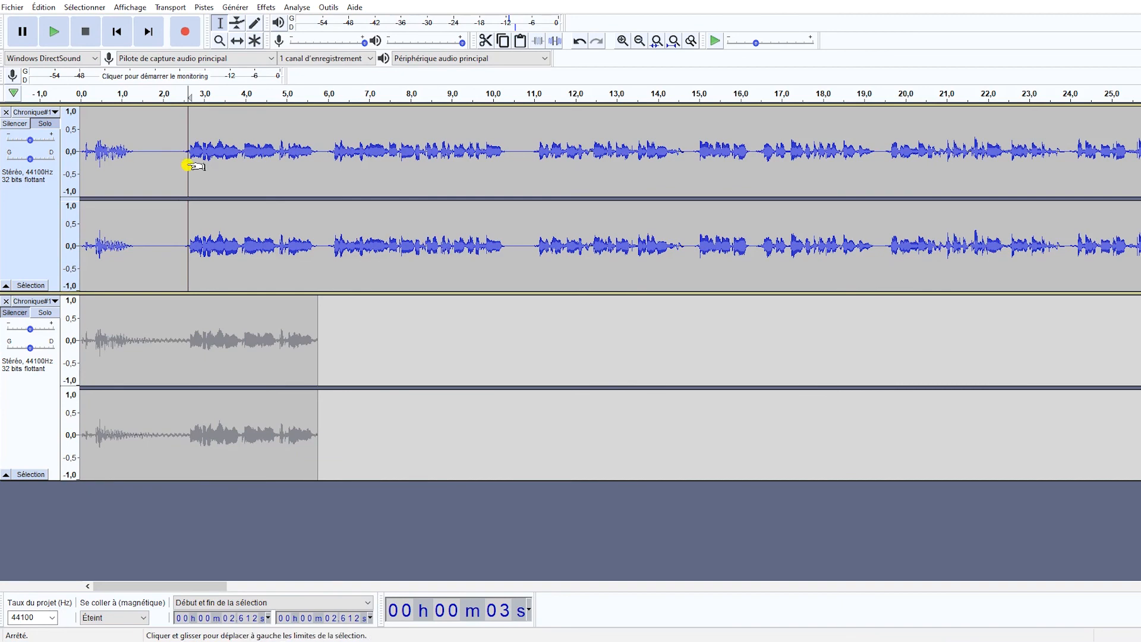
Delete the gated track's audio before about 2.6 s and shift the remainder to start where the ungated clip ends, at about 5.76 s.
drag(186, 162, 21, 147)
key(Delete)
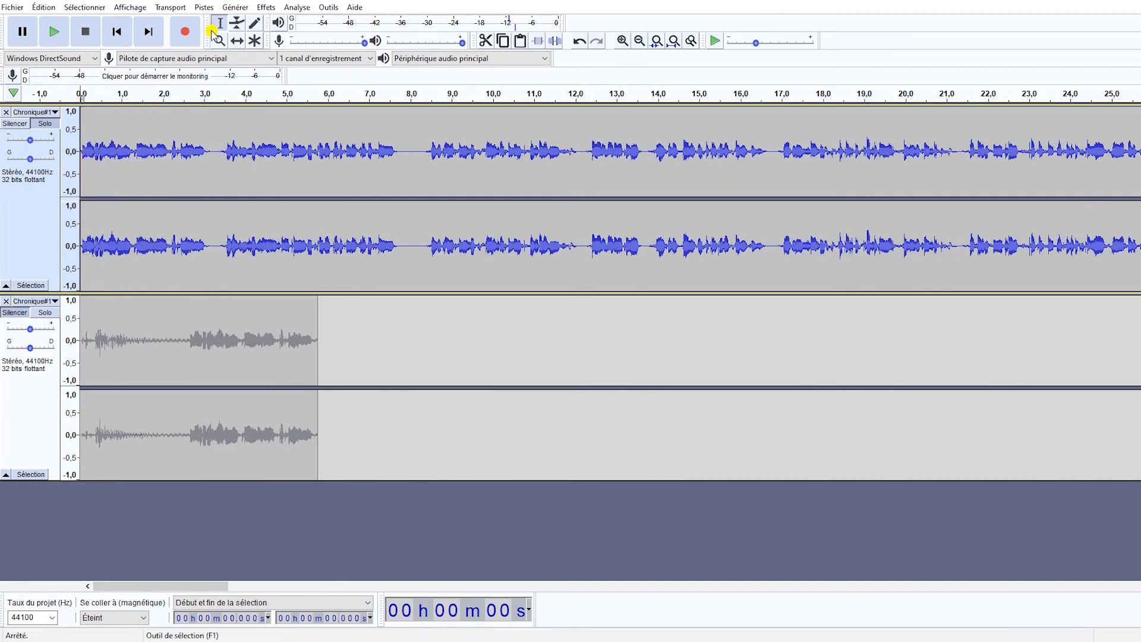
click(238, 40)
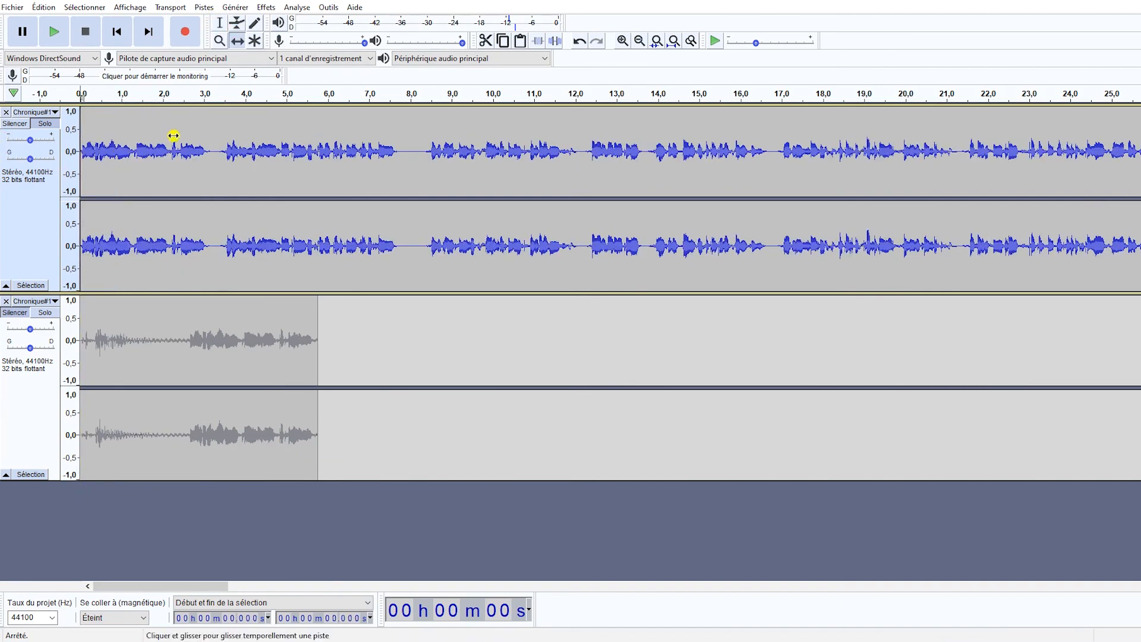
drag(222, 152, 407, 198)
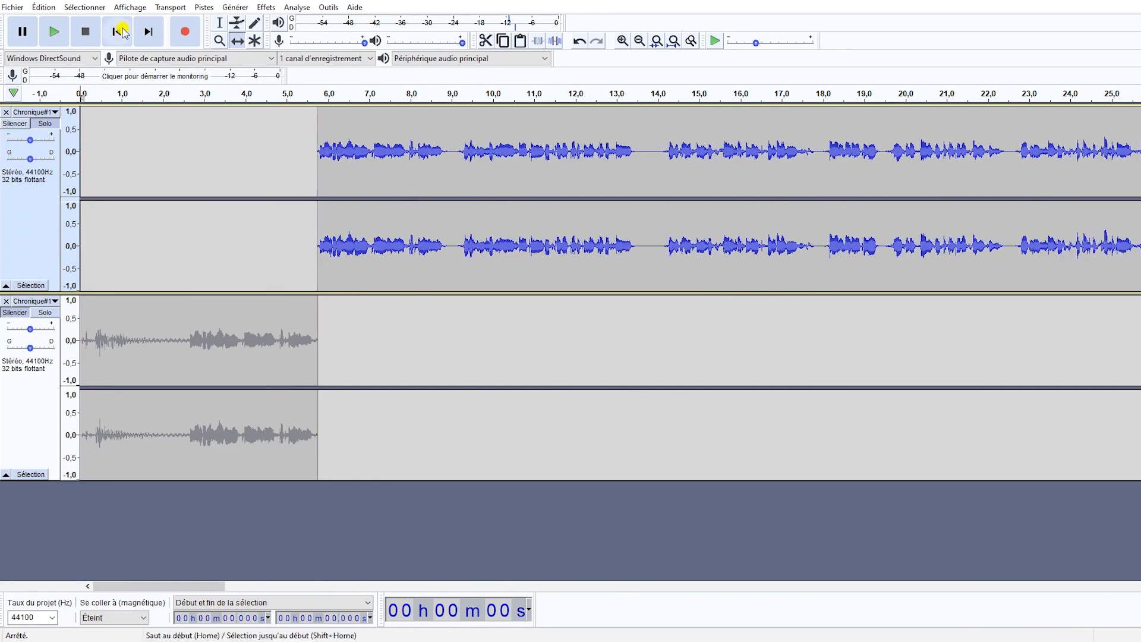
click(219, 23)
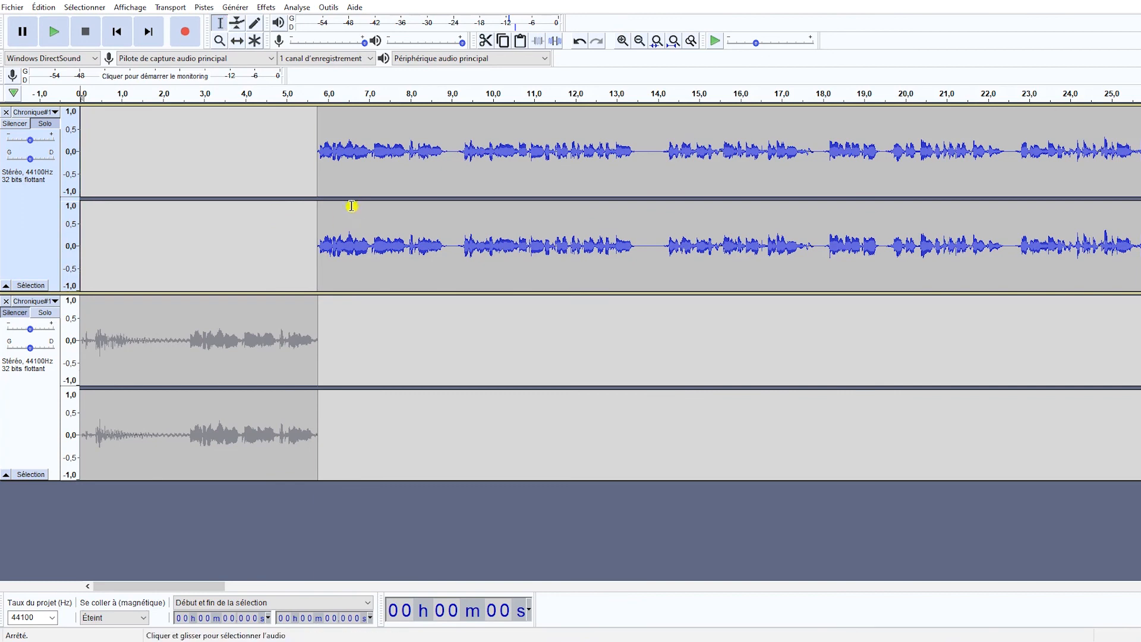
Make both tracks audible and normalize them together to a peak amplitude of -1.0 dB with DC offset removal.
double_click(351, 205)
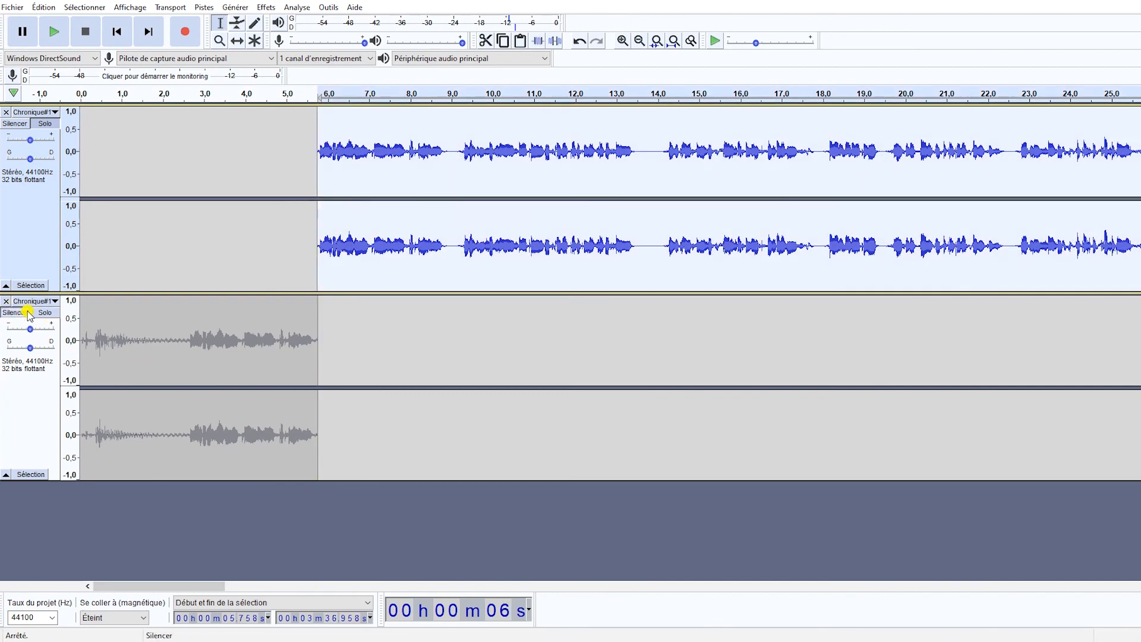
double_click(252, 329)
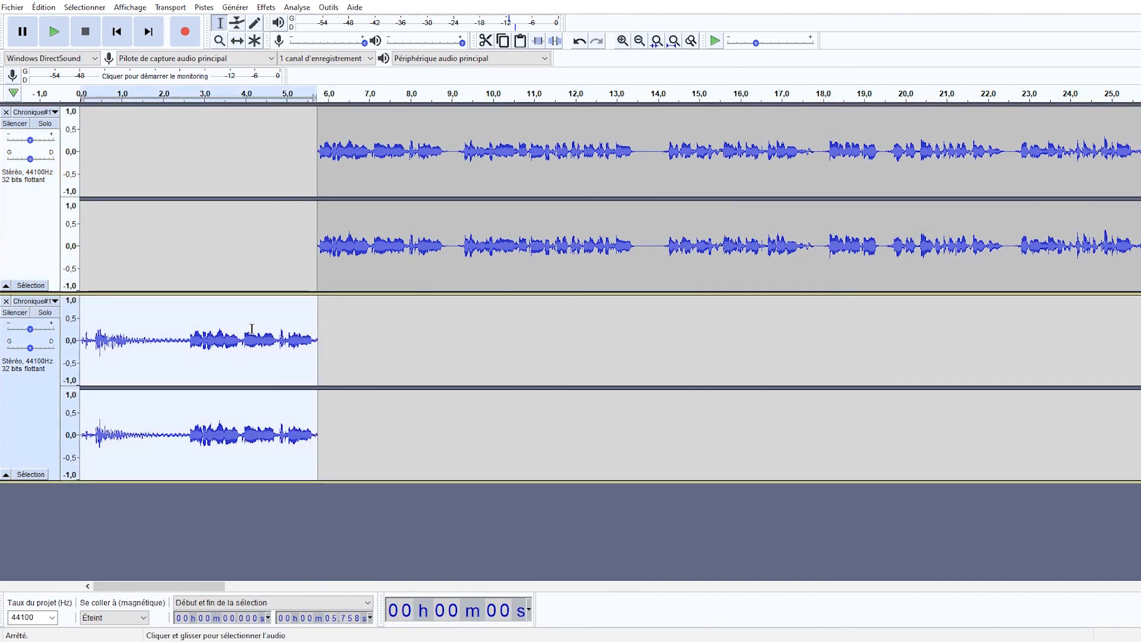
key(ctrl+a)
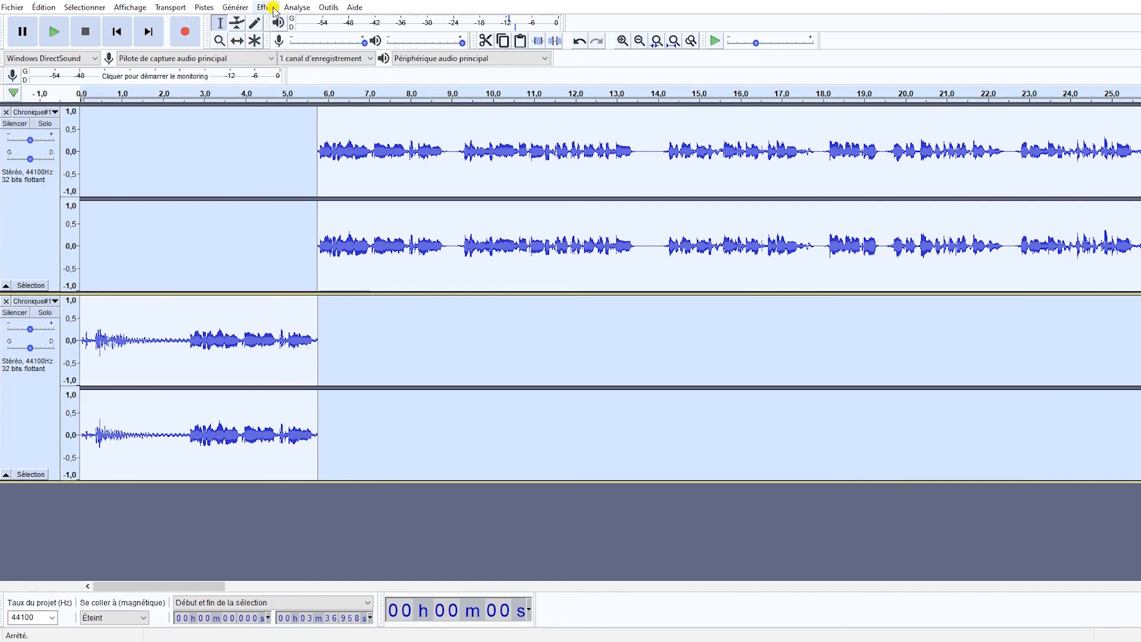
click(273, 8)
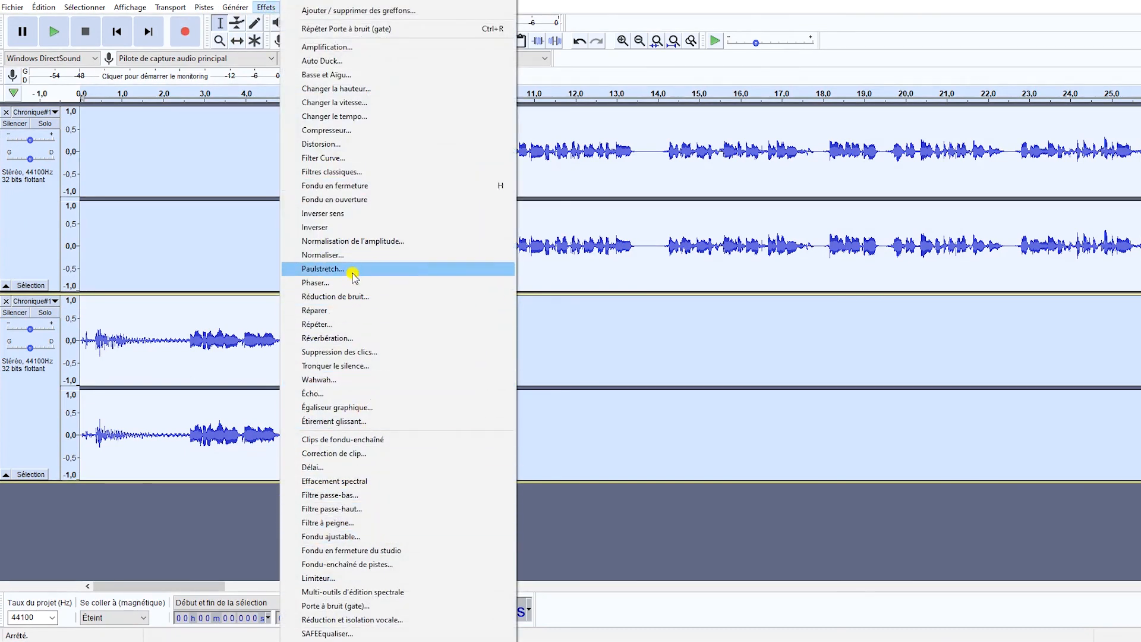
click(356, 254)
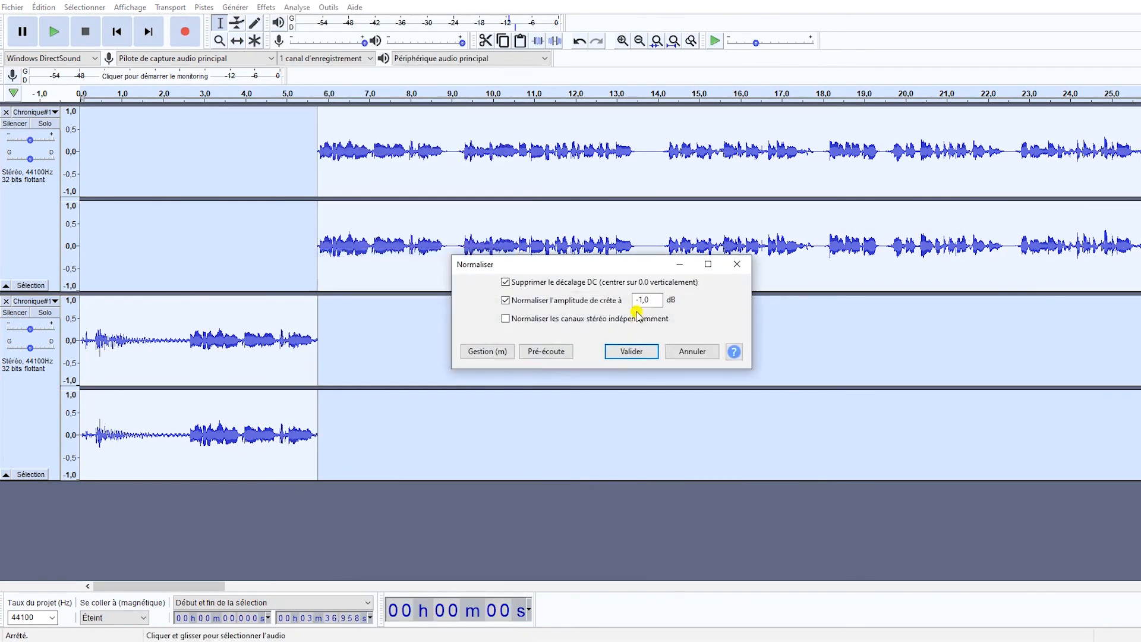
click(631, 351)
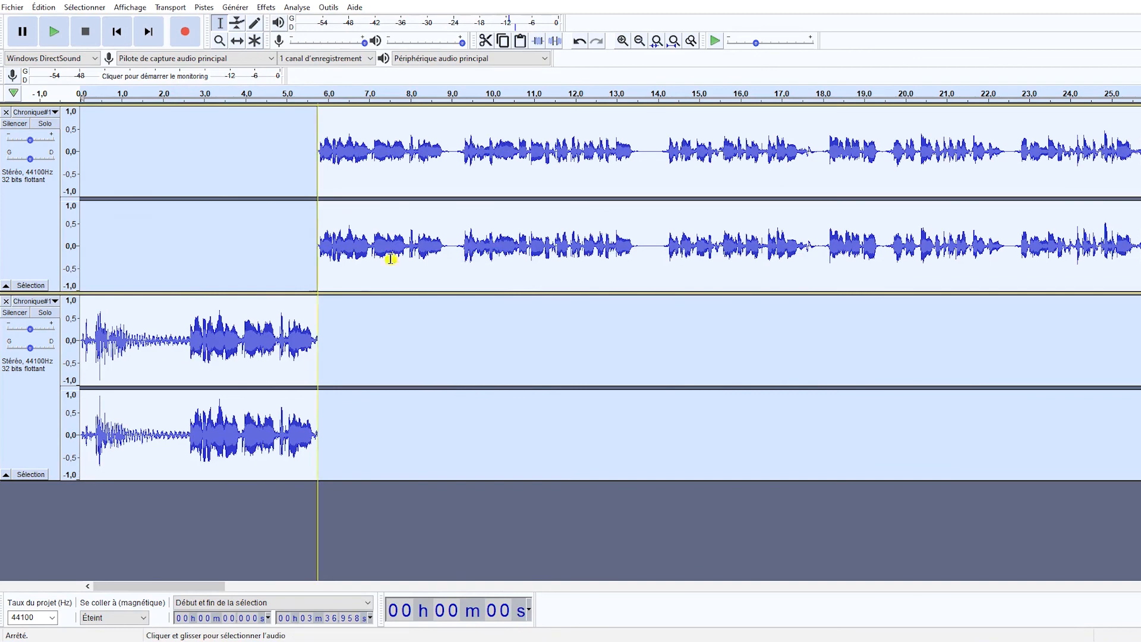
Play both tracks from about 2.4 s across the junction to compare the ungated and gated speech.
click(178, 119)
key(space)
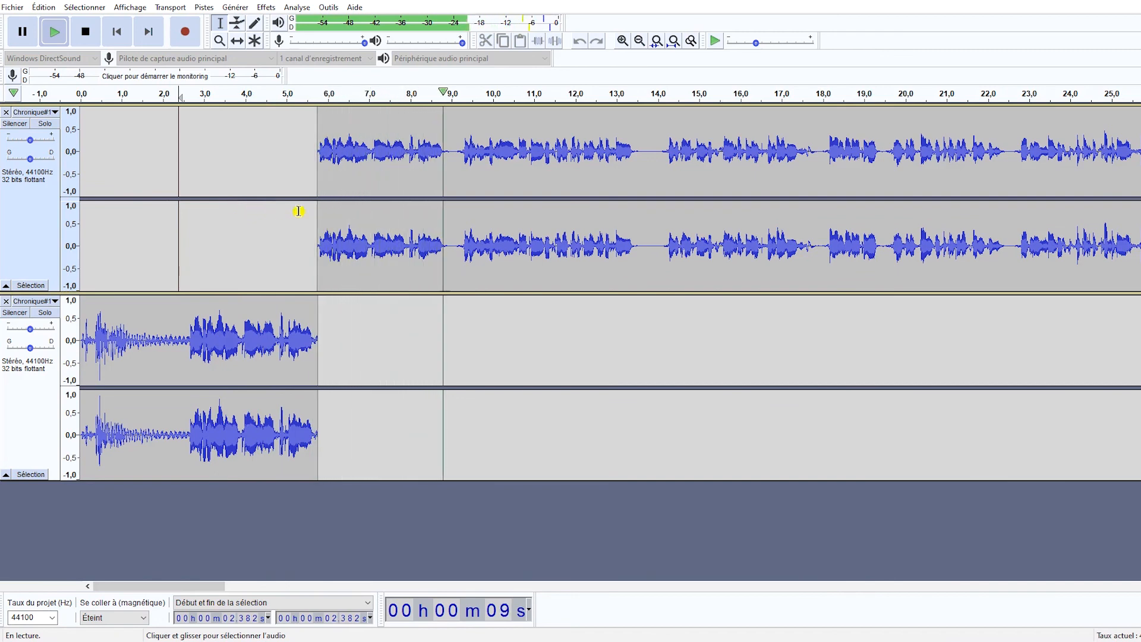
key(space)
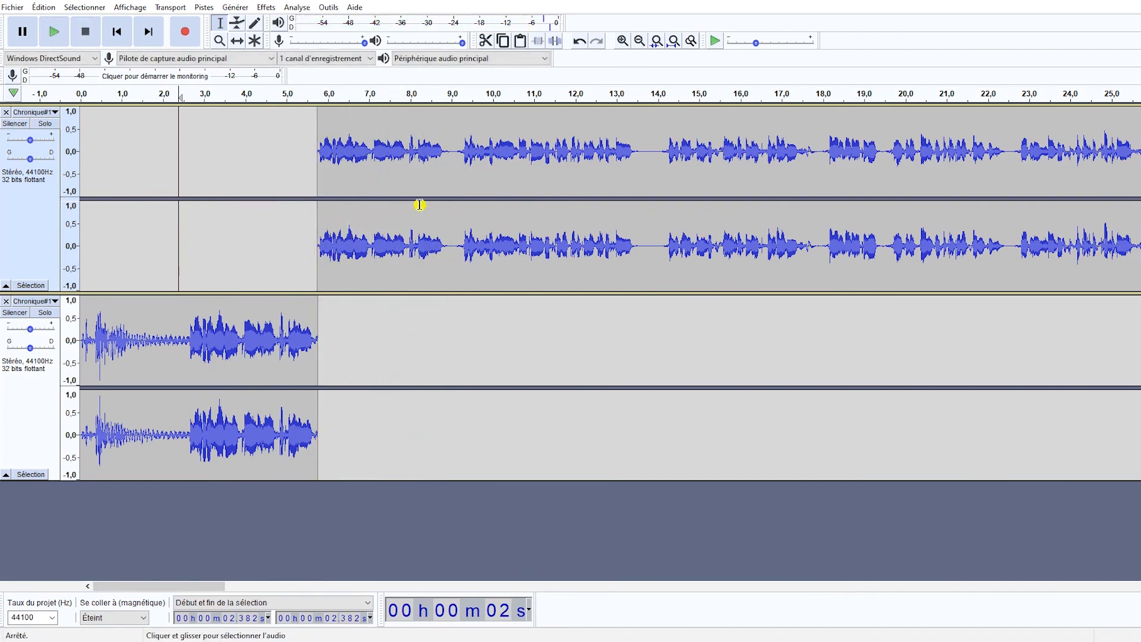